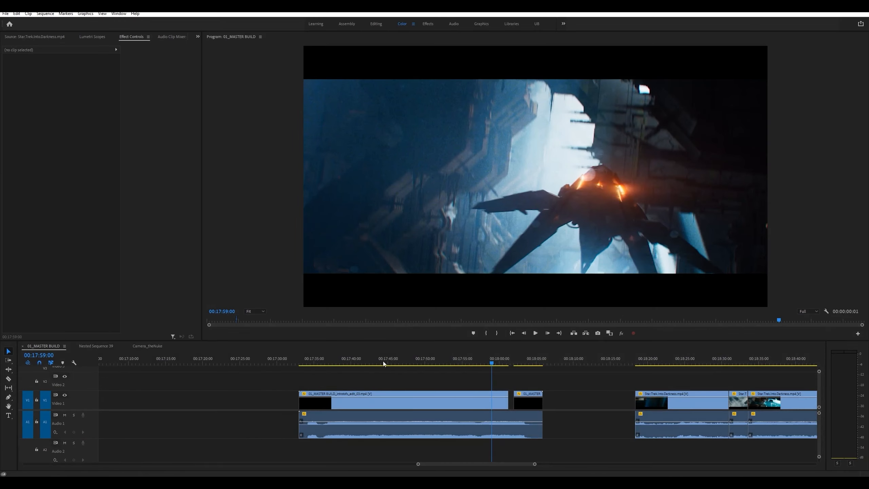
- Play the 01_MASTER BUILD sequence from the start of the first clip through to the Rebelway logo
drag(383, 363, 305, 365)
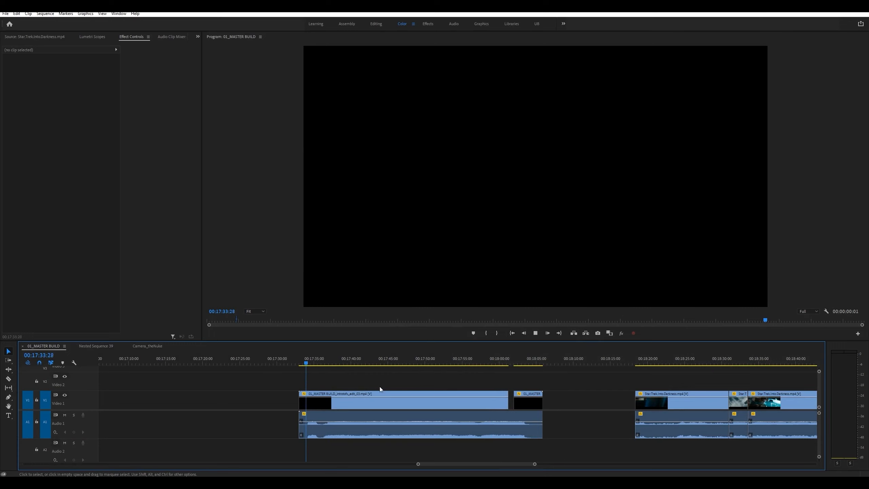
key(space)
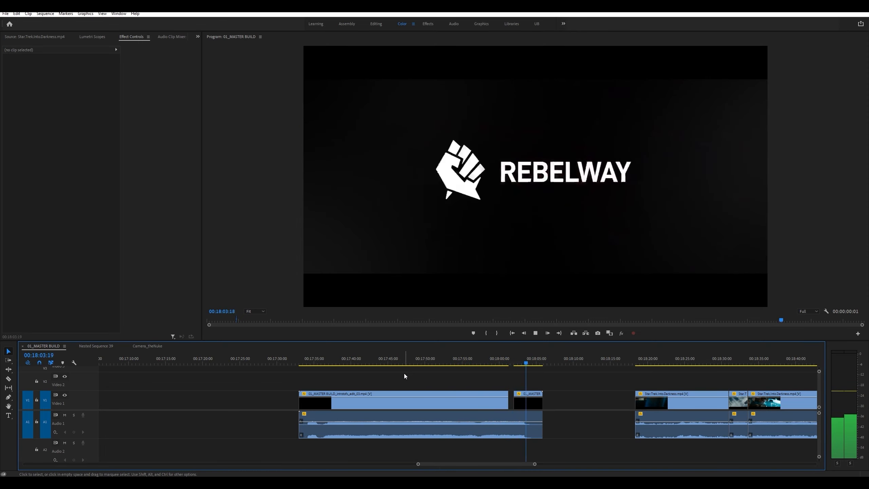
- Mute the Audio 1 track and replay the first clip from 00:17:39:00
click(344, 362)
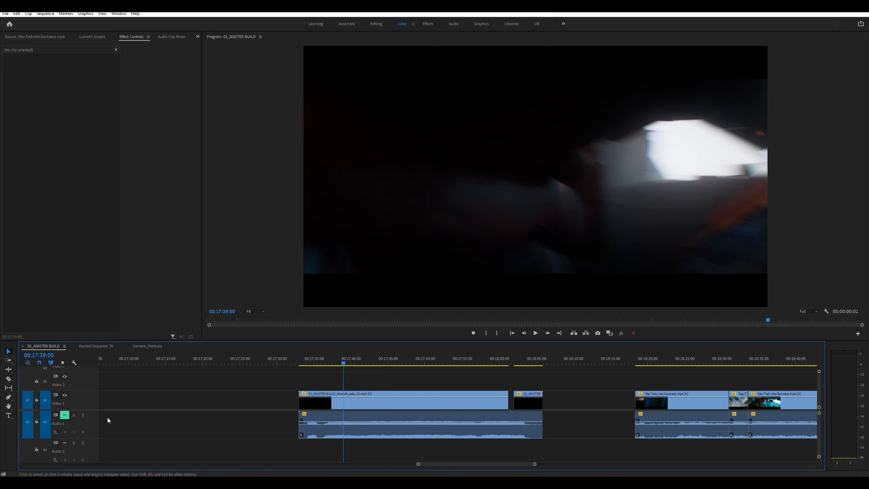
key(space)
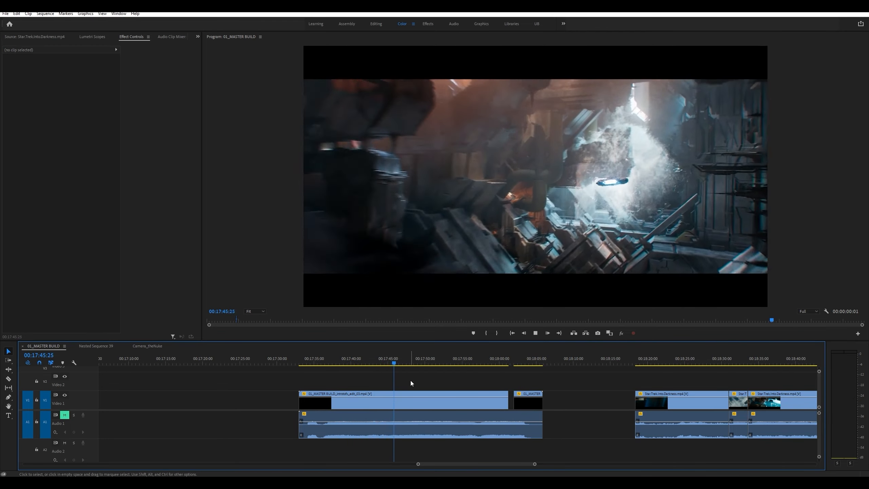
- Go back to 00:17:38:02 in the first clip and review the opening chase shots until 00:17:43:05
mouse_move(352, 358)
mouse_down()
mouse_move(337, 359)
mouse_move(360, 360)
mouse_move(339, 362)
mouse_up()
key(Left)
key(Left)
key(Left)
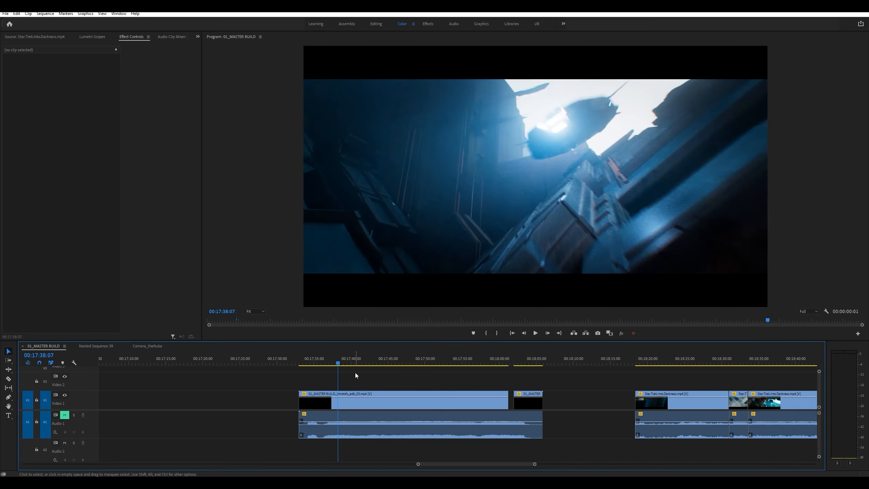
key(Left)
key(Left)
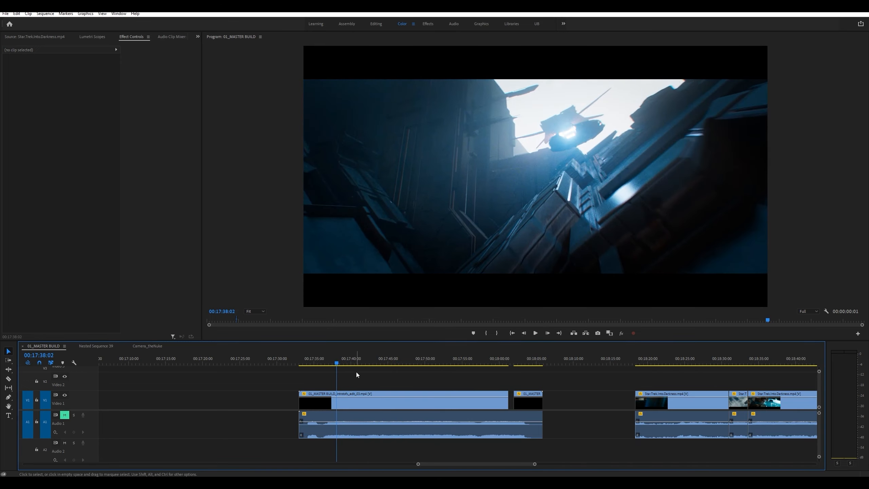
key(space)
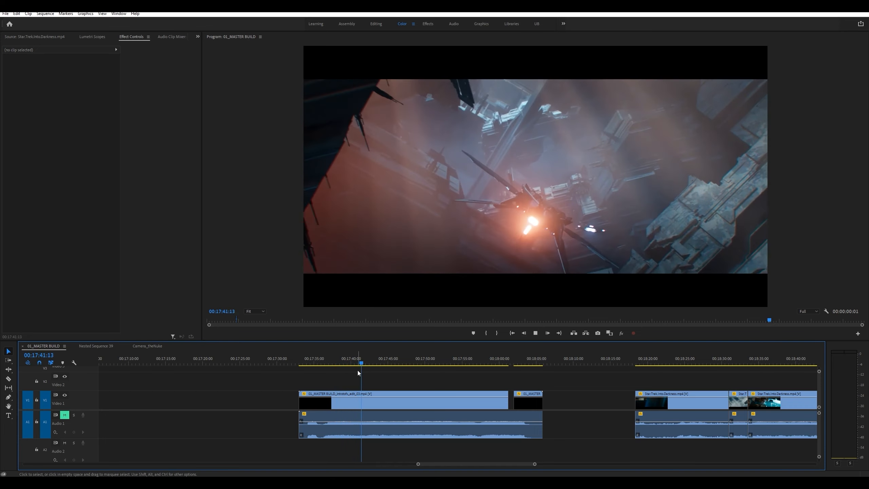
key(space)
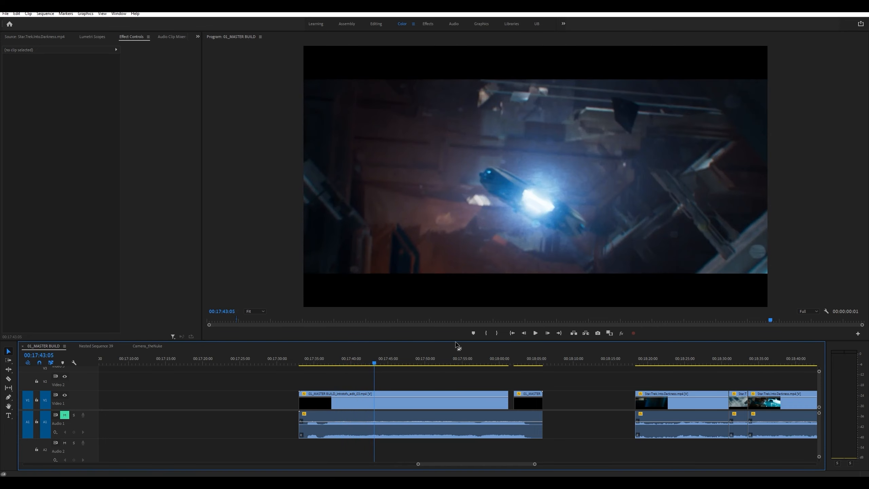
- Replay the chase from about 00:17:41 in short bursts, pausing at 00:17:44:12 and 00:17:46:04 to examine the framing
drag(372, 363, 360, 363)
key(space)
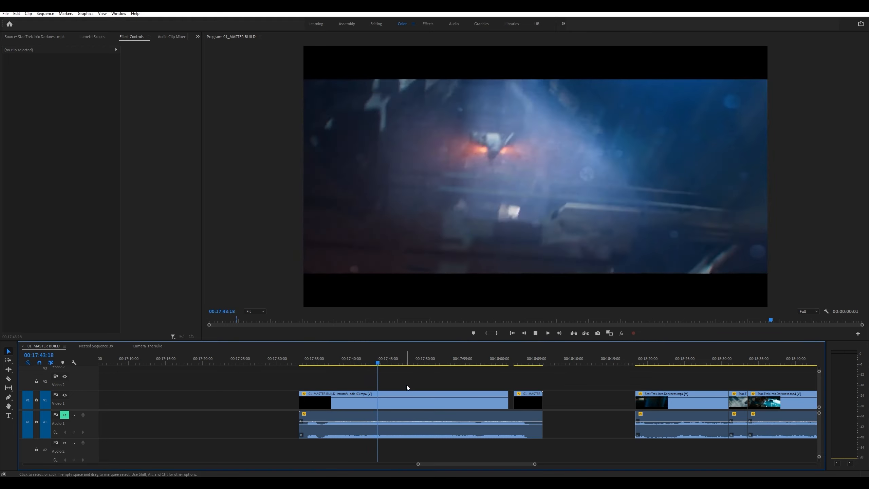
key(space)
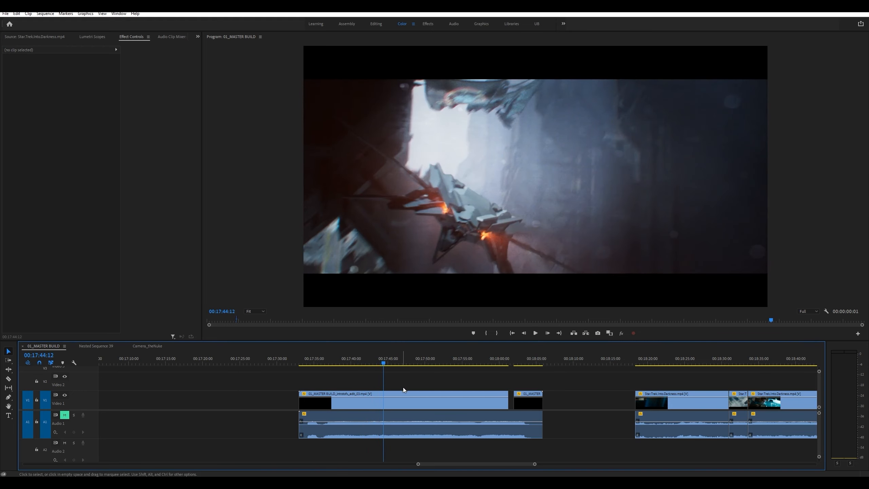
key(space)
key(space)
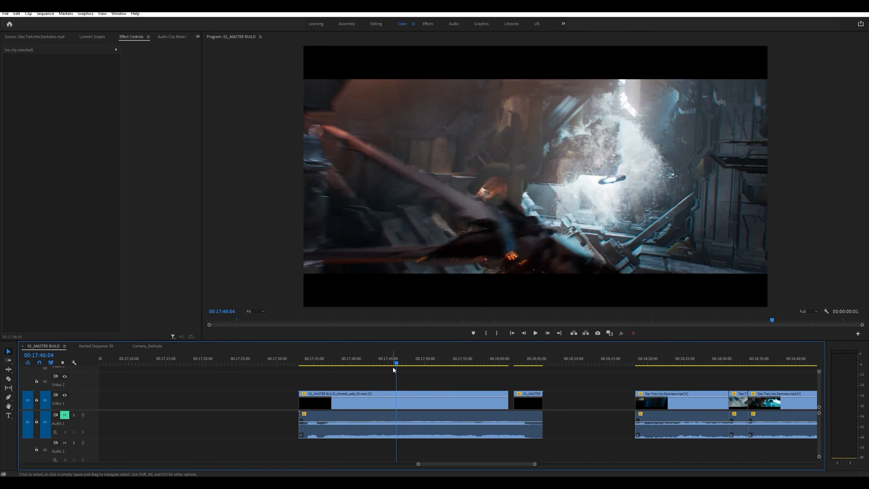
- Shuttle back and forth through the falling-debris shot around 00:17:46 and scrub to the impact at 00:17:47:19
key(j)
key(l)
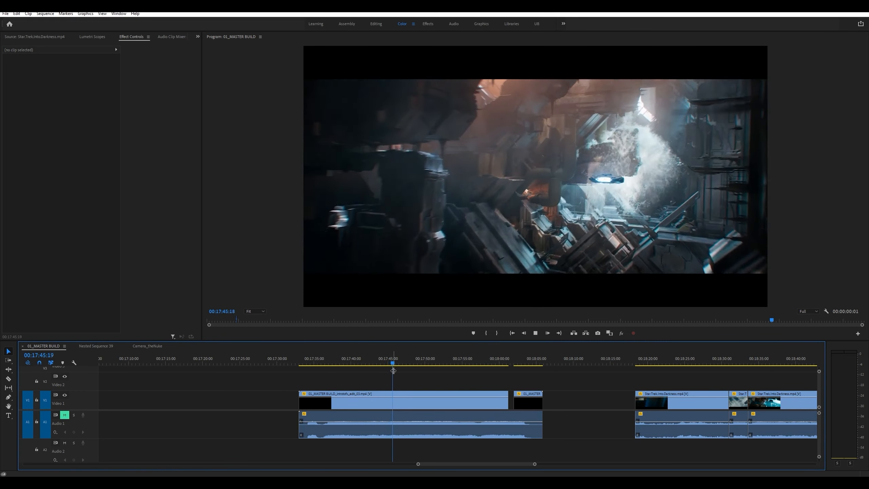
key(k)
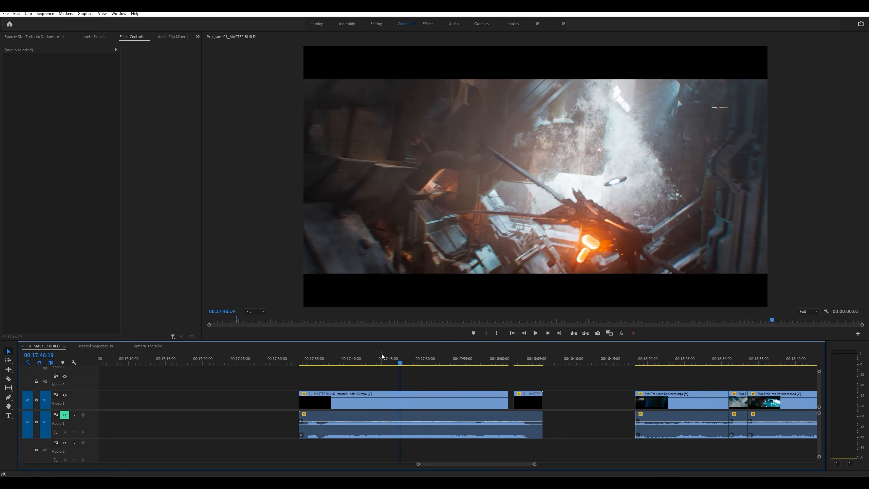
mouse_move(382, 356)
mouse_down()
mouse_move(374, 359)
mouse_move(398, 361)
mouse_up()
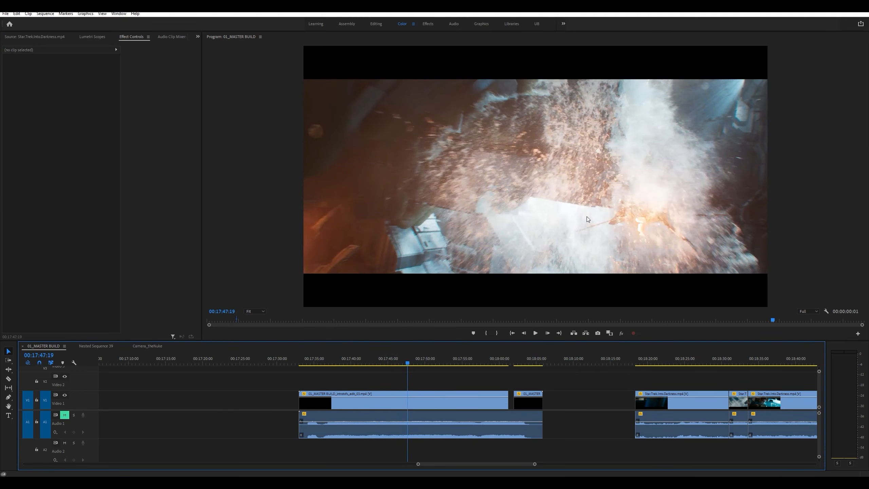
- Review the explosion shots from 00:17:47:19 onward, rechecking the one near 00:17:53, and play the closing sparks shot
key(space)
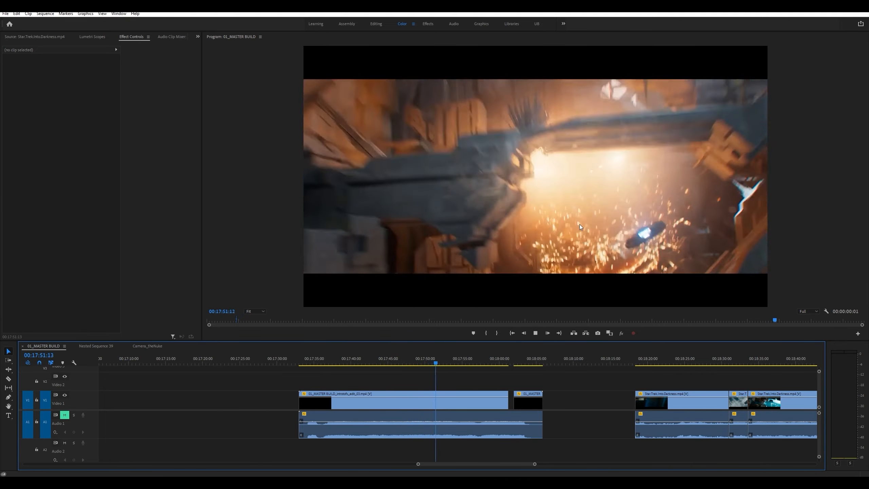
key(space)
drag(446, 361, 441, 362)
key(space)
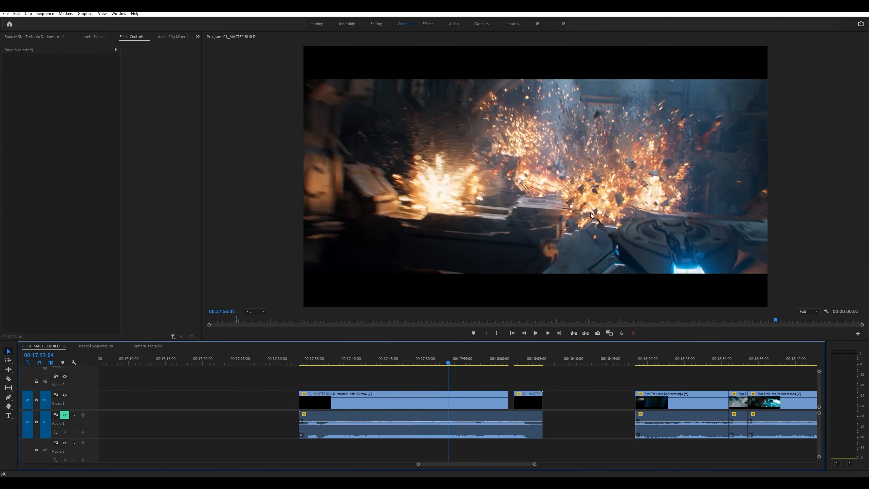
key(space)
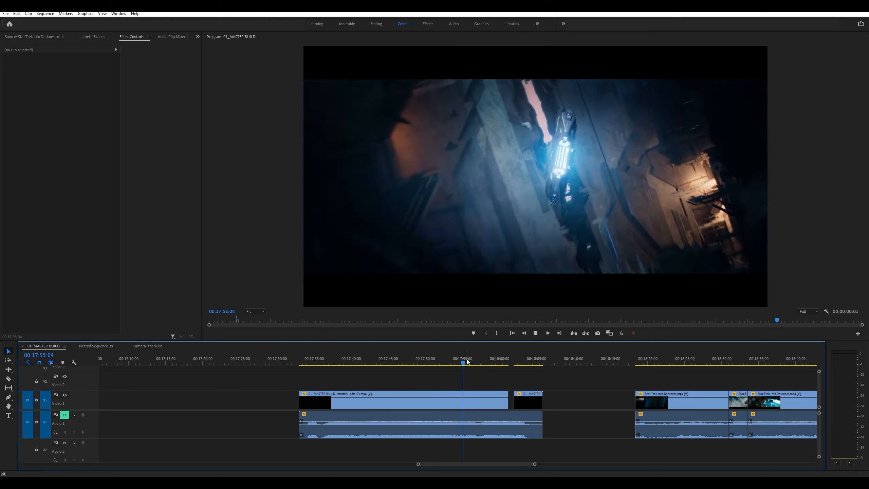
drag(465, 363, 481, 364)
key(space)
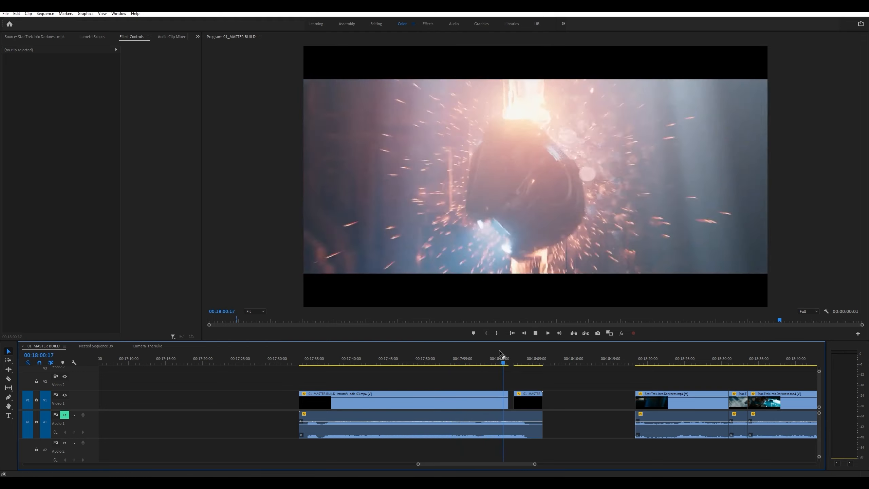
- Scrub back to 00:17:46:01 in the first clip and replay the chase up to 00:17:57:29
click(486, 357)
drag(487, 358, 422, 365)
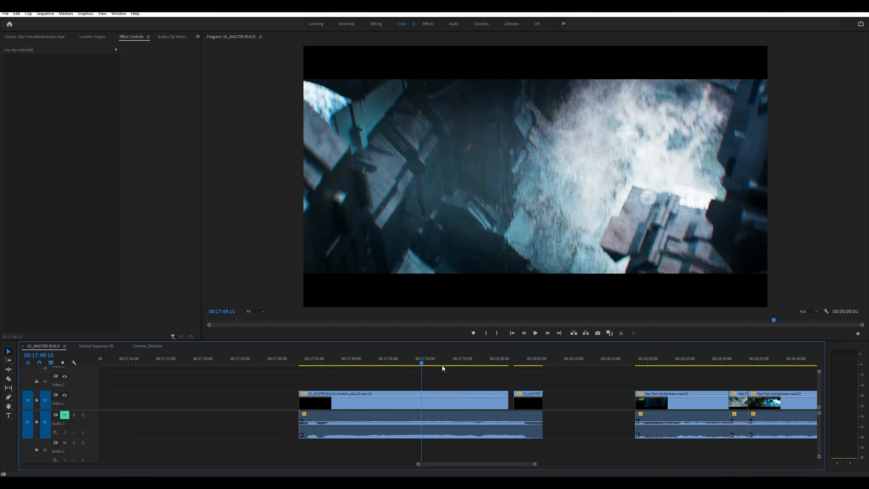
click(411, 363)
drag(411, 364, 397, 365)
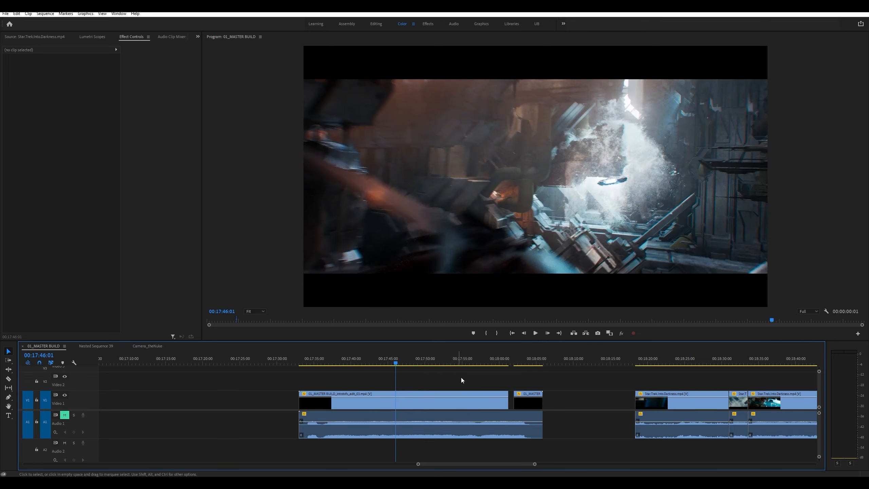
key(space)
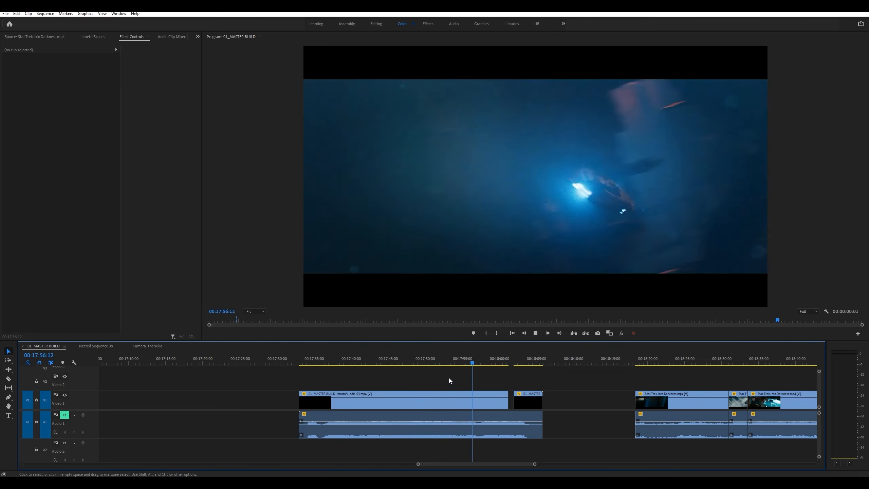
key(space)
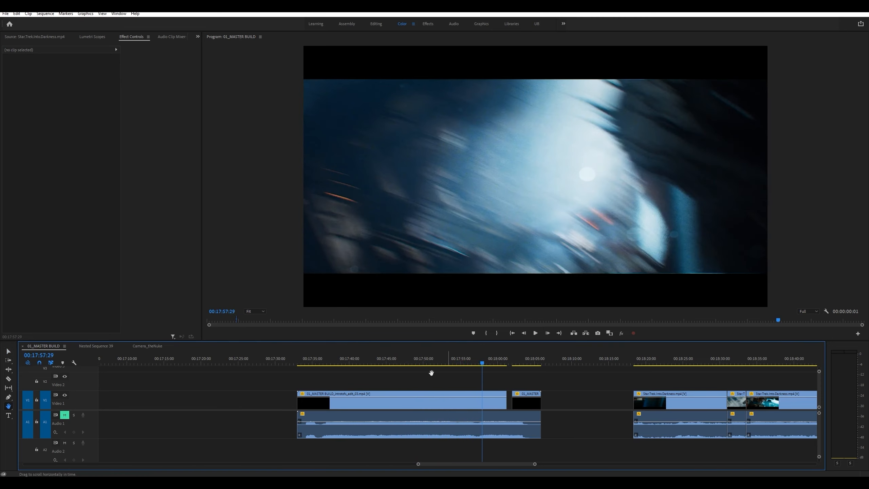
- Review the first Star Trek Into Darkness reference clip from its start, replaying its flying-ship shot to examine the camera motion
scroll(417, 380, down, 2)
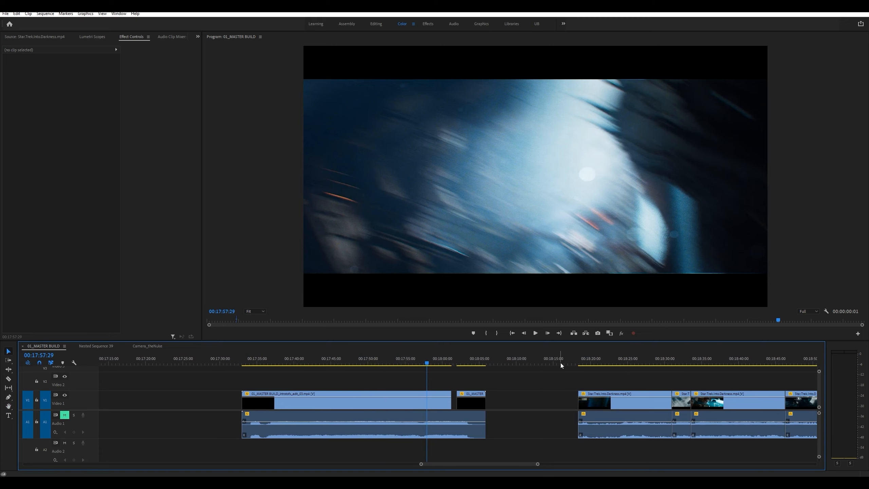
key(minus)
scroll(514, 375, down, 1)
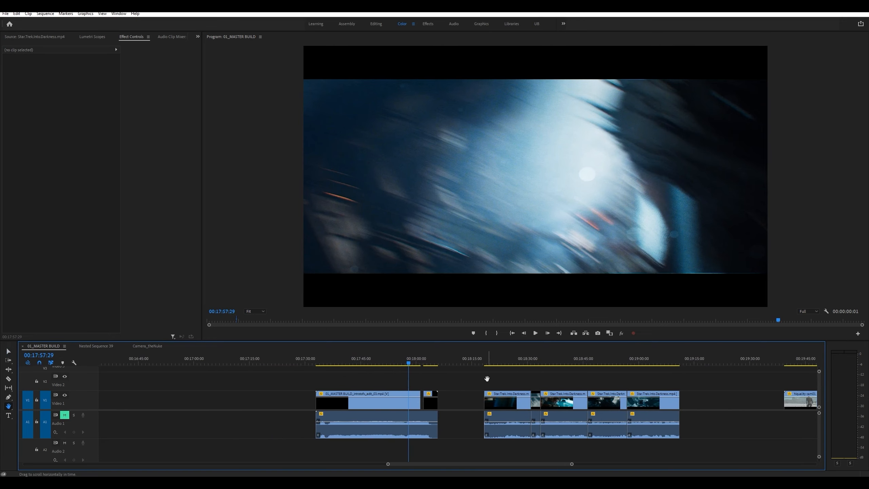
click(488, 365)
key(space)
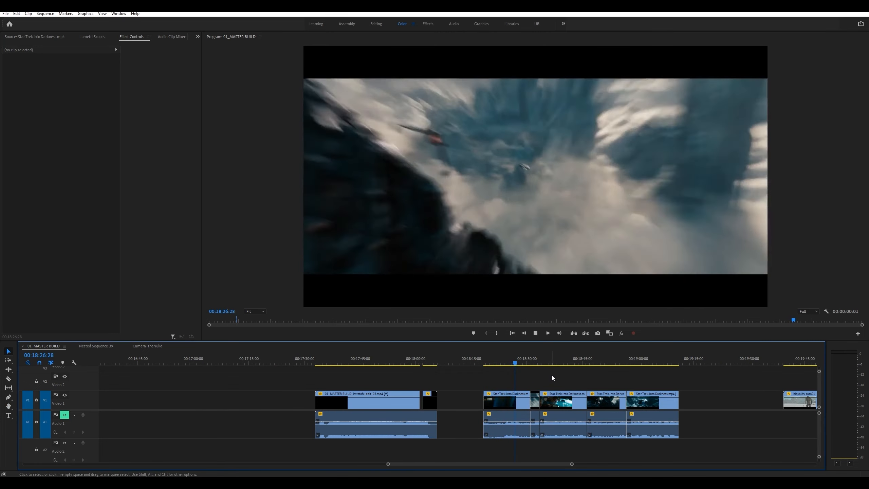
key(space)
drag(517, 361, 515, 361)
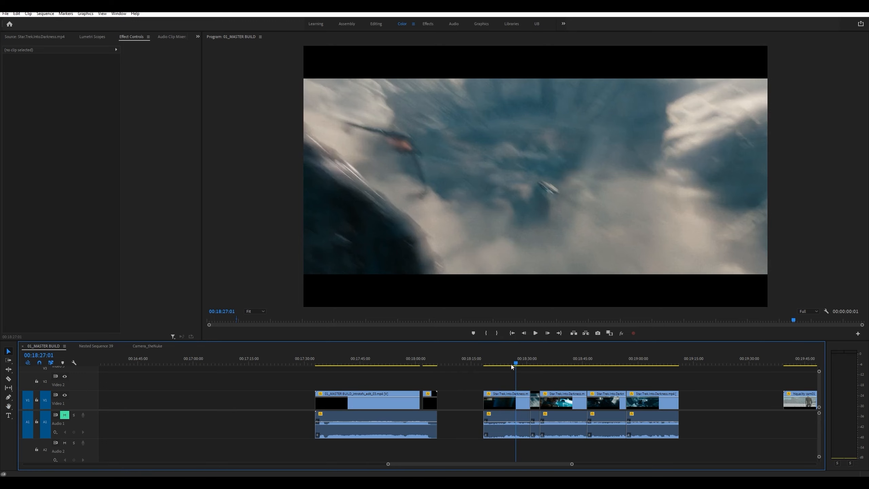
click(500, 361)
key(space)
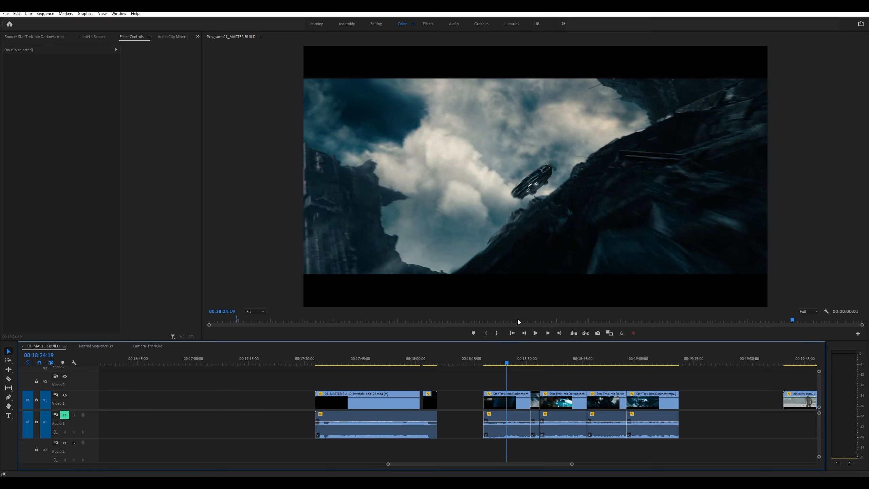
- Return to the first clip and replay the debris shot around 00:17:45 for comparison with the reference
click(362, 358)
key(space)
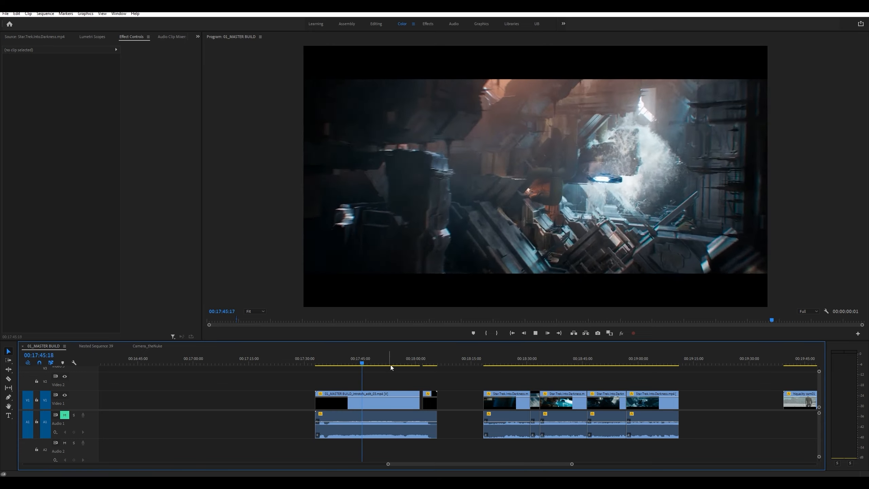
click(356, 361)
key(space)
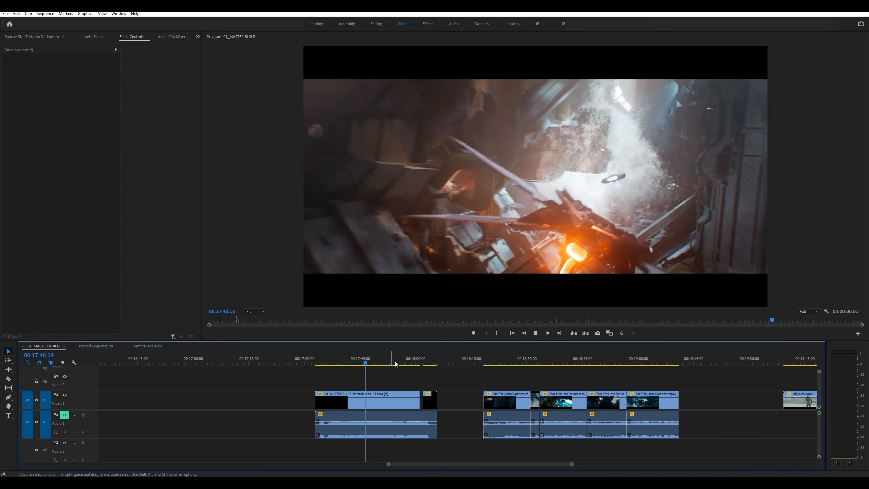
key(space)
key(space)
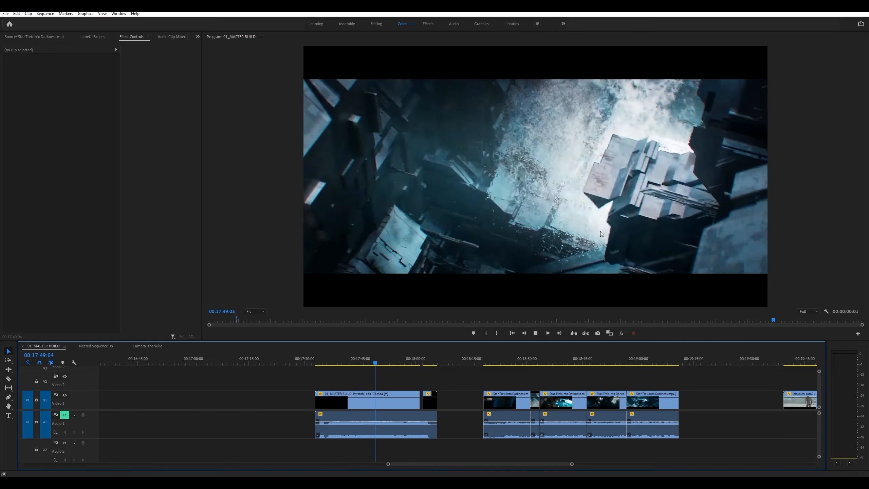
- Play the shots around 00:17:50 backward and forward, continuing to the explosion at 00:17:53:08
key(space)
key(j)
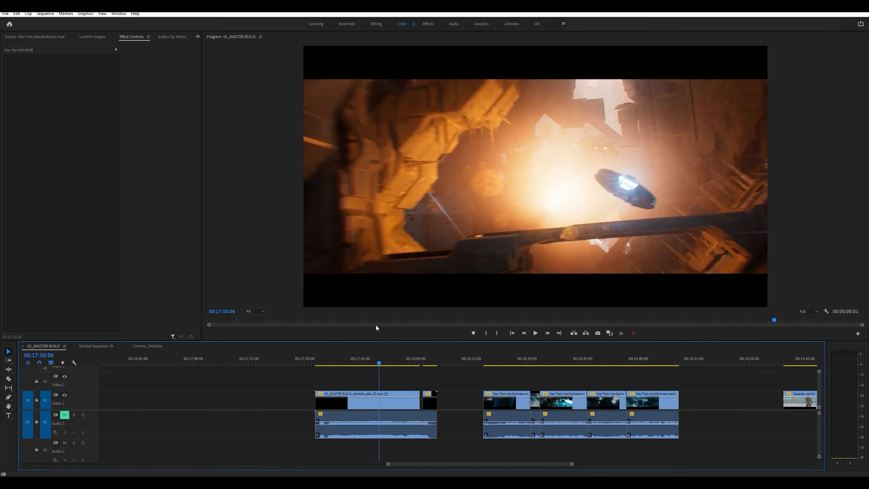
key(space)
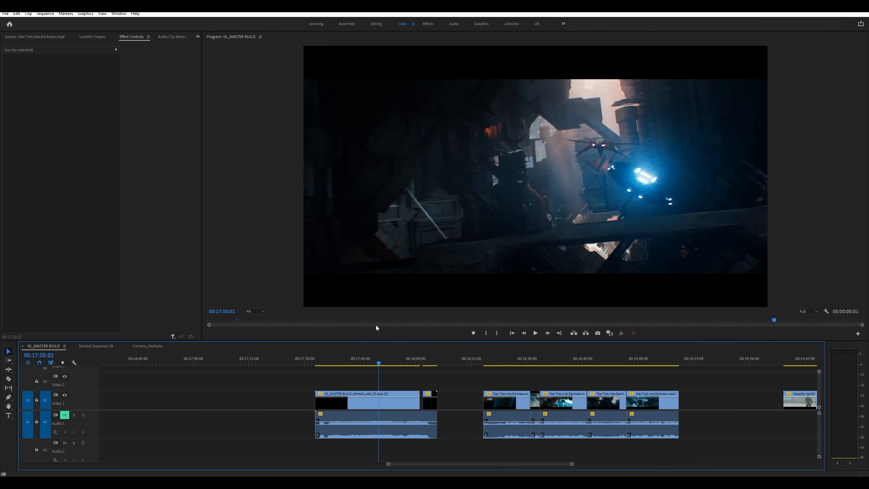
key(space)
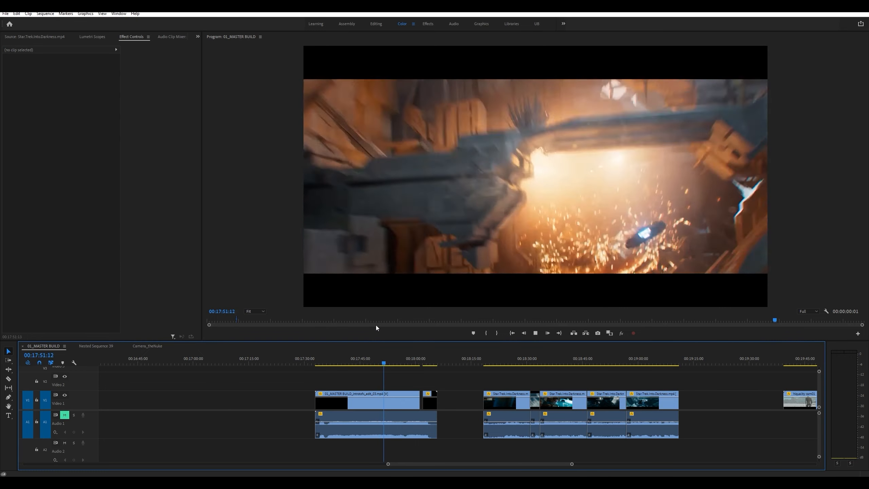
key(space)
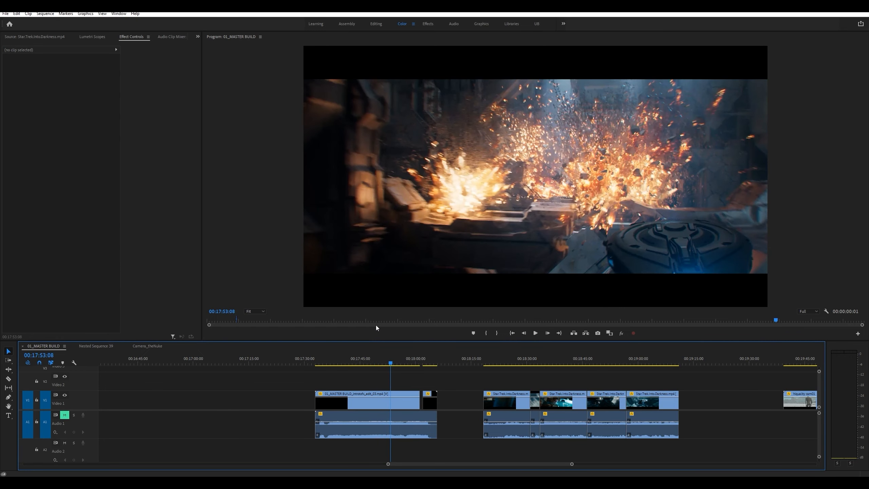
- Play the Star Trek Into Darkness reference from its first clip, replaying the flying-ship shot around 00:18:38:22 and continuing to 00:18:40:17
click(503, 365)
key(space)
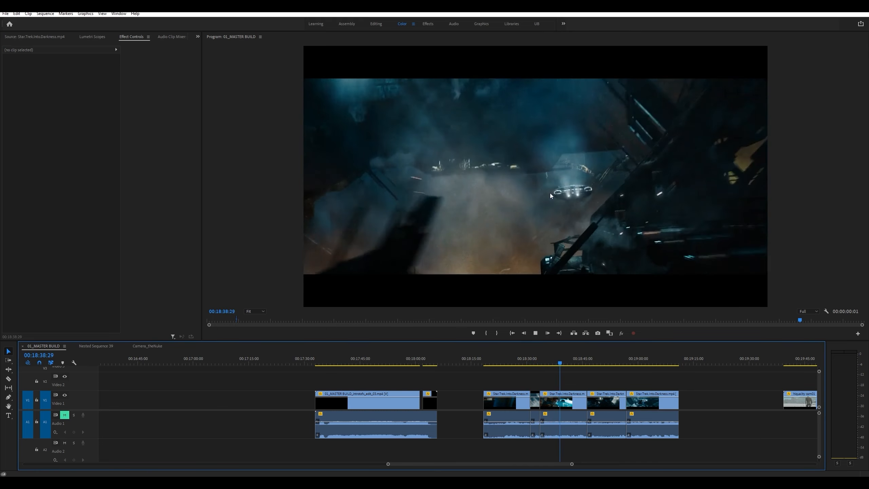
key(space)
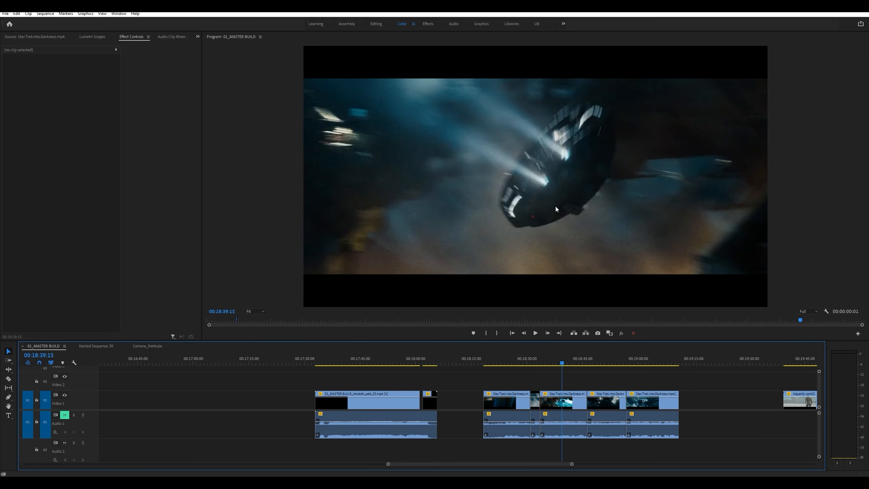
key(j)
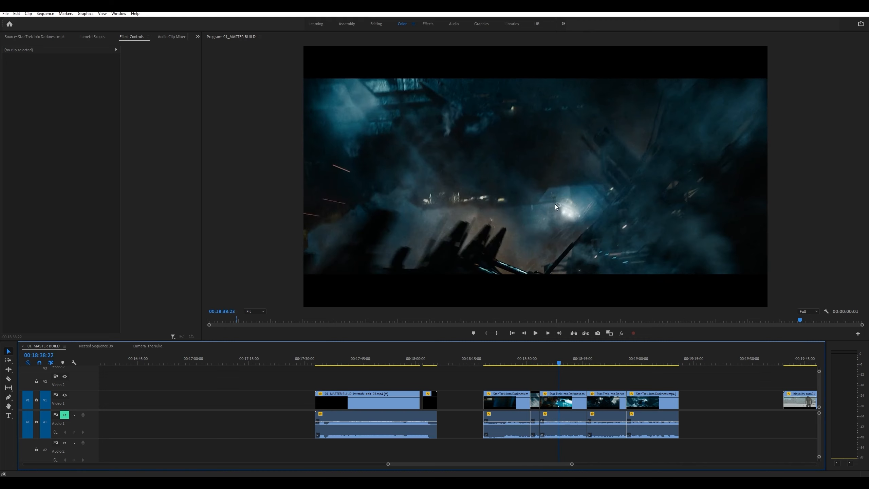
key(space)
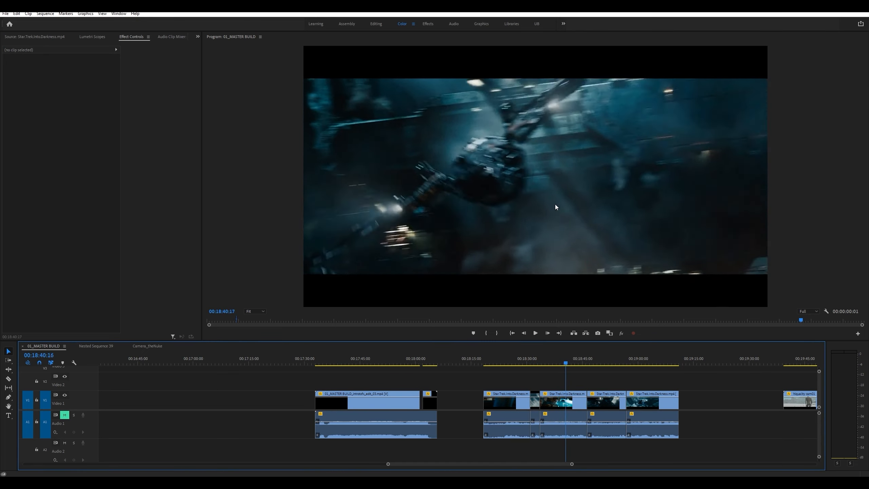
- Examine the tumbling-ship shot around 00:18:40:19 frame by frame, forward and backward
key(space)
key(Left)
key(Left)
key(Left)
key(Right)
key(Right)
key(Right)
key(Right)
key(Right)
key(Right)
key(Right)
key(Right)
key(Right)
key(Right)
key(Right)
key(Right)
key(Right)
key(Right)
key(Right)
key(Right)
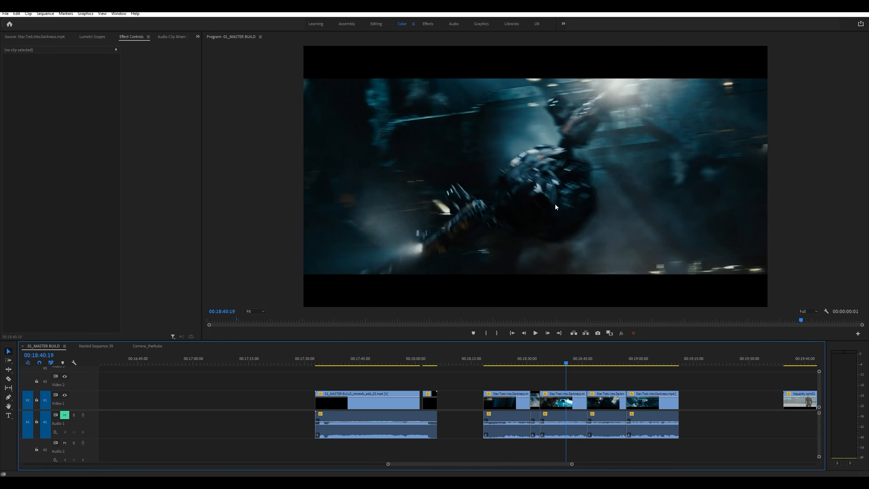
key(Left)
key(Left)
key(Left)
key(Left)
key(Left)
key(Left)
key(Left)
key(Left)
key(Left)
key(Left)
key(Left)
key(Left)
key(Left)
key(Left)
key(Left)
key(Left)
key(Left)
key(Left)
key(Left)
key(Left)
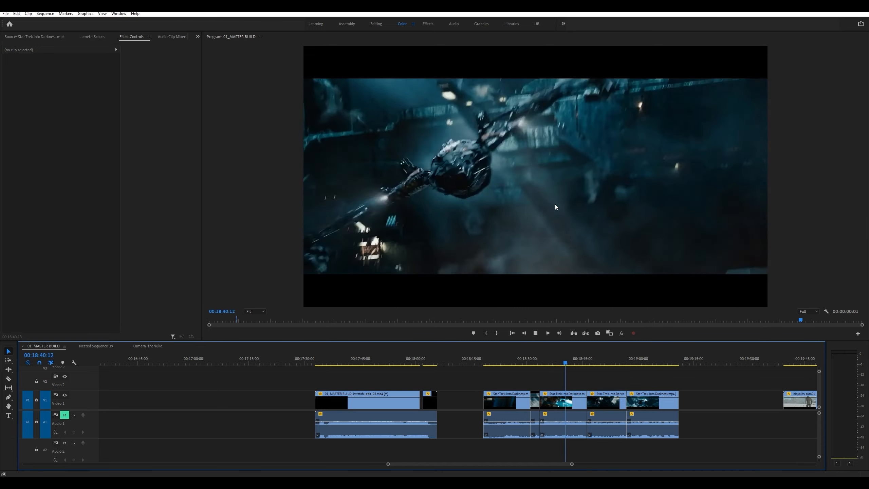
- Play the reference shots between 00:18:37 and 00:18:40 backward and forward, pausing at 00:18:38:05
key(space)
key(j)
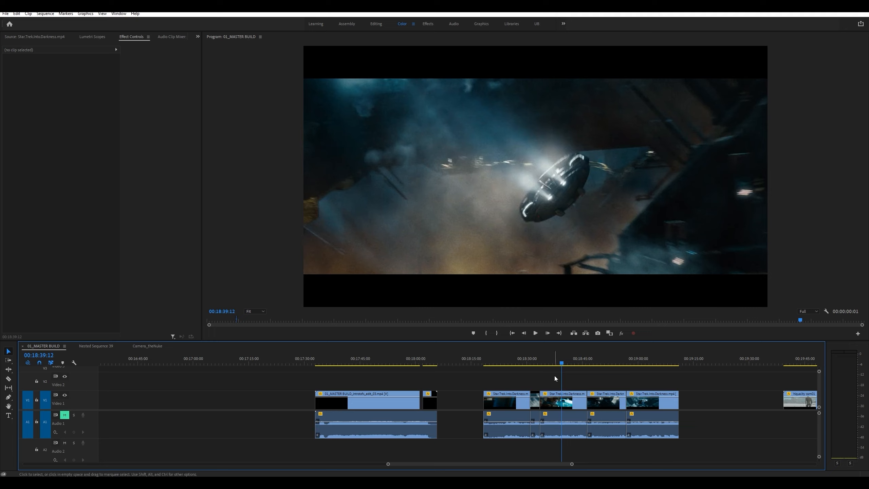
key(j)
key(k)
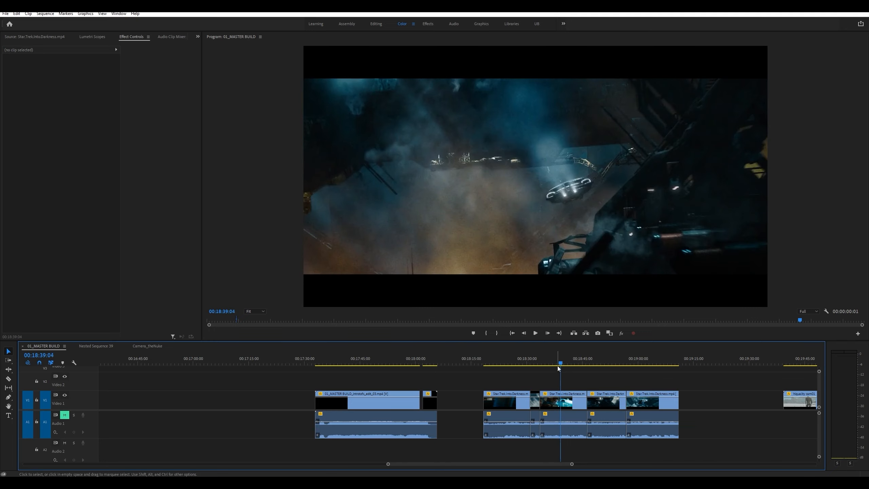
key(l)
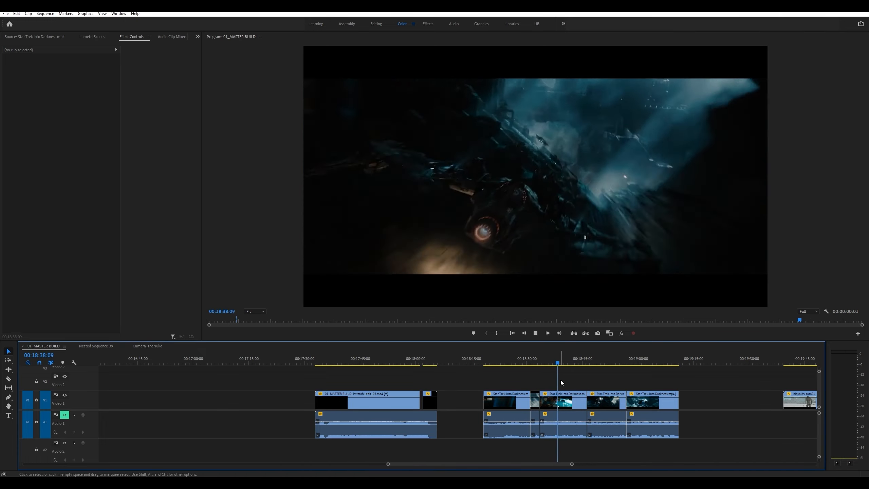
key(k)
key(j)
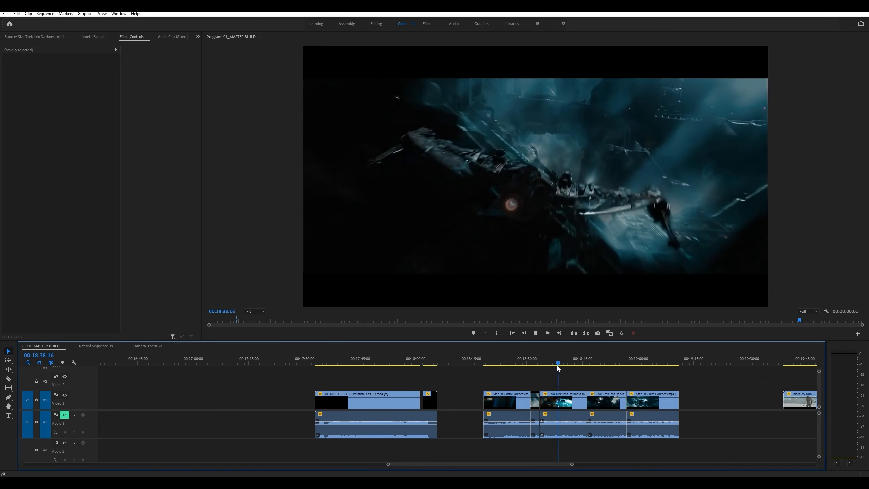
key(k)
key(l)
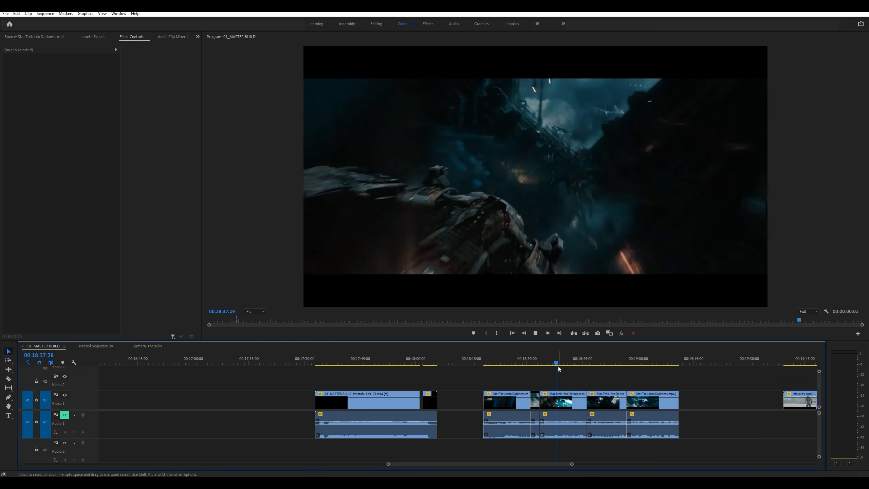
key(k)
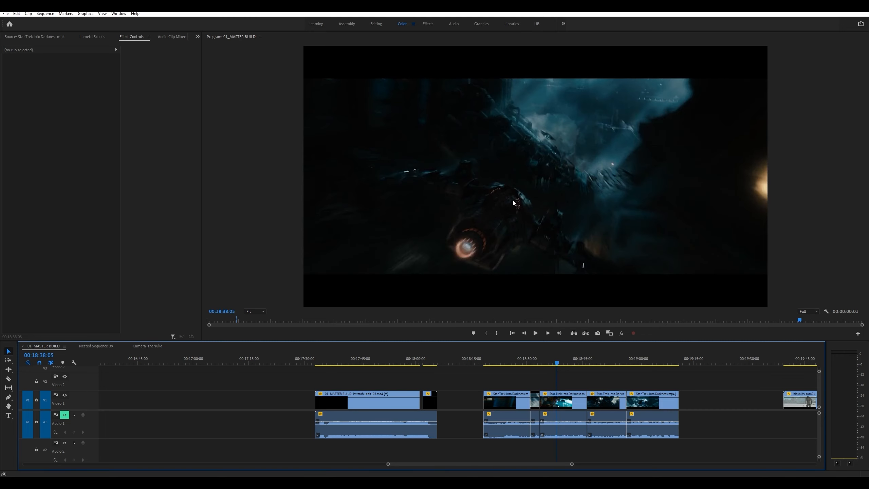
- Mark the converging lines, the distant focal point and the foreground ship in red on the paused frame, and clear the marks
mouse_move(417, 176)
mouse_down()
mouse_move(533, 135)
mouse_move(580, 240)
mouse_up()
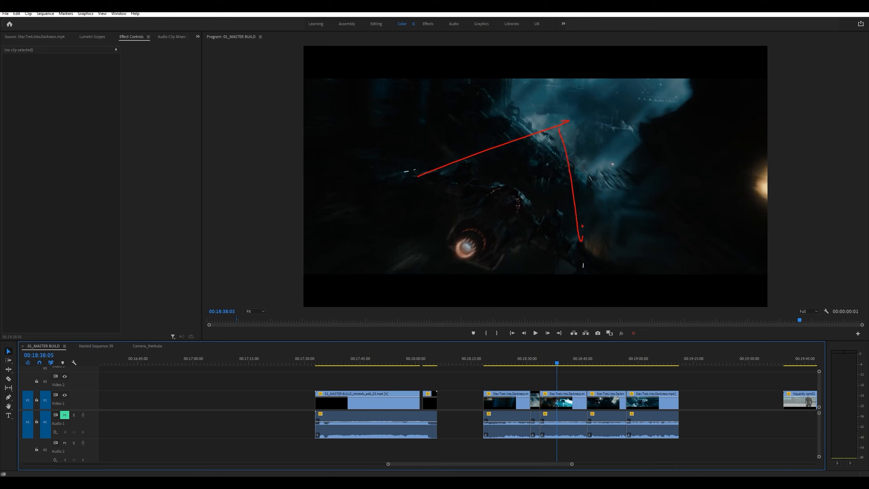
drag(548, 143, 561, 128)
mouse_move(526, 188)
mouse_down()
mouse_move(468, 180)
mouse_move(454, 216)
mouse_up()
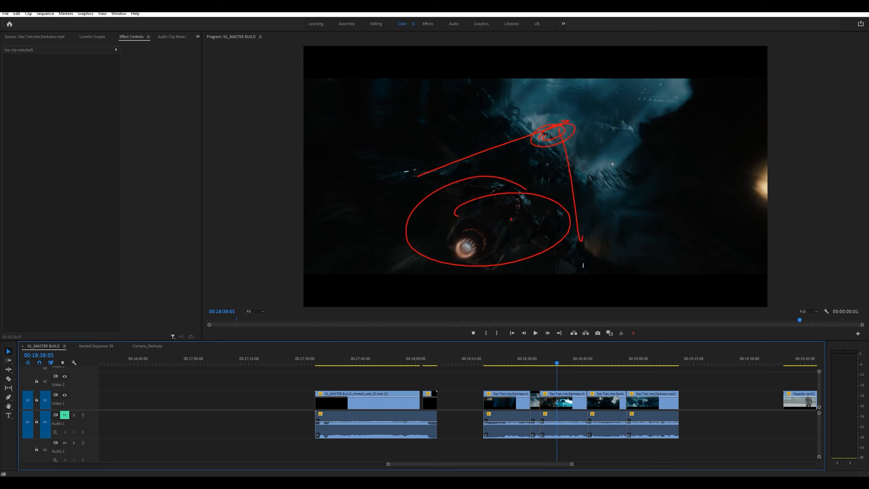
mouse_move(522, 212)
mouse_down()
mouse_move(459, 228)
mouse_move(497, 243)
mouse_up()
drag(591, 136, 615, 124)
key(Escape)
- Step back to the start of the tunnel shot around 00:18:37:23 and replay the following shots up to 00:18:41:08
key(Left)
key(Left)
key(Left)
key(Left)
key(Left)
key(Left)
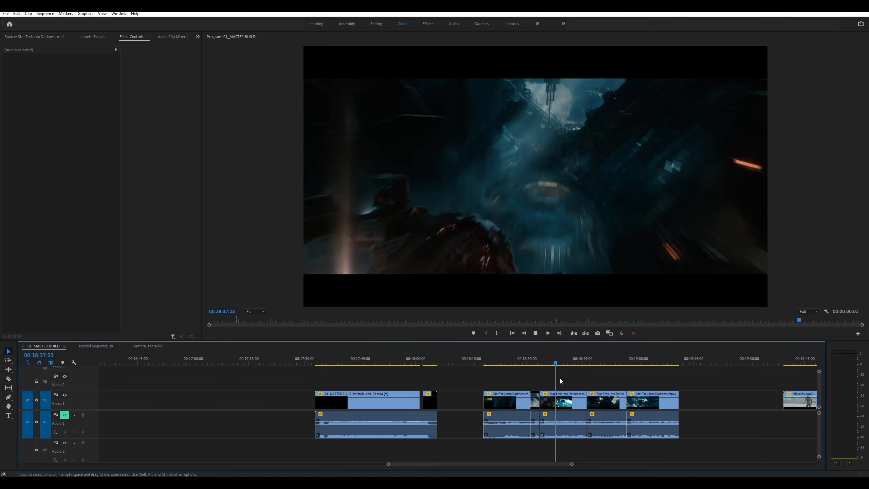
key(space)
key(space)
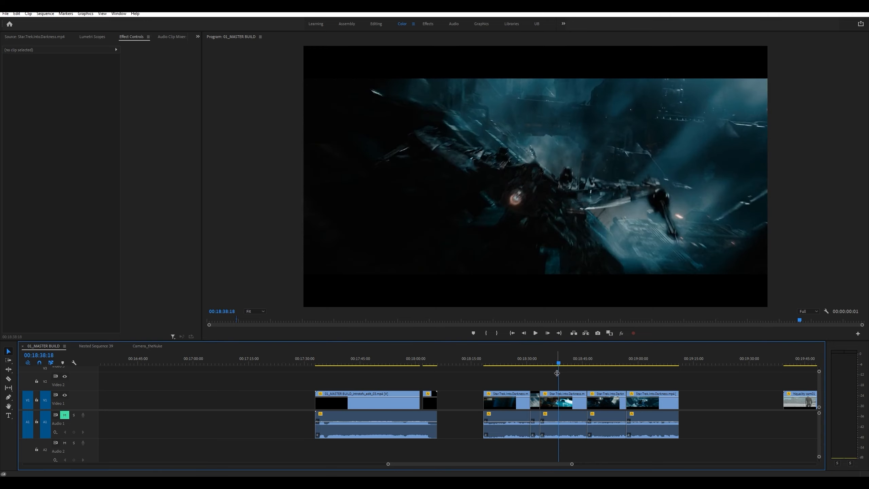
key(space)
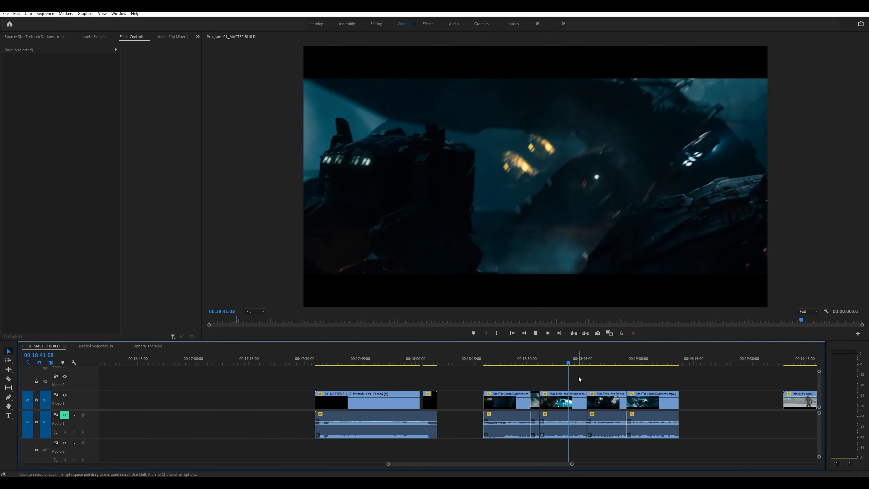
- Replay the reference transition from about 00:18:39:20 to 00:18:41:06 to compare the motion across its cuts
key(space)
click(566, 363)
key(space)
click(564, 364)
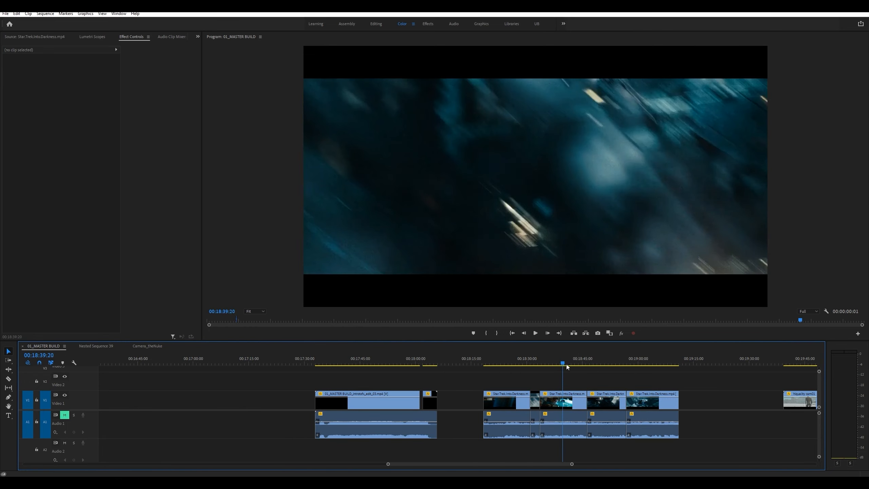
key(space)
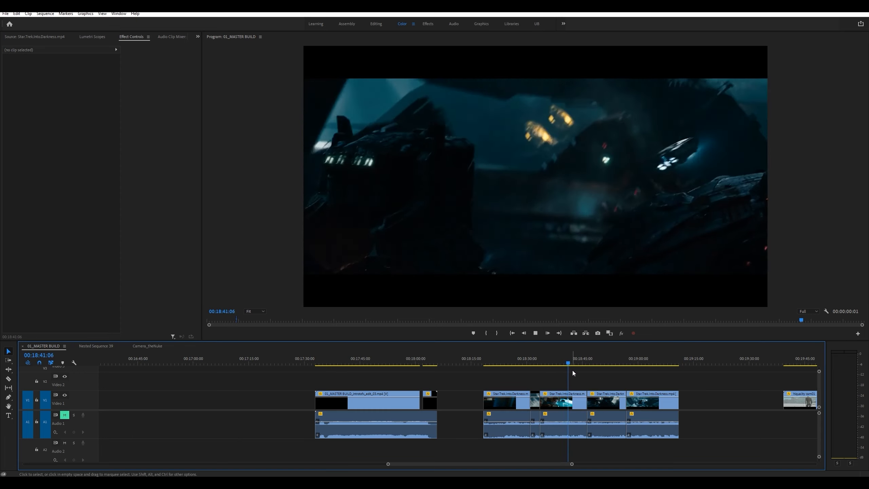
key(space)
- Go back to 00:18:40:11 and step forward through the tumbling-ship shot to 00:18:40:24
key(j)
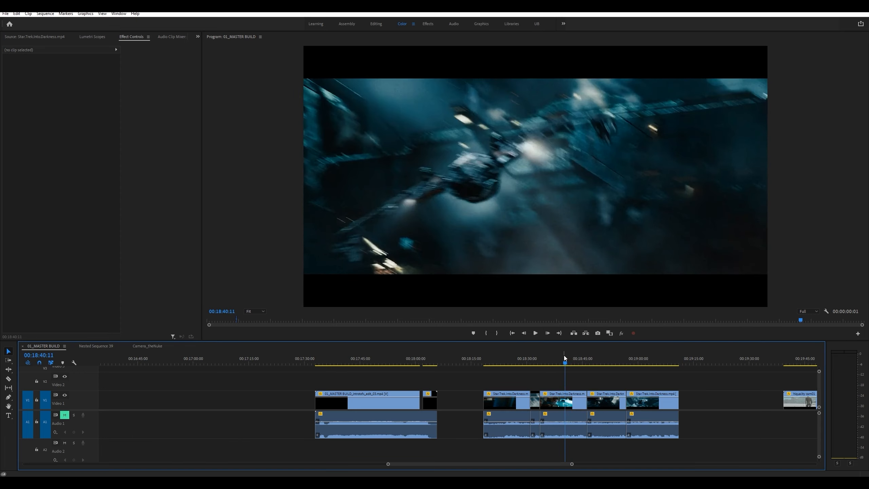
key(Right)
key(Right)
key(Right)
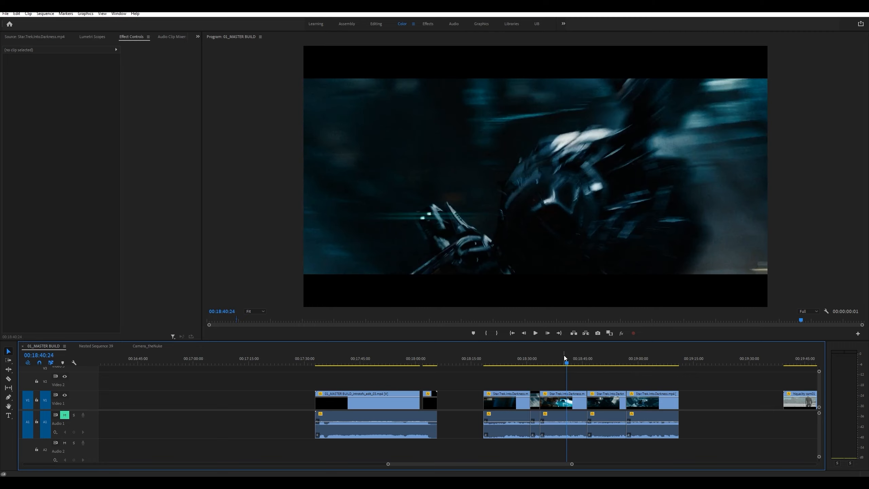
- Play the reference on to the cockpit shot at 00:18:45:08 and rewind to about 00:18:43:08
key(space)
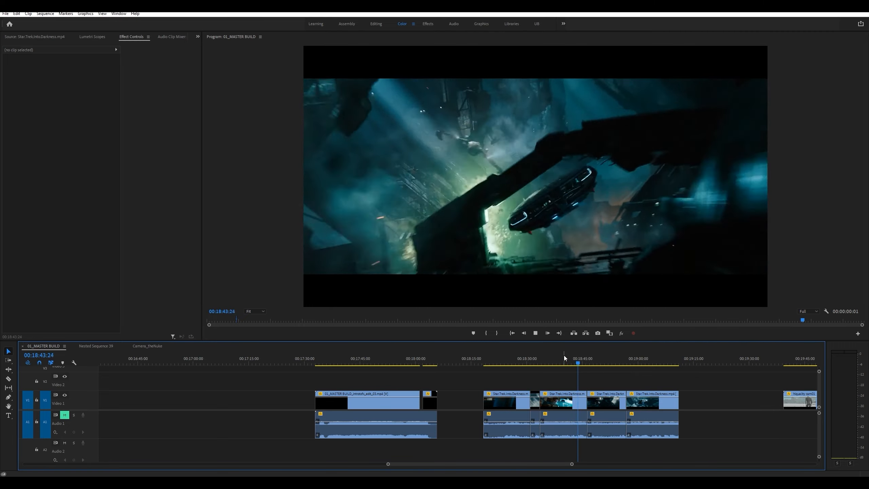
key(space)
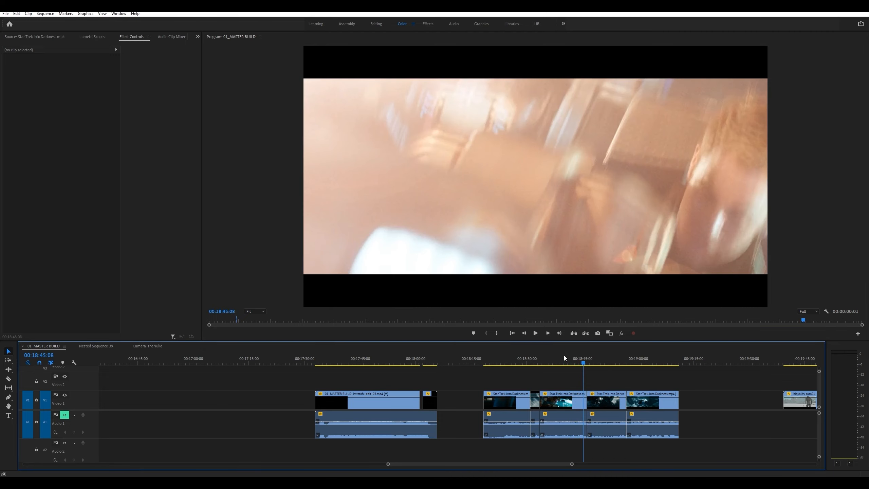
key(j)
key(Left)
key(Left)
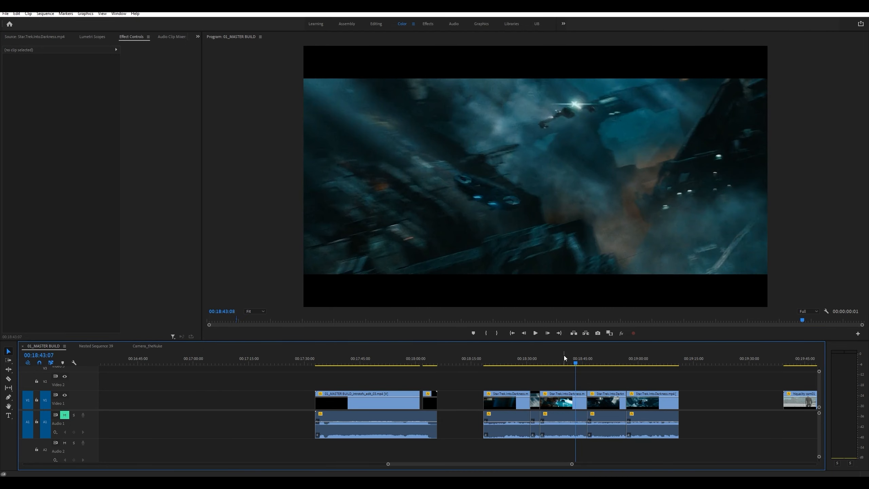
- Step forward through the reference shot from 00:18:43:08 and compare it with the first clip's explosion around 00:17:52, played to 00:17:53:26
key(Right)
key(Right)
key(Right)
key(Right)
key(Right)
key(Right)
key(Right)
key(Right)
key(Right)
key(Right)
key(Right)
key(Right)
drag(367, 364, 388, 367)
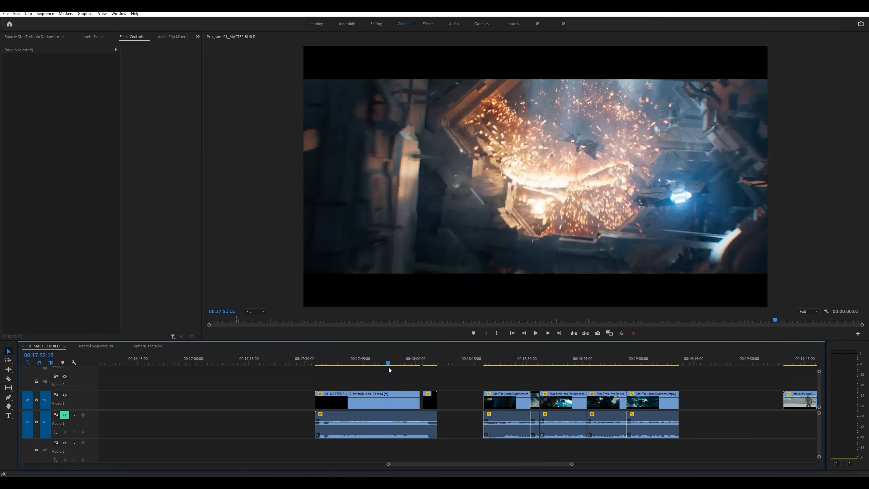
key(space)
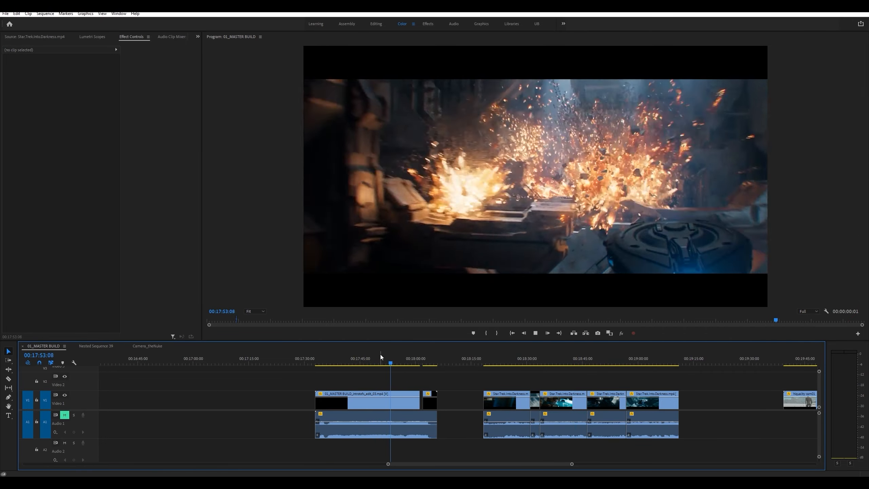
click(379, 362)
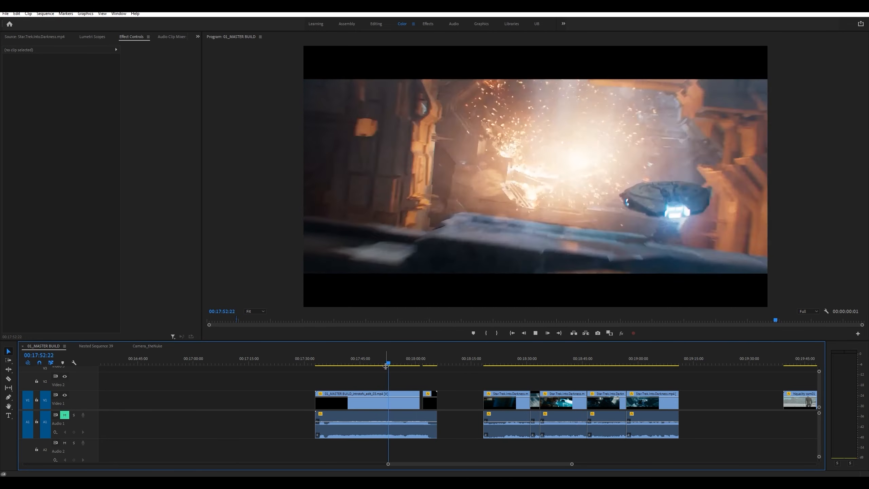
key(space)
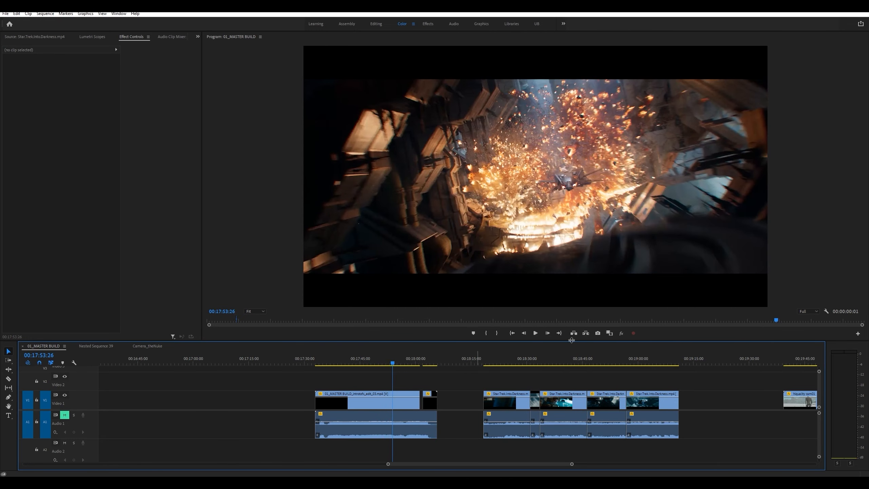
- Return to the reference clips and play from about 00:18:35 to the explosion shot at 00:18:44
click(546, 363)
key(space)
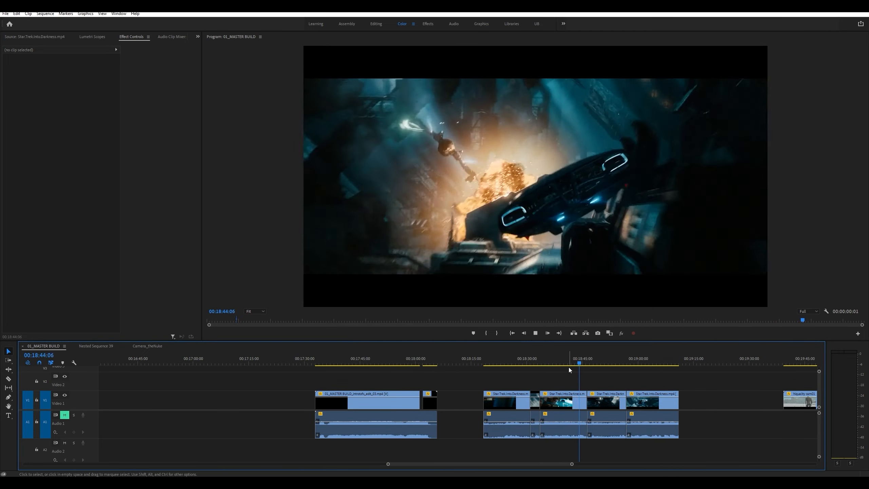
key(space)
key(shift+Left)
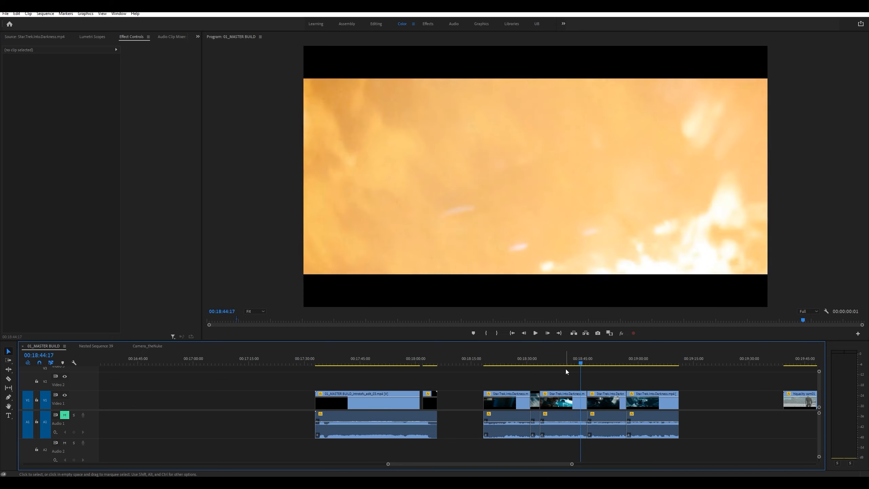
- Step frame by frame across the explosion cut between 00:18:44:06 and 00:18:44:20 to examine where the ship is framed
key(Left)
key(Left)
key(Left)
key(Left)
key(Left)
key(Left)
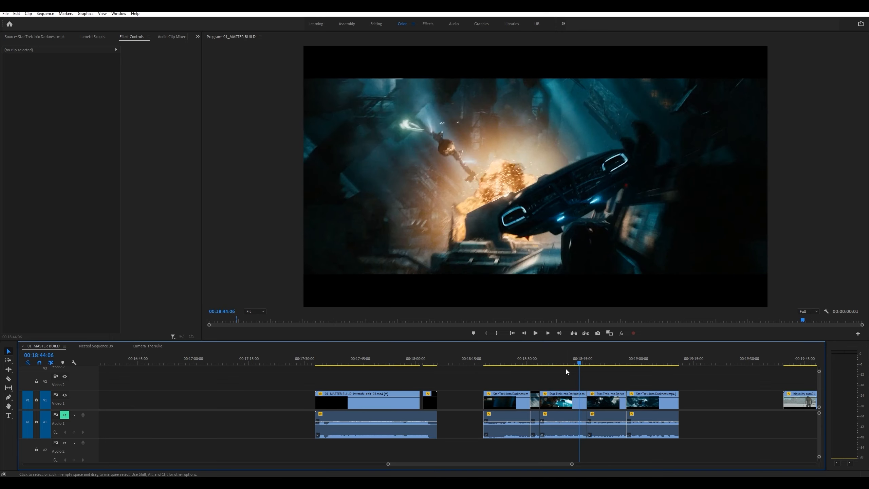
key(Right)
key(Right)
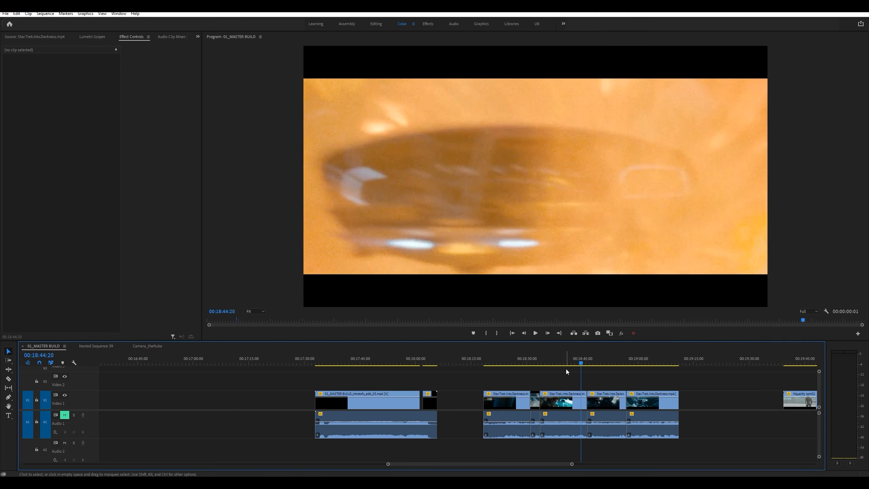
key(Right)
key(Right)
key(Left)
key(Left)
key(Left)
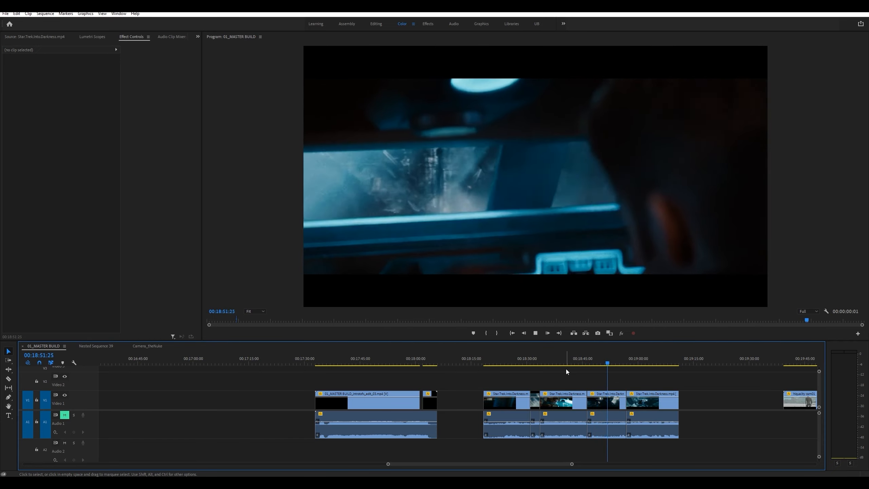
- Rewind the reference from the cockpit view at 00:18:51:23 to about 00:18:51:07 and replay it through 00:18:56:25
key(space)
key(j)
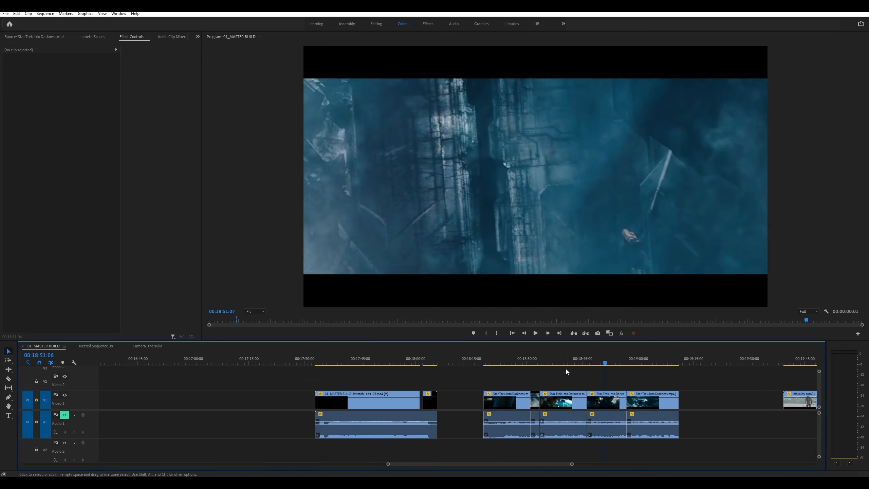
key(l)
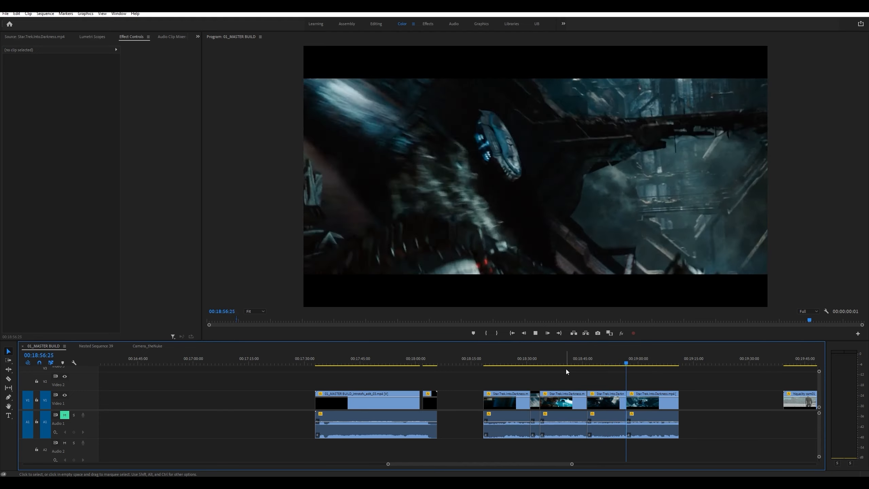
- Rewind the reference shot to 00:18:55:20 and step back frame by frame to the green blast at 00:18:55:12
key(j)
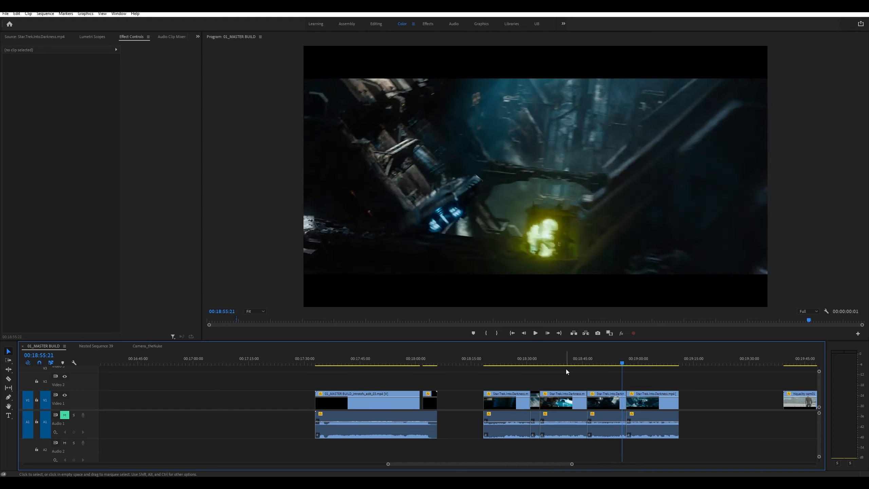
key(l)
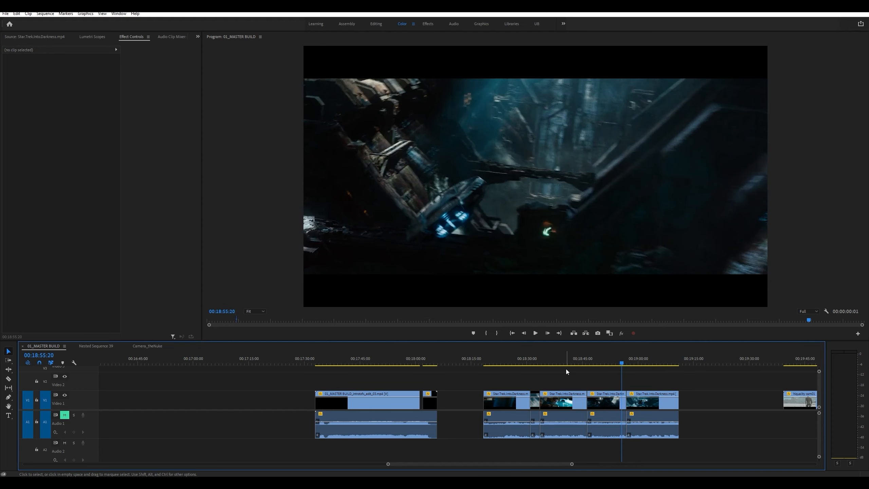
key(Left)
key(Left)
key(Left)
key(Left)
key(Left)
key(Left)
key(Left)
key(Right)
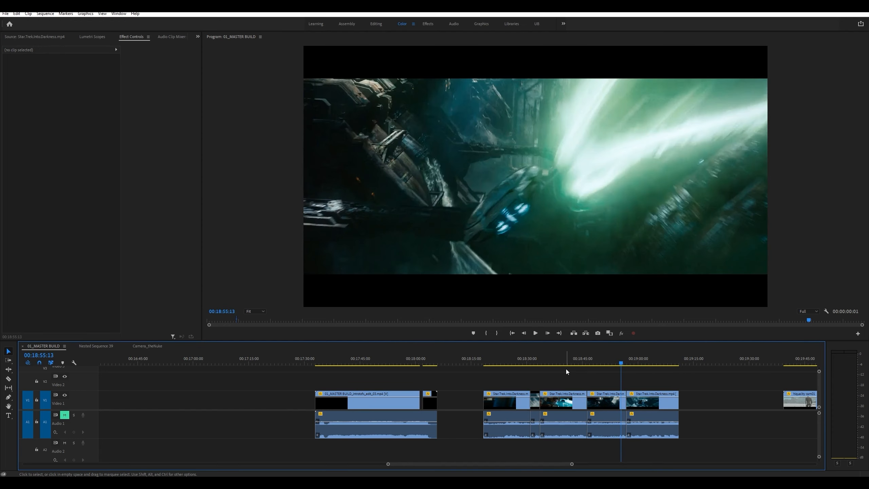
key(Left)
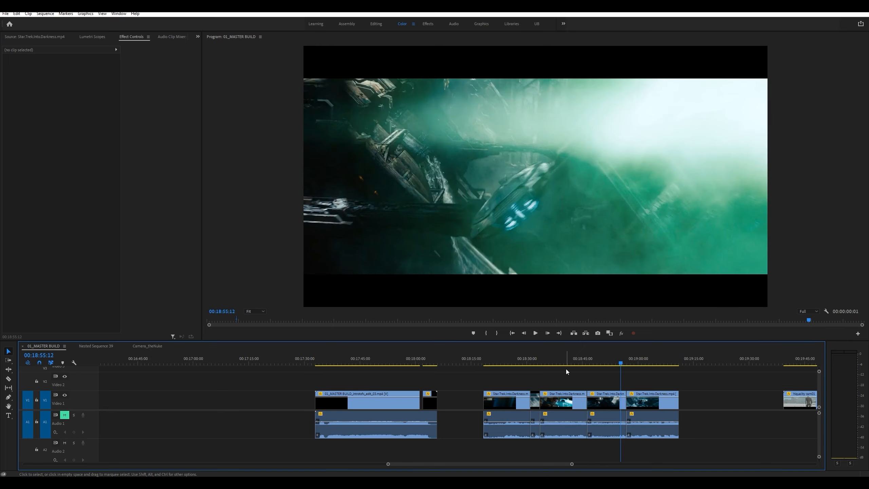
- Step back and forth through the frames around the green blast, then advance the reference shot to 00:18:56:02
key(Right)
key(Right)
key(Left)
key(Left)
key(Left)
key(Left)
key(Left)
key(Left)
key(Left)
key(Left)
key(Left)
key(shift+Right)
key(shift+Right)
key(shift+Right)
key(shift+Right)
key(shift+Right)
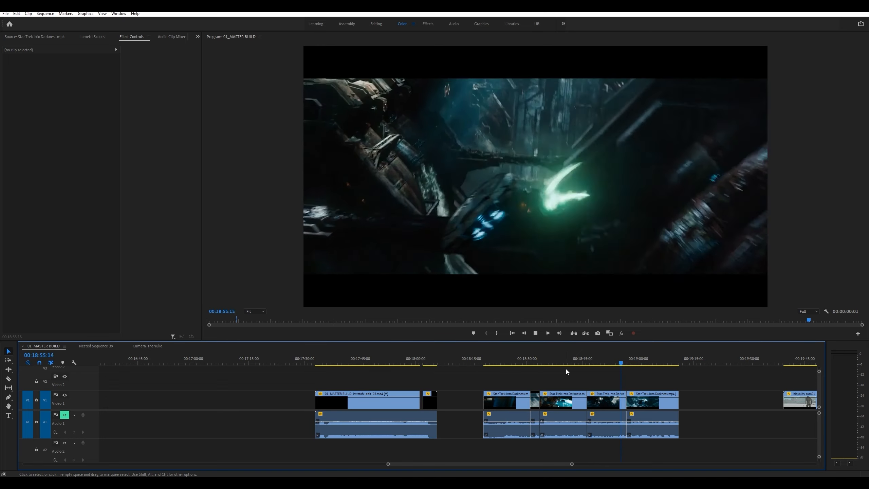
key(shift+Left)
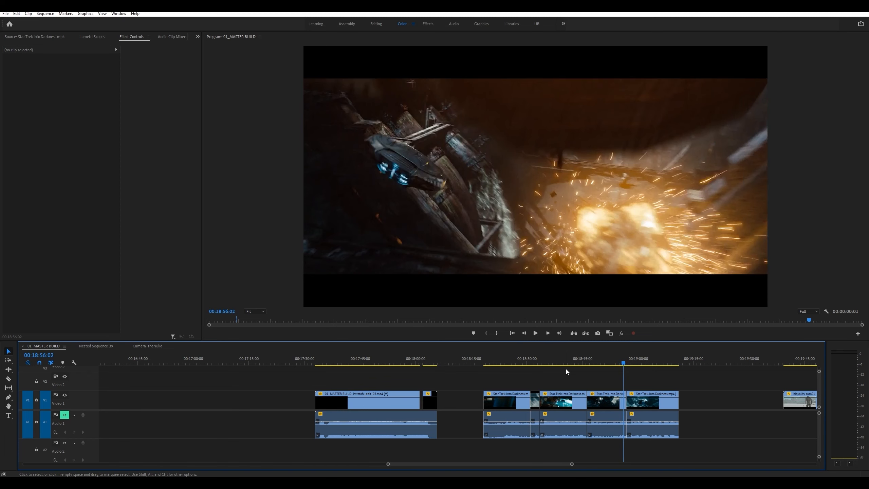
- Step back frame by frame from 00:18:56:02 to the orange explosion at 00:18:55:27 to examine the composition
key(Left)
key(Left)
key(Left)
key(Left)
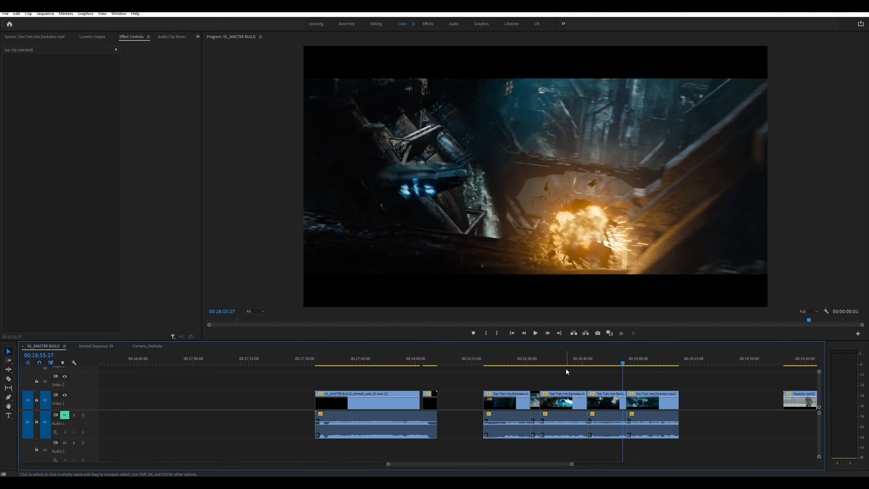
key(Left)
key(Right)
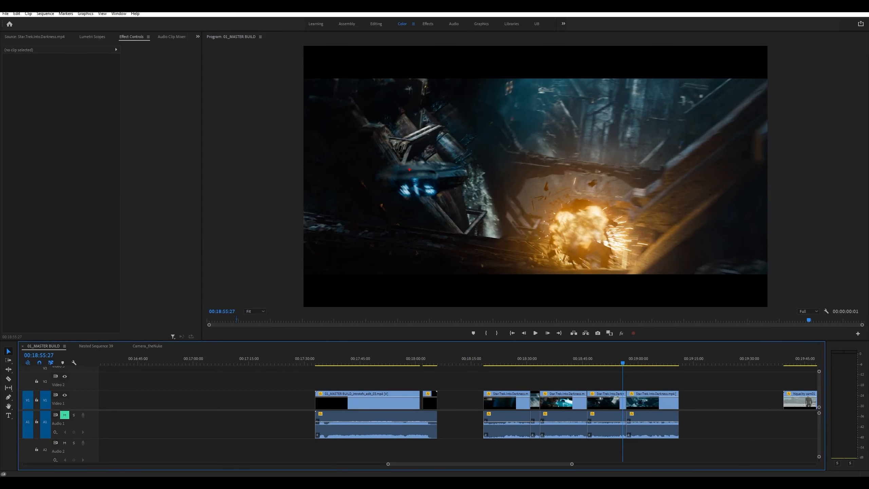
- Mark up the frame in red: circle the ship and the explosion, draw a line across the middle and diagonal strokes over the right side
mouse_move(578, 219)
mouse_down()
mouse_move(622, 219)
mouse_move(557, 230)
mouse_up()
drag(312, 176, 809, 163)
drag(600, 224, 545, 236)
drag(414, 144, 388, 179)
drag(681, 78, 605, 111)
drag(648, 111, 578, 143)
drag(674, 127, 590, 169)
drag(707, 155, 620, 193)
drag(733, 187, 605, 241)
drag(749, 216, 620, 274)
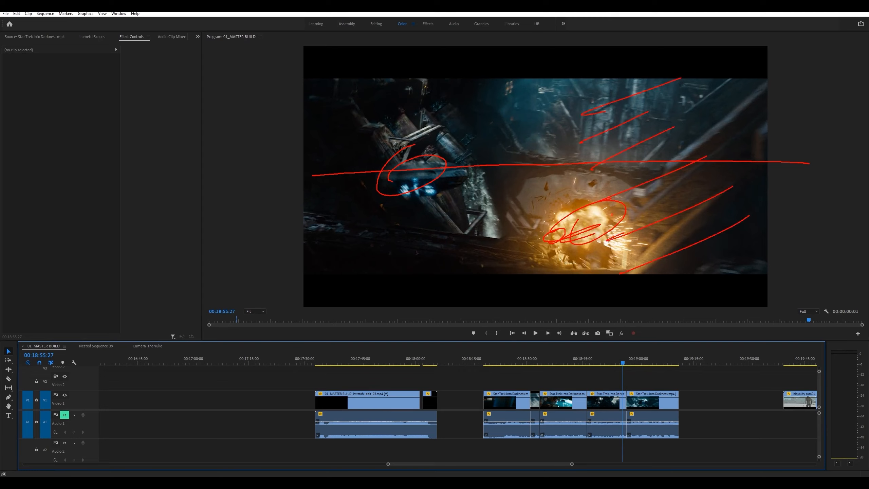
- Clear the red markup from the frame and leave drawing mode
key(e)
mouse_move(713, 244)
mouse_down()
mouse_move(403, 159)
mouse_move(277, 100)
mouse_up()
key(Escape)
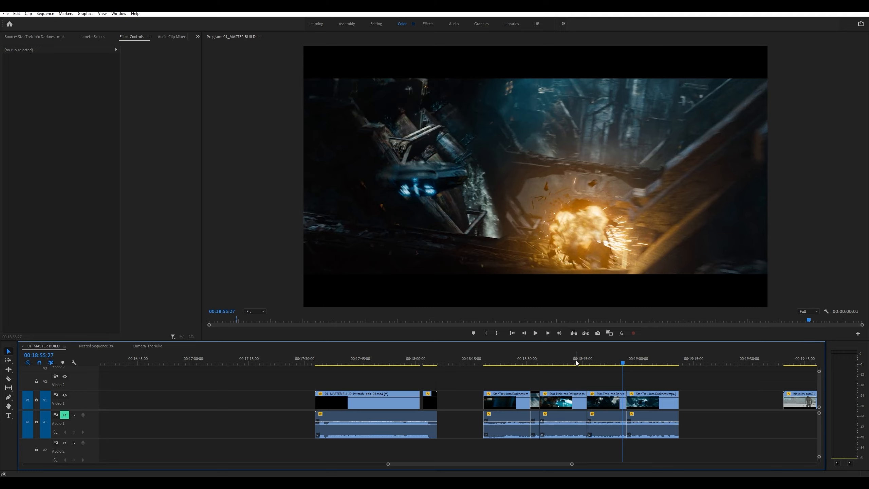
- Unmute the Audio 1 track and replay the reference explosion with sound through the flash at about 00:18:56:05
click(64, 414)
click(618, 363)
key(space)
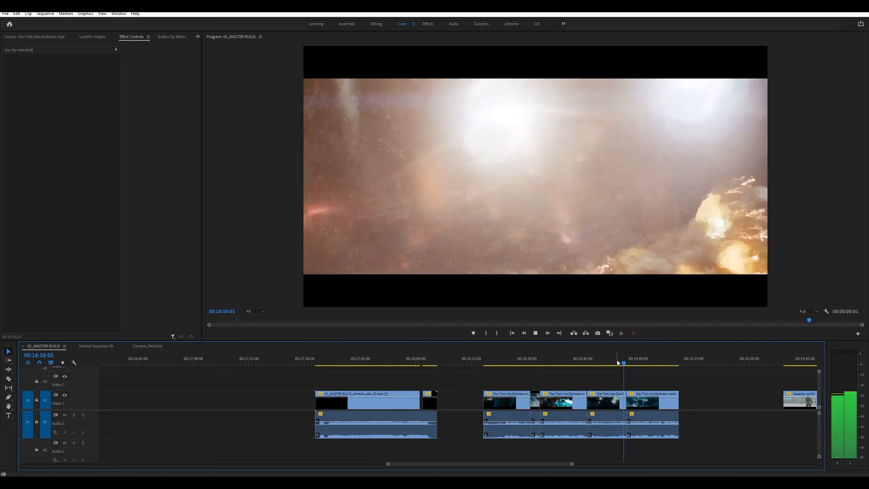
key(space)
- Step back and forth across the cut between 00:18:56:03 and 00:18:56:08 to examine the explosion and light flashes
key(Left)
key(Left)
key(Left)
key(Left)
key(Left)
key(Left)
key(Left)
key(Left)
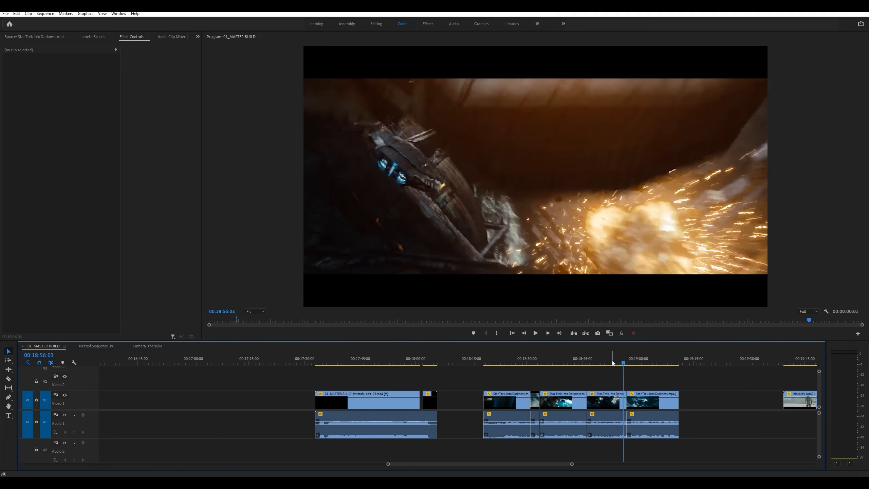
key(Right)
key(Right)
key(Right)
key(Right)
key(Right)
key(Right)
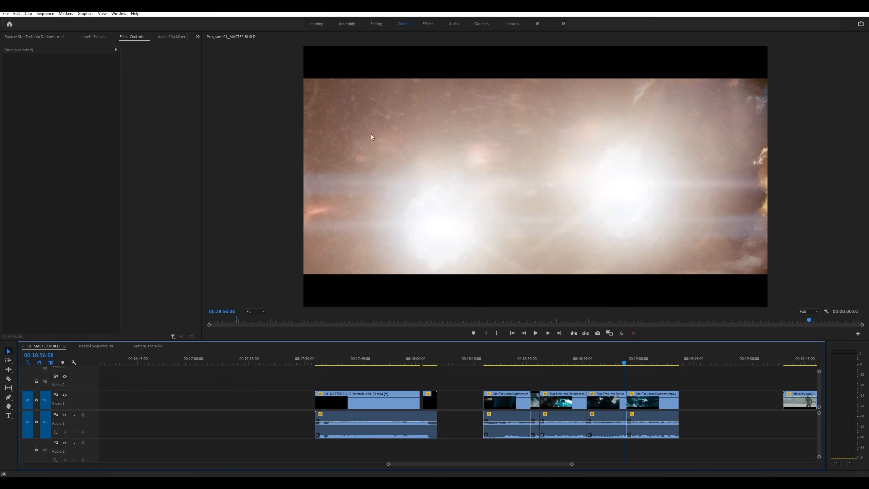
- Play the reference from 00:18:56:08 to 00:19:00:20, pausing briefly on the flash frames
key(space)
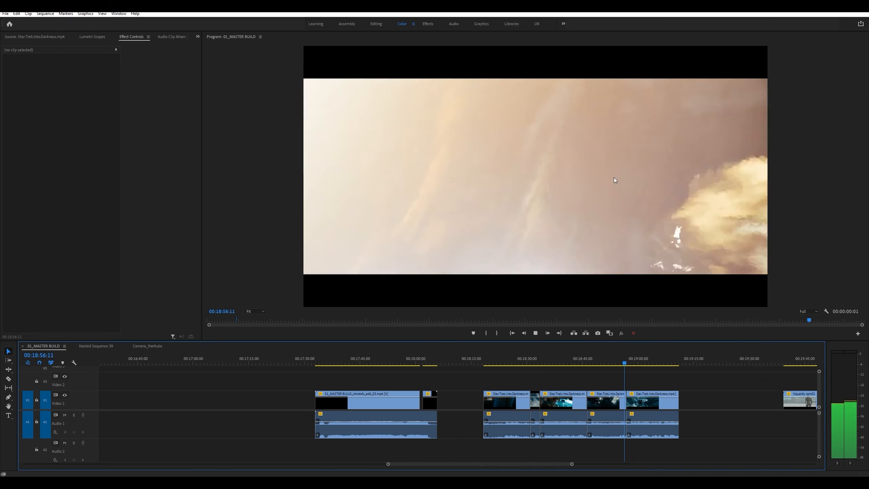
key(space)
key(space)
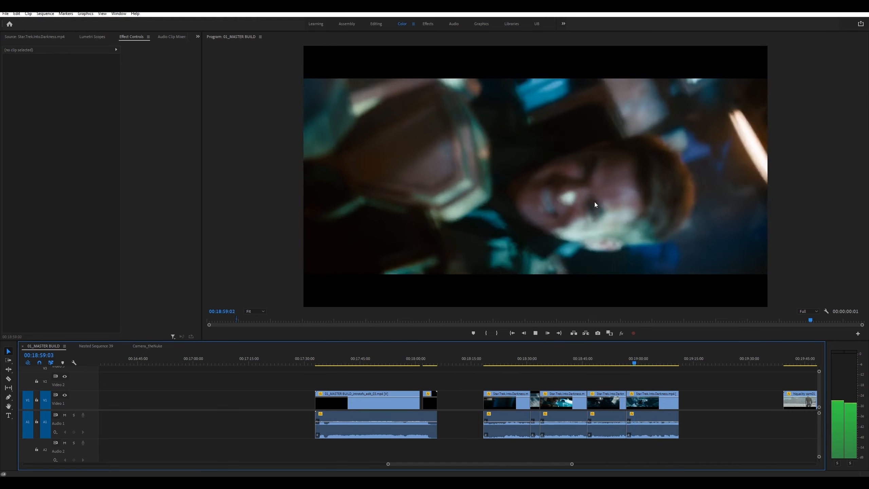
key(space)
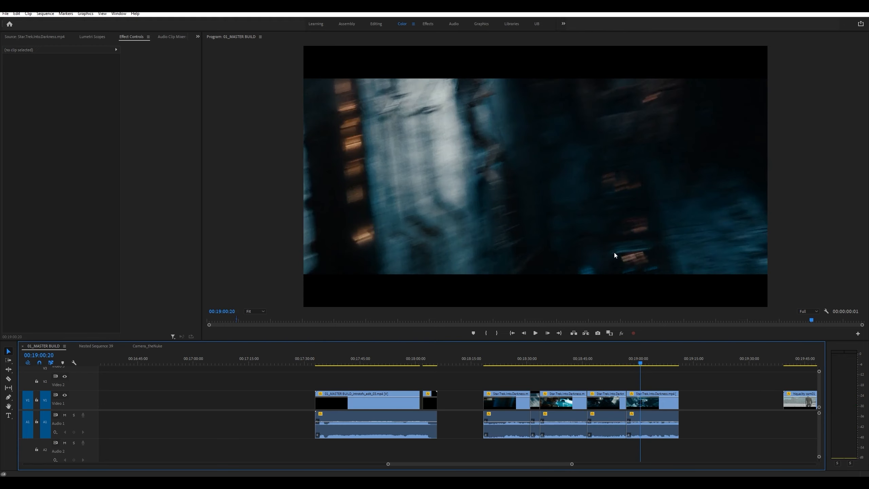
- Return to 00:19:00:00 and play the reference to 00:19:10:15, pausing at 00:19:00:10
click(639, 362)
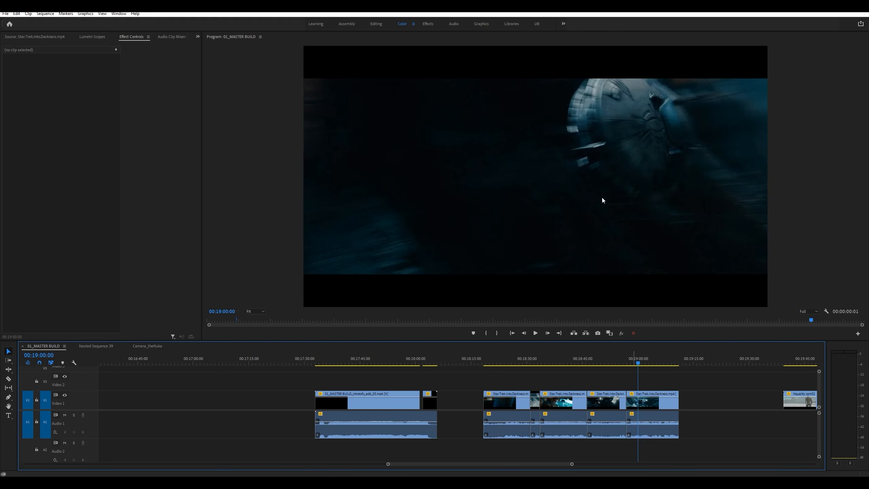
key(space)
key(space)
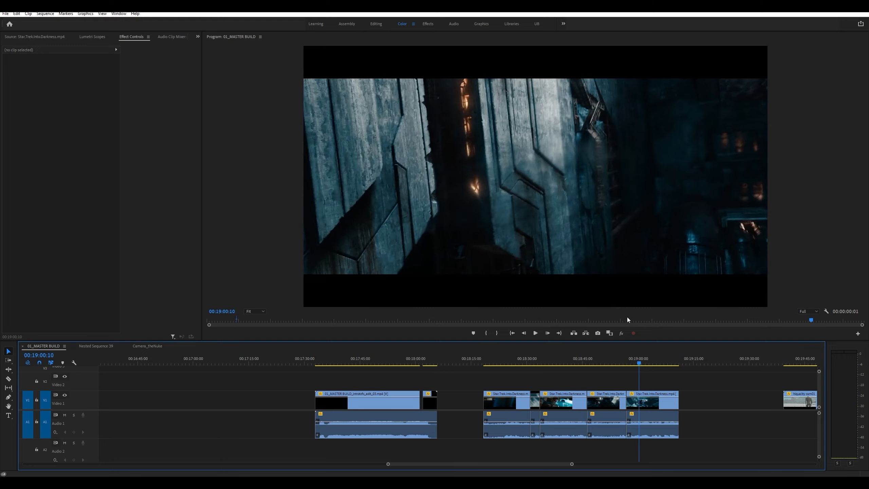
key(space)
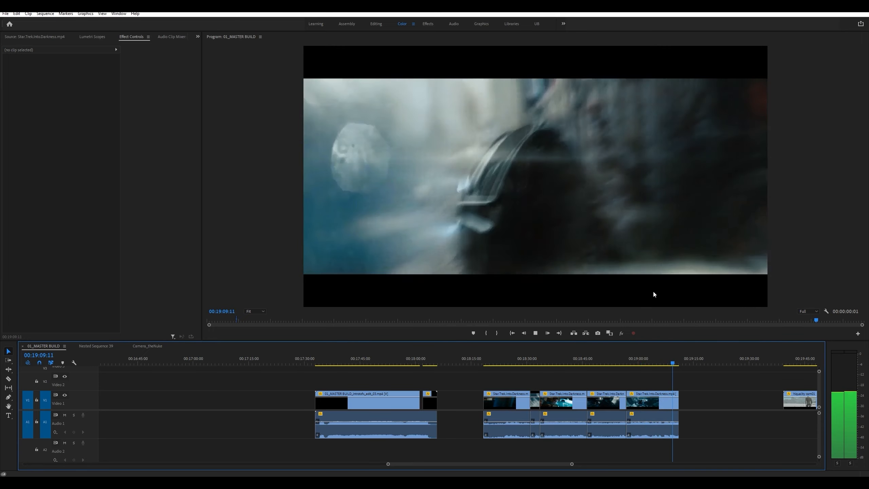
key(space)
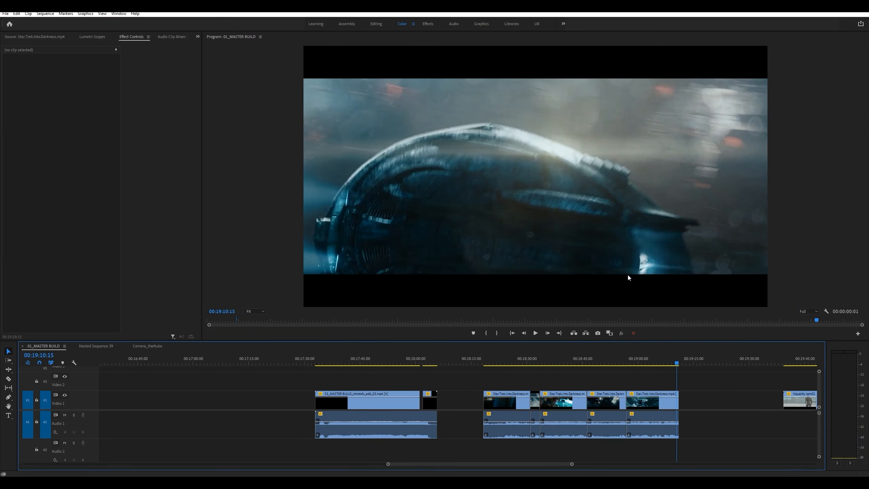
- Move back from 00:19:10:15 to 00:19:06:15 to examine the ship squeezing through the narrow gap
key(Left)
key(Left)
key(Left)
key(Left)
key(Left)
key(Left)
key(Left)
key(Left)
key(Left)
key(Left)
key(Left)
key(Left)
key(Left)
key(Left)
key(Left)
key(Left)
key(Left)
key(Left)
key(Left)
key(Left)
key(Left)
key(Left)
key(Left)
key(Left)
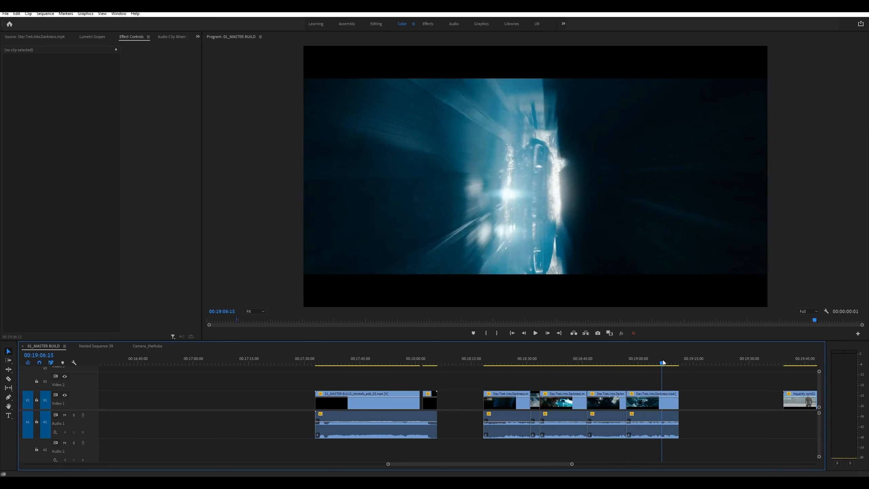
- Replay the own sequence's bright gap shot and the ship's exit repeatedly between about 00:17:59:14 and 00:18:01:01
key(space)
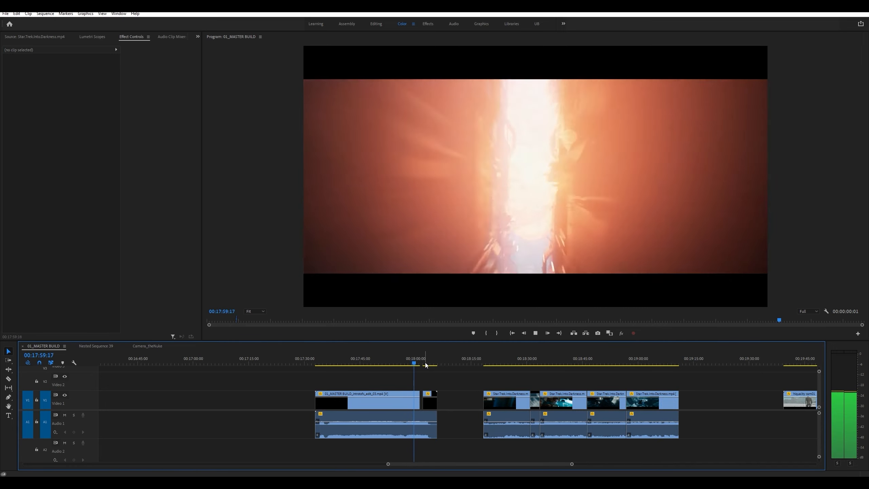
key(space)
click(415, 364)
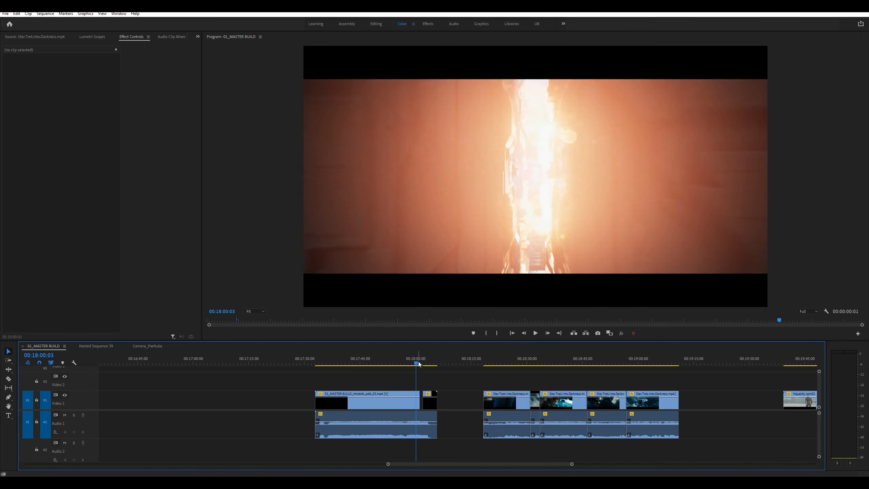
key(space)
key(space)
click(413, 364)
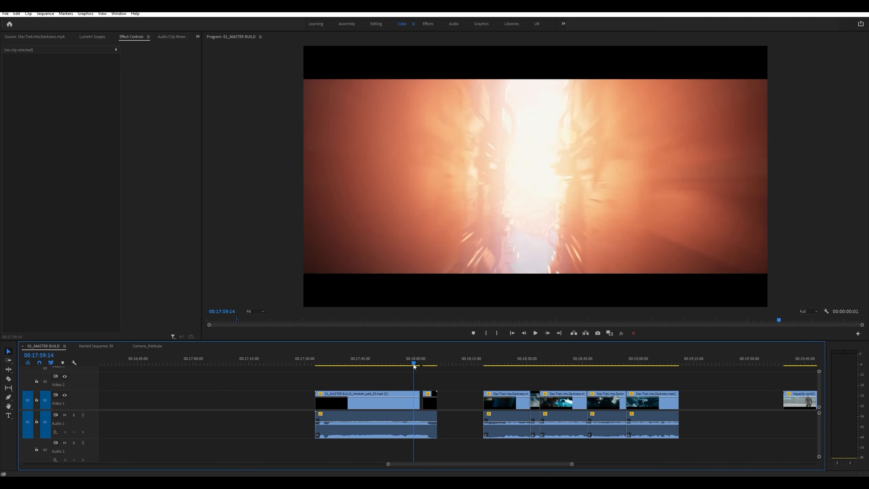
key(space)
key(space)
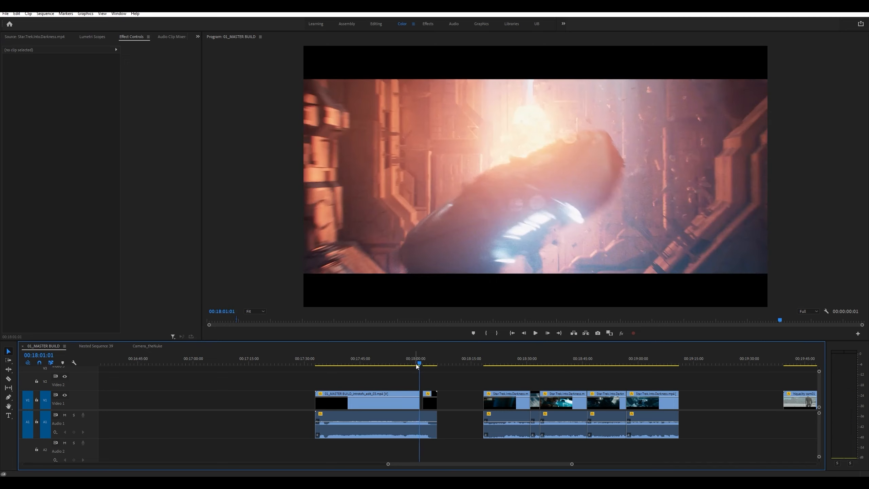
click(417, 365)
key(space)
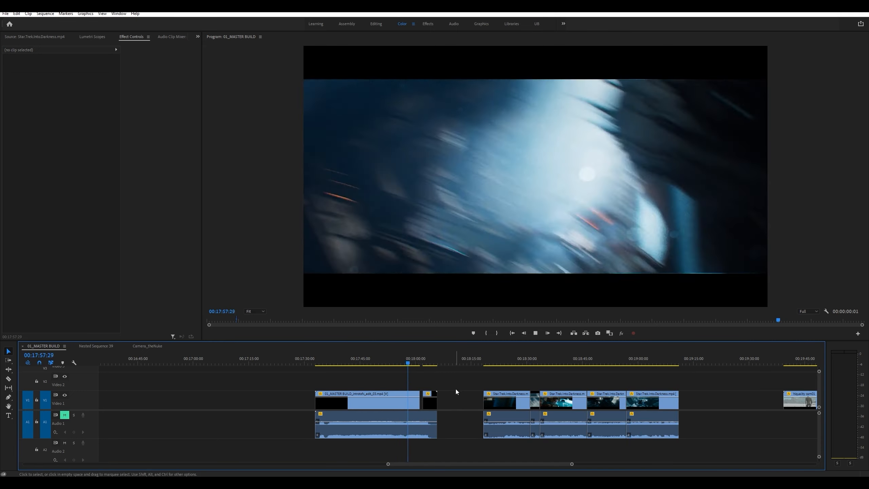
- Play the own sequence from 00:17:57:27 to 00:17:59:12, then scrub back to an earlier shot
click(408, 361)
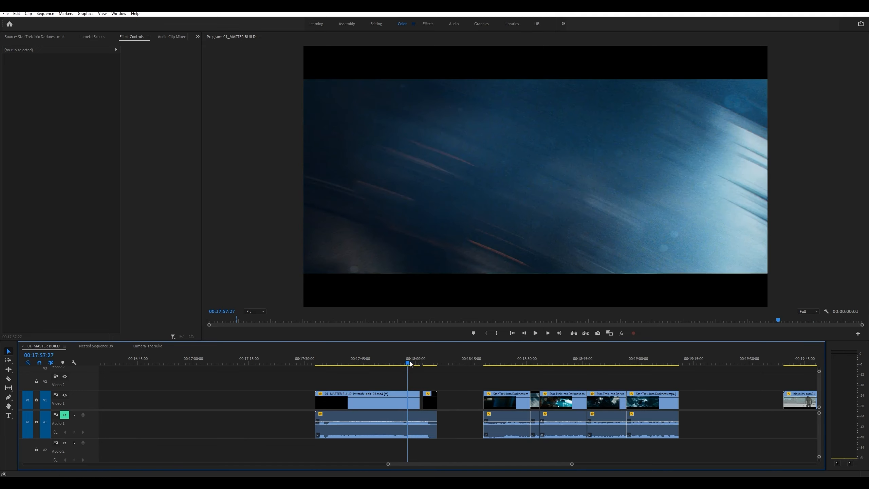
key(space)
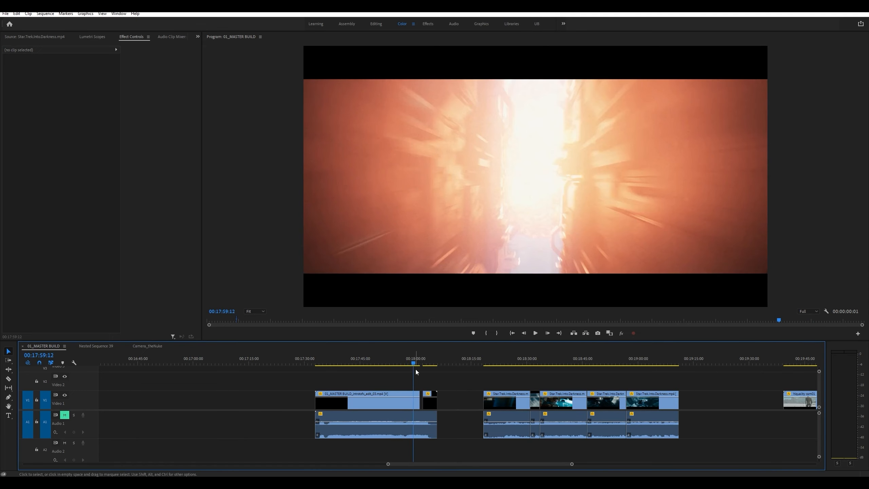
drag(412, 362, 386, 363)
- Play the reference clips from 00:18:39:14 to the cockpit shot at 00:18:50:04
drag(561, 362, 570, 366)
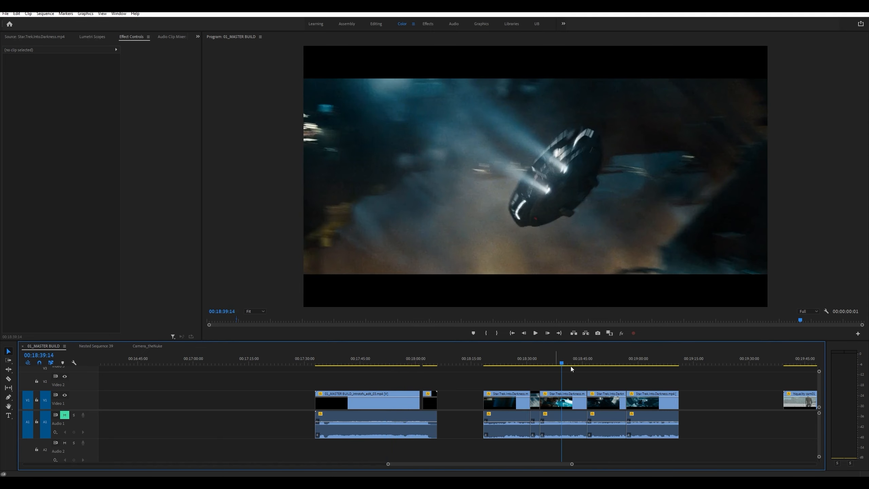
key(space)
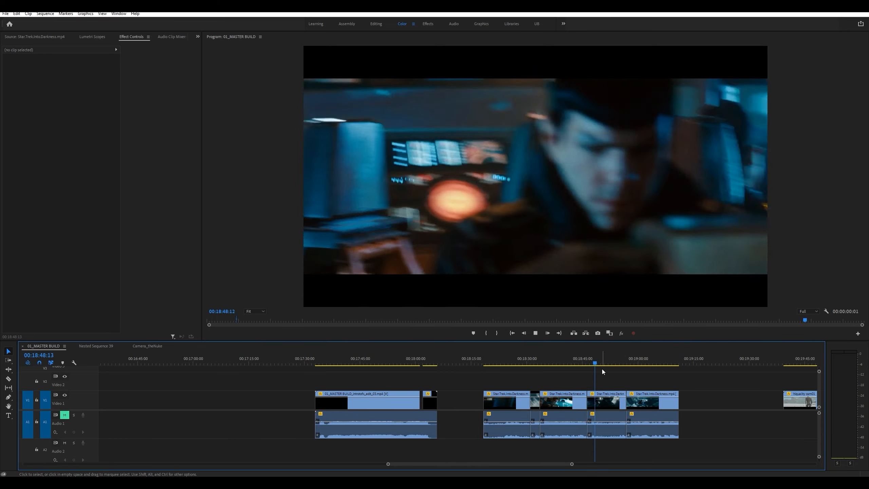
key(space)
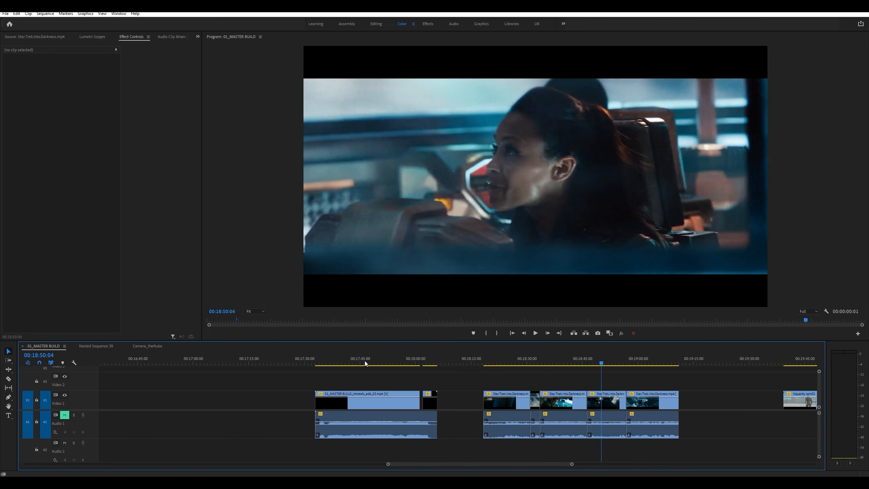
- Play the own chase sequence from about 00:17:43 past the explosion to 00:17:55:01 for comparison with the reference
click(354, 360)
key(space)
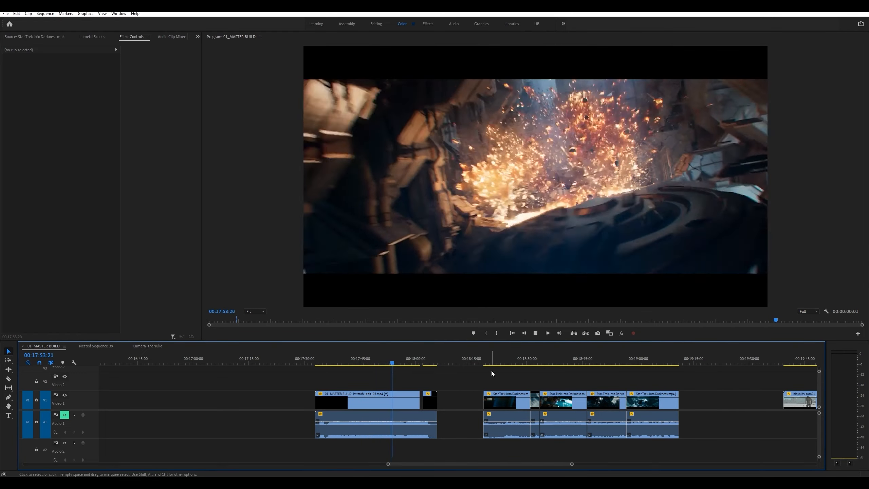
key(space)
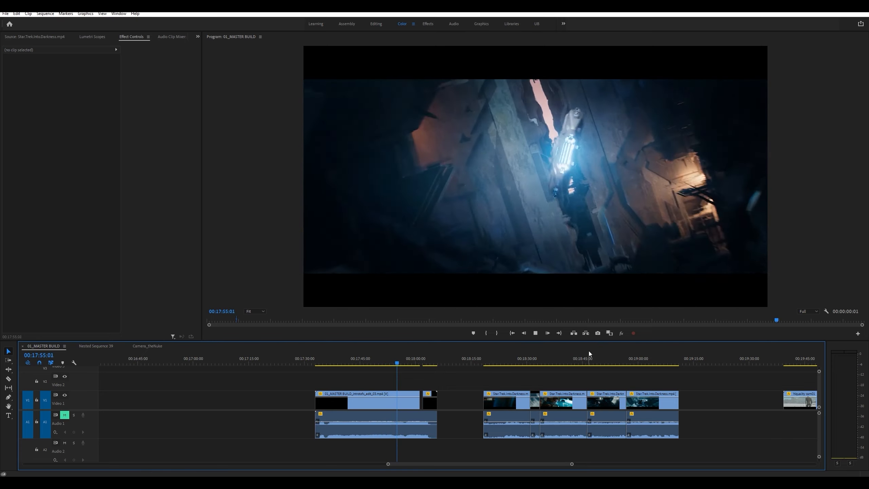
key(space)
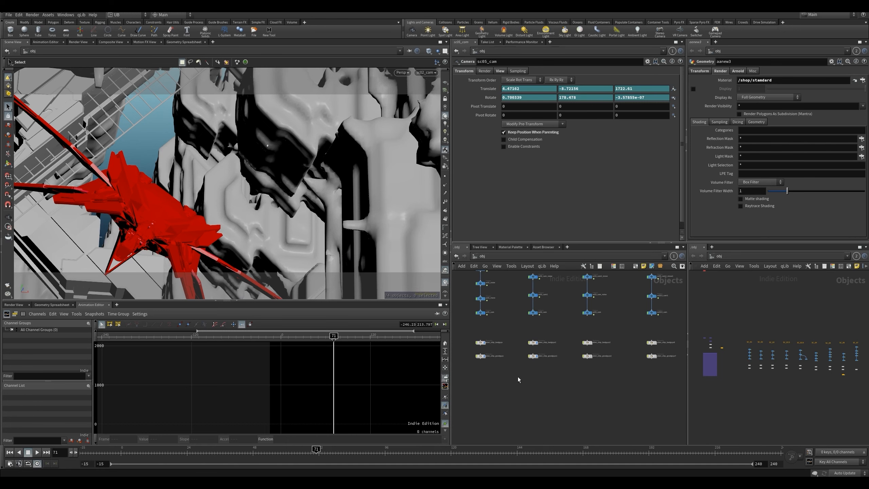
- Locate the geo12 object beside the tunnel network box in the object network and select it
right_drag(601, 428, 541, 424)
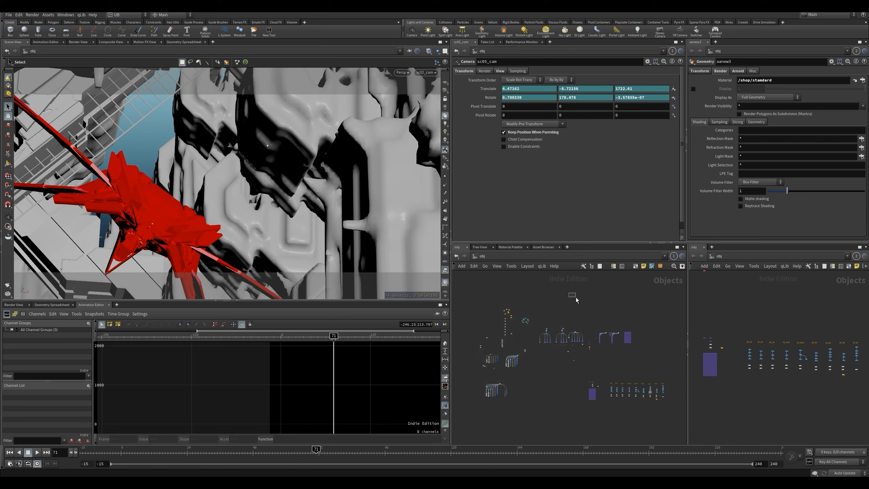
middle_drag(546, 362, 576, 326)
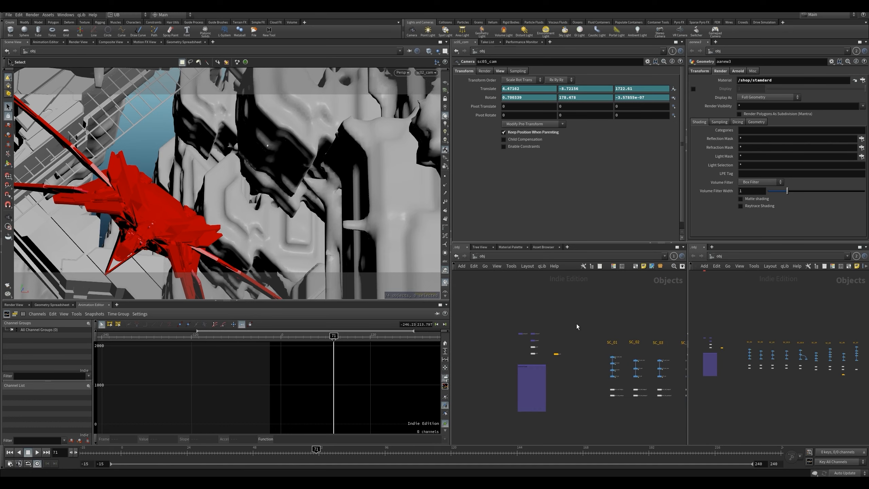
right_drag(561, 345, 583, 350)
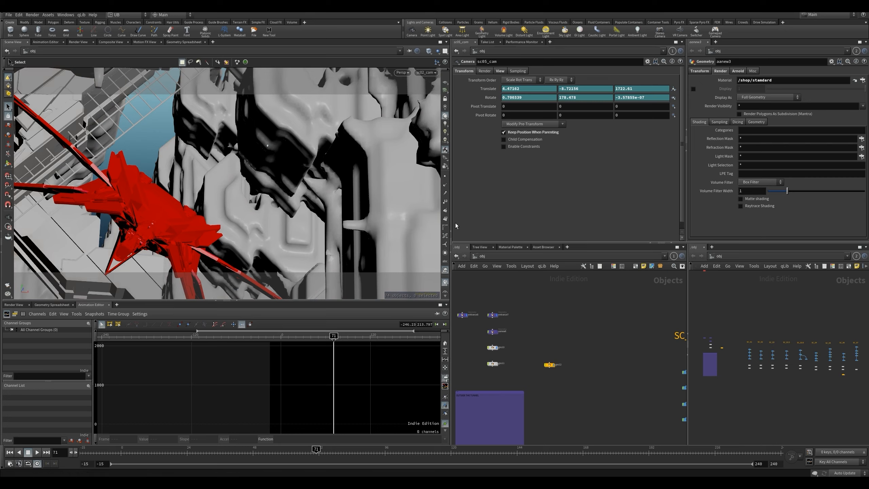
click(548, 367)
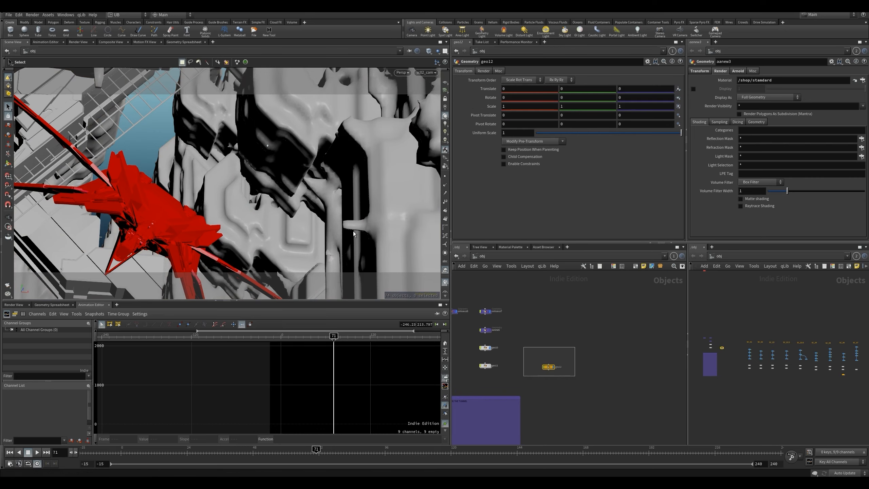
scroll(576, 346, down, 1)
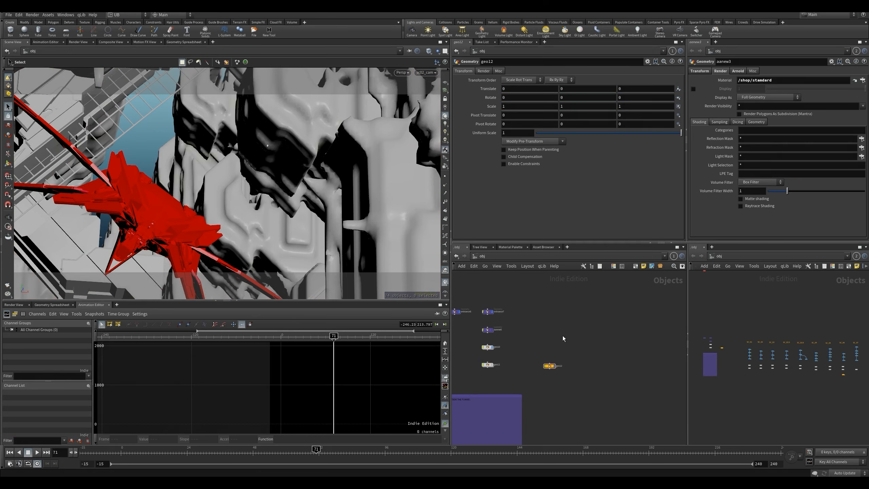
click(337, 195)
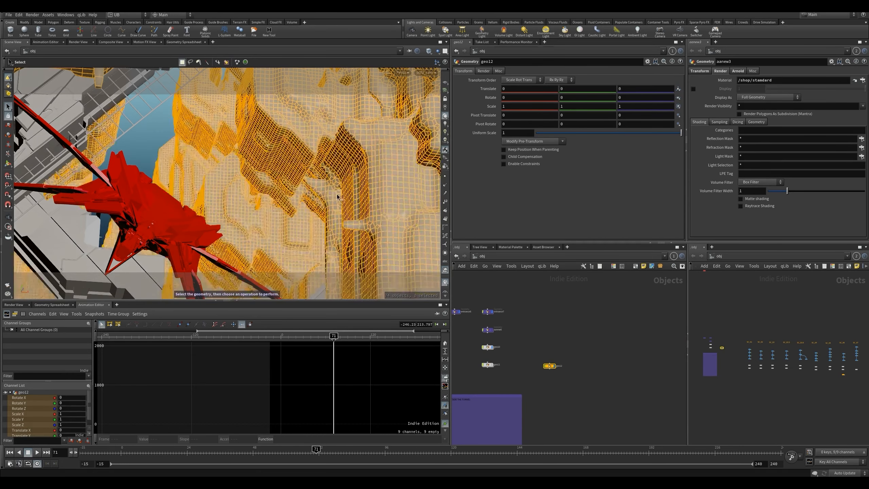
- Leave the shot camera and inspect the whole environment structure from outside, viewing it from several angles
key(space+g)
drag(230, 161, 451, 178)
right_drag(312, 173, 419, 152)
click(407, 151)
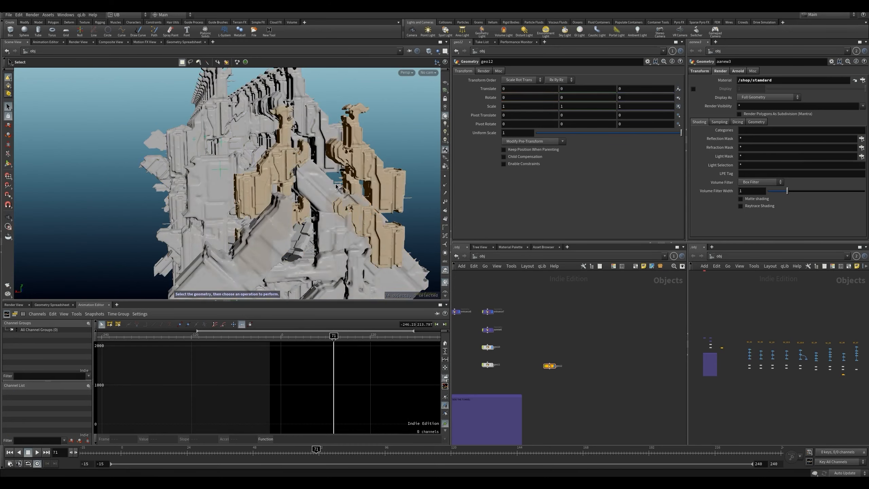
drag(343, 164, 308, 171)
right_drag(267, 177, 308, 171)
middle_drag(301, 185, 313, 198)
drag(301, 189, 234, 198)
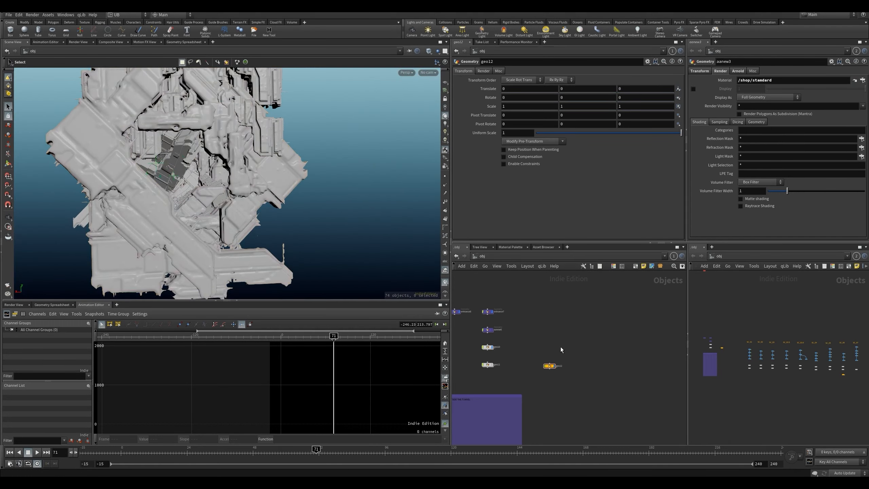
- Examine the environment's central opening more closely, then compare it with the dark tunnel shot around 00:17:57:05 in Premiere Pro
scroll(567, 337, down, 5)
middle_drag(541, 327, 533, 334)
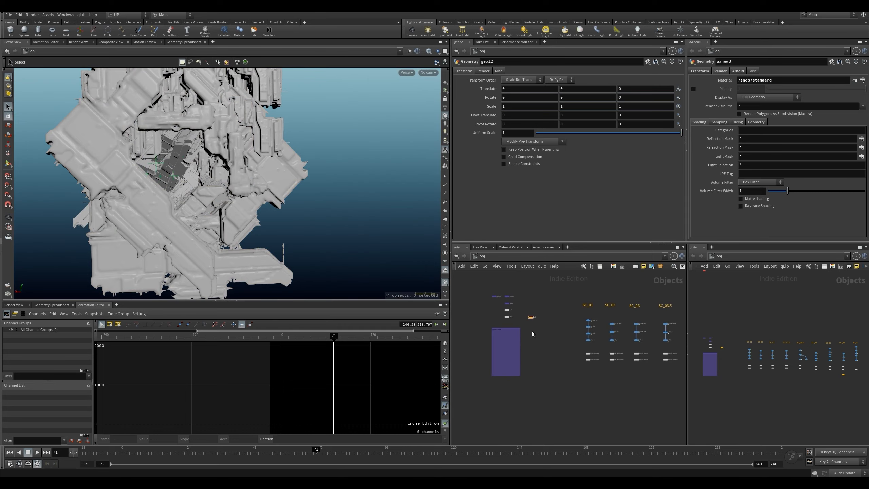
right_drag(246, 164, 293, 168)
drag(292, 168, 323, 192)
right_drag(324, 192, 268, 196)
drag(268, 195, 296, 197)
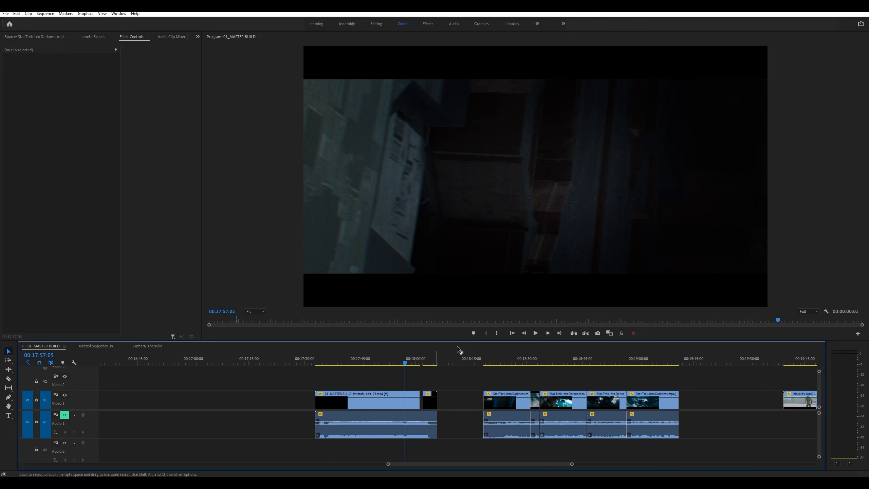
drag(404, 361, 410, 363)
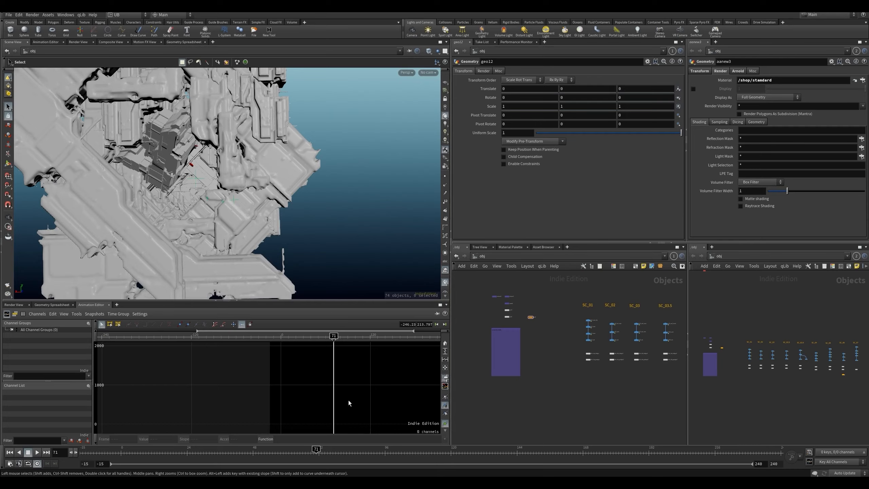
- Return to Houdini, look through sc01_cam in the viewport and play the SC_01 shot from an early frame
scroll(544, 308, up, 2)
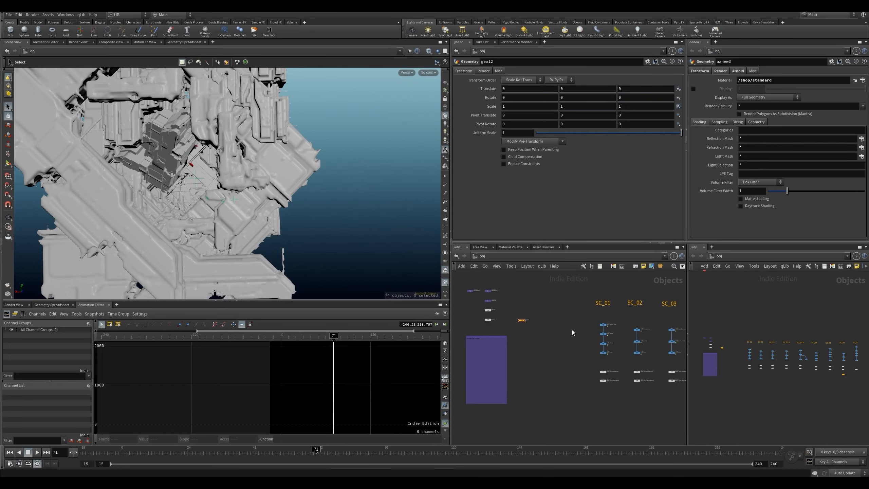
middle_drag(572, 332, 505, 341)
scroll(546, 344, up, 2)
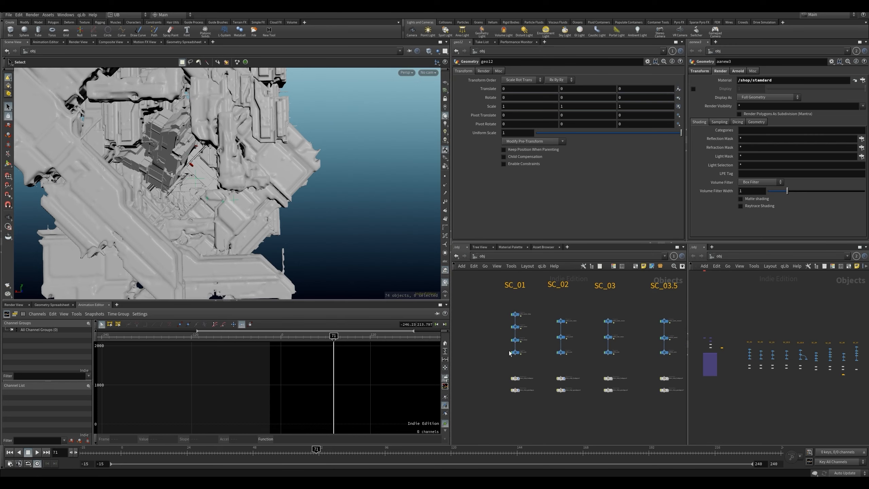
drag(515, 353, 353, 268)
scroll(504, 392, up, 4)
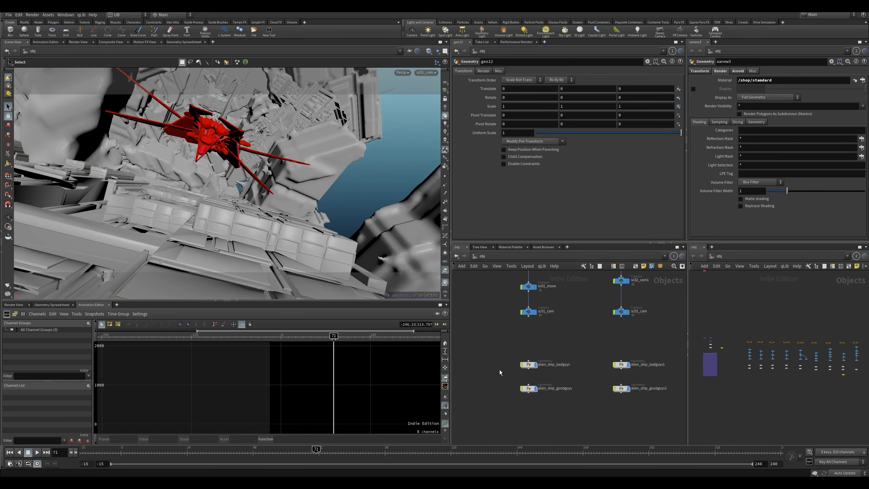
drag(214, 455, 112, 458)
key(Up)
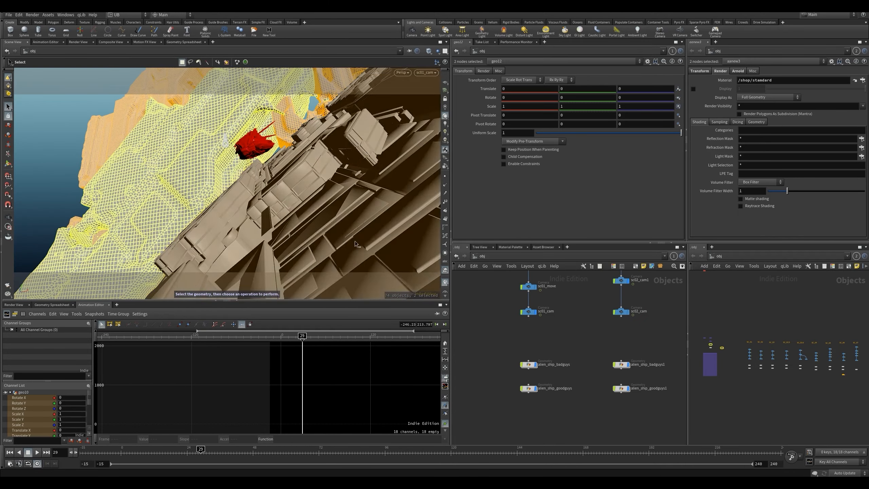
- Hide the geo12 geometry temporarily and play the SC_01 shot without it up to frame 102
middle_drag(523, 335, 663, 365)
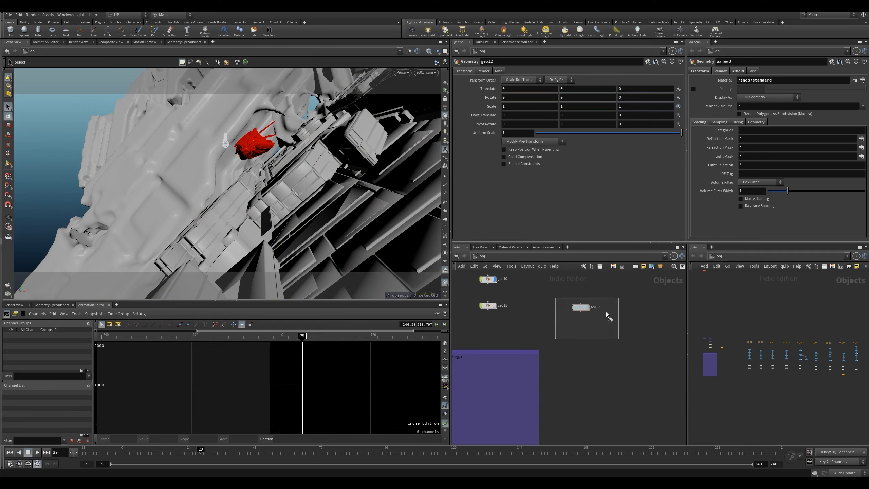
drag(569, 328, 557, 337)
drag(201, 451, 171, 463)
key(Up)
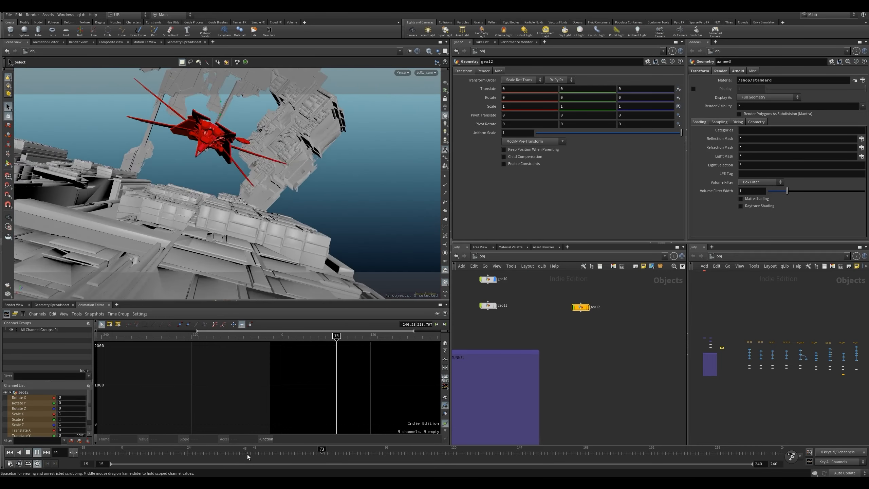
key(Down)
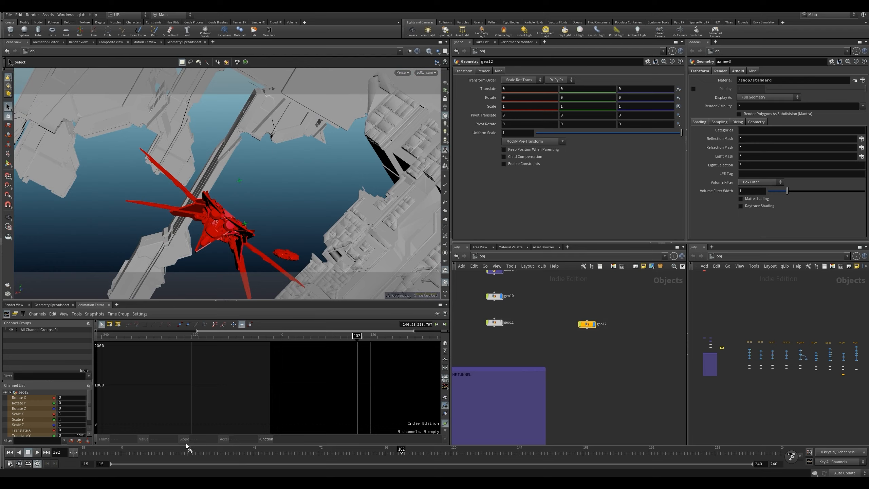
- Replay the start of the SC_01 shot from about frame 25 to 39 with the geo12 geometry displayed
click(189, 451)
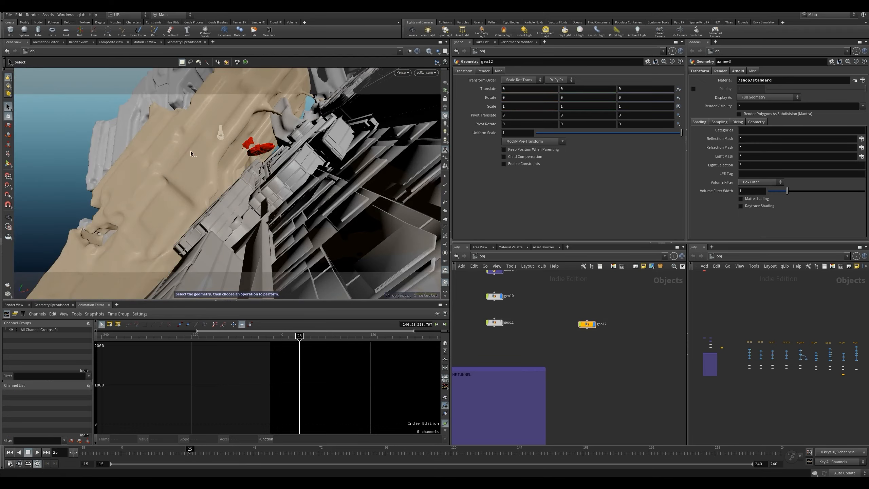
key(Up)
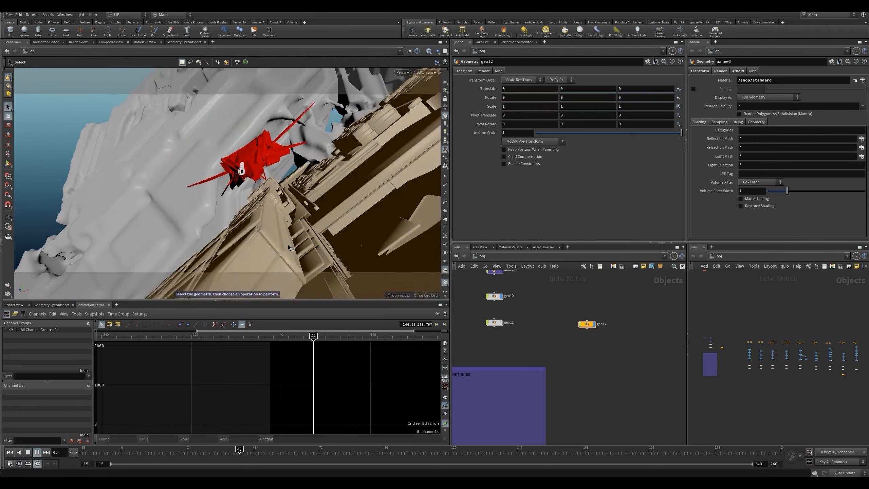
click(149, 453)
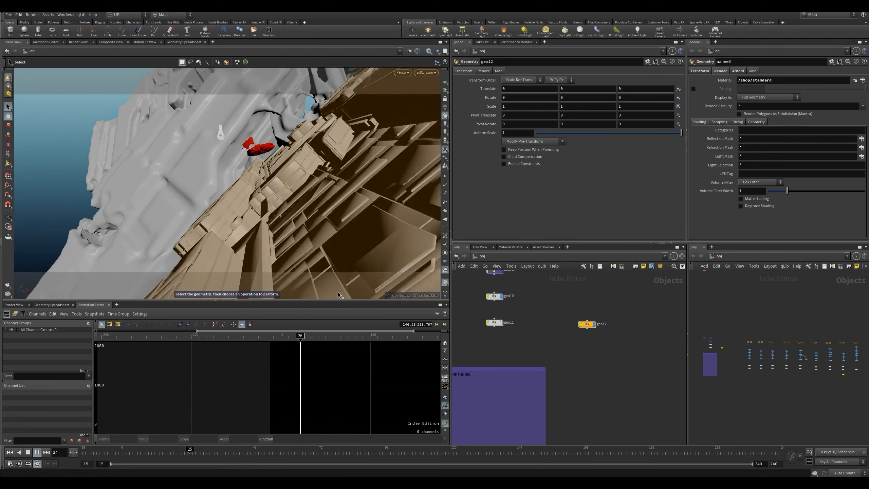
key(Up)
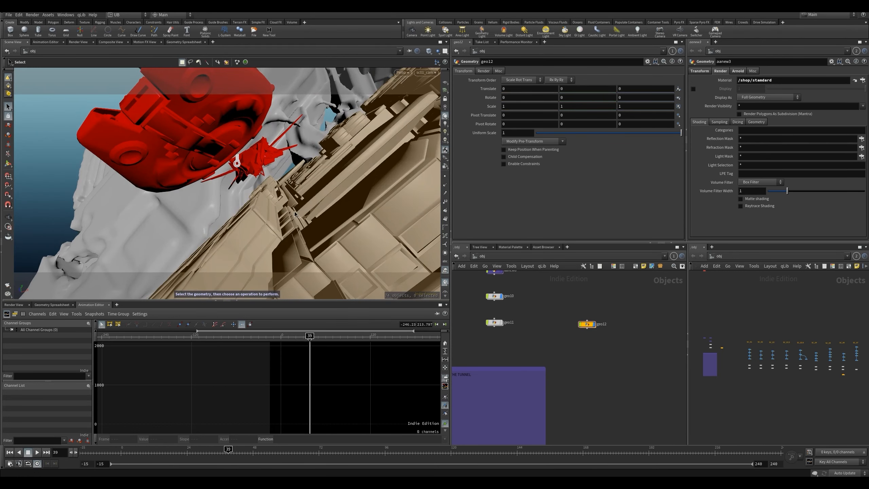
- Compare frames 39 and 40 of the SC_01 shot, pick the foreground alien_ship_goodguys ship and clear the selection
middle_drag(651, 311, 524, 314)
scroll(560, 320, down, 3)
middle_drag(614, 380, 506, 346)
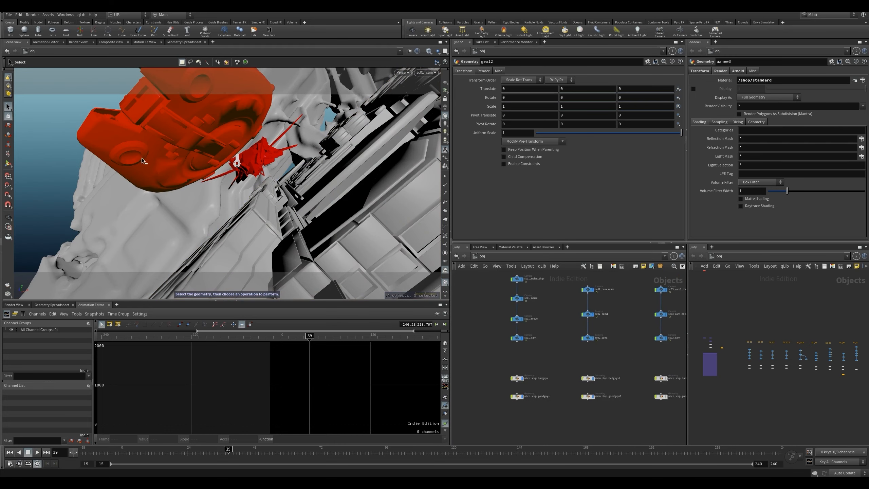
key(Right)
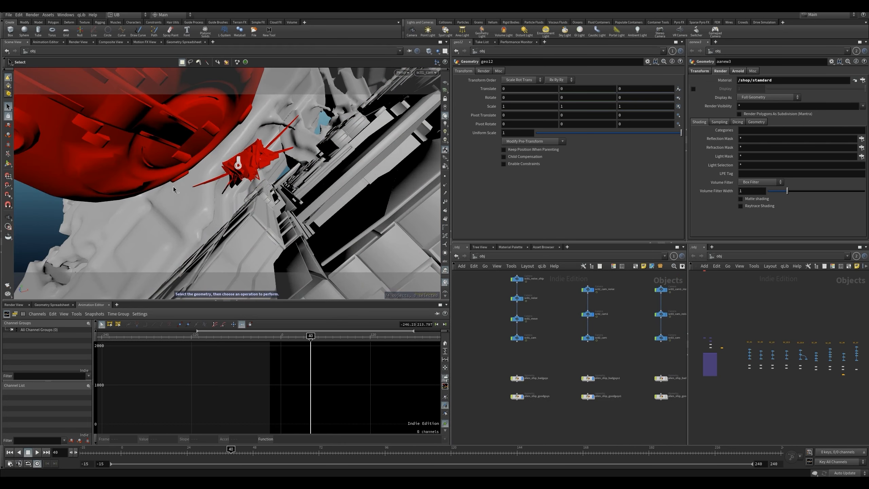
key(Left)
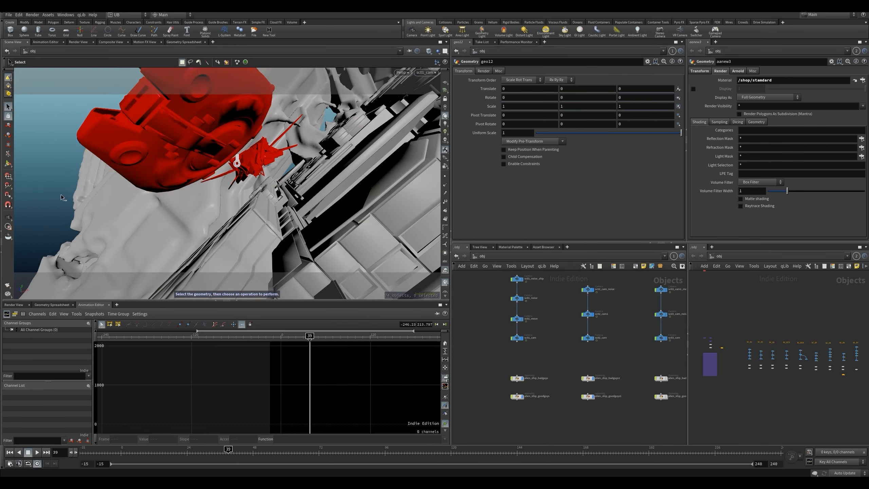
click(176, 171)
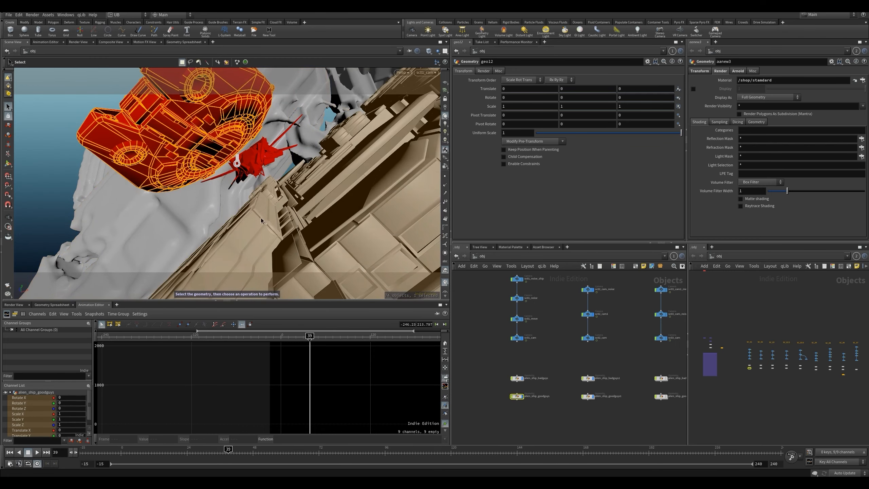
click(556, 354)
- Play the ship's approach in the SC_01 shot and scrub through its close pass around frame 59
key(Right)
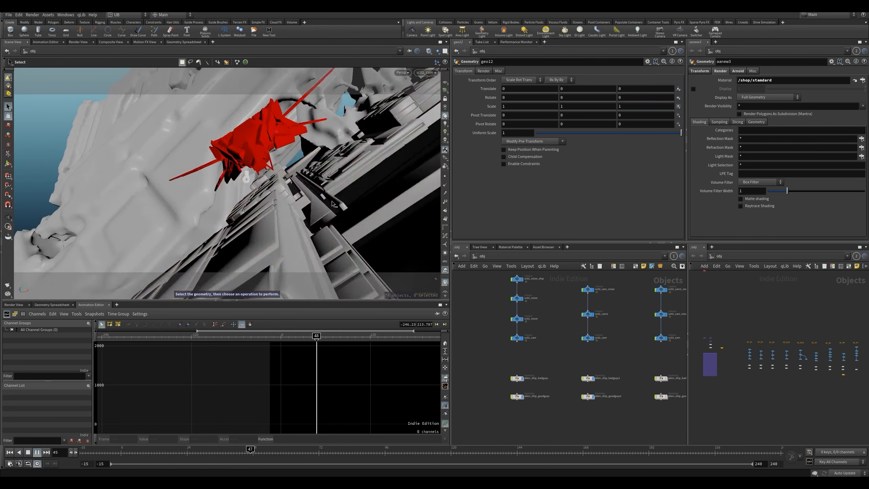
key(Up)
drag(219, 452, 192, 453)
drag(180, 455, 282, 448)
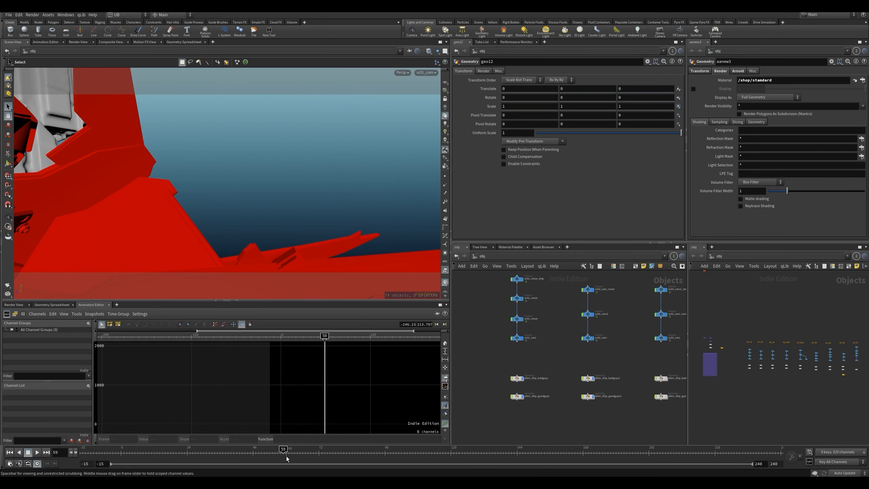
drag(281, 452, 271, 451)
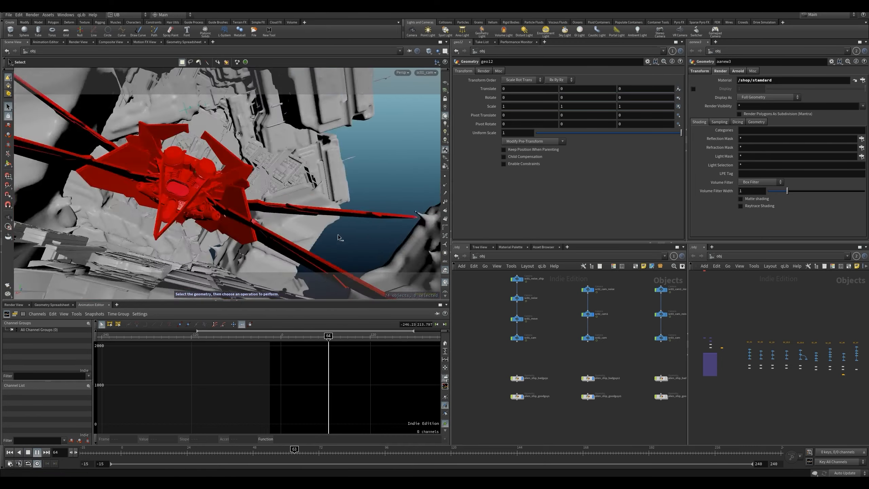
- Replay the SC_01 shot repeatedly from about frame 59 to review the camera's view of the pursuing red ship
click(286, 451)
key(Up)
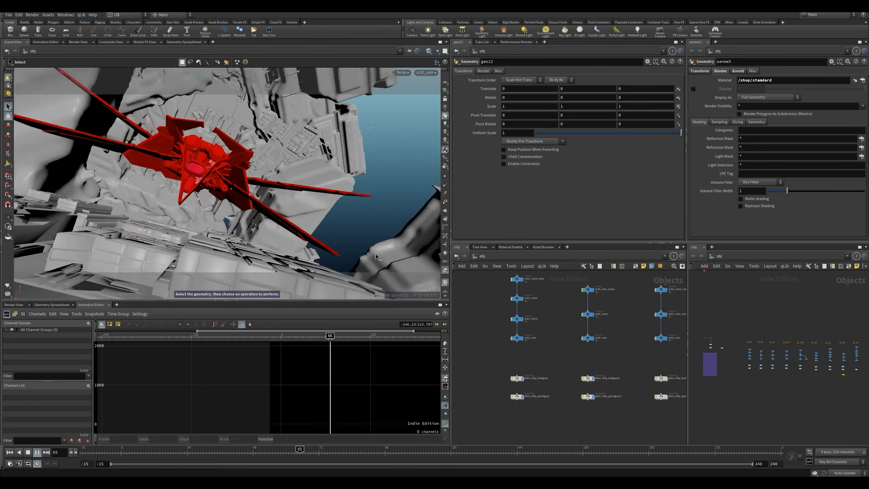
key(Up)
click(281, 451)
key(Up)
key(Up)
drag(297, 452, 310, 407)
- Go to frame 53, select sc01_cam and inspect its Translate curves in the animation editor
drag(287, 455, 267, 451)
click(517, 338)
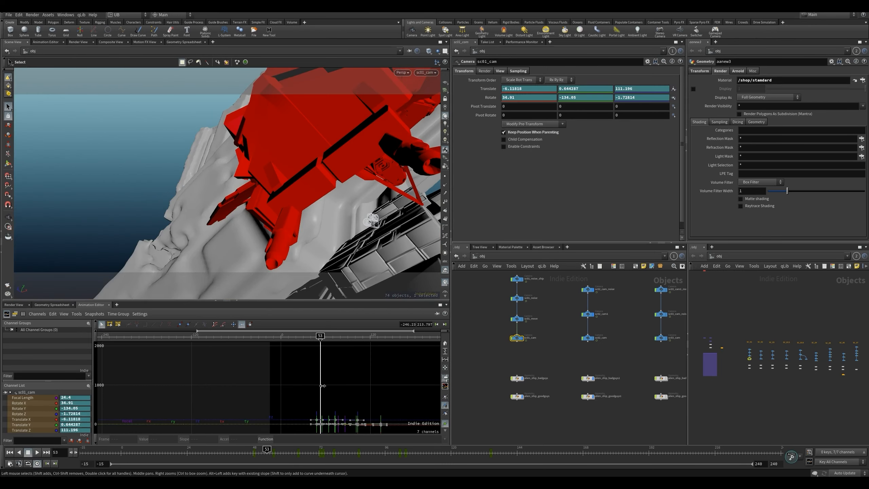
right_drag(349, 389, 354, 403)
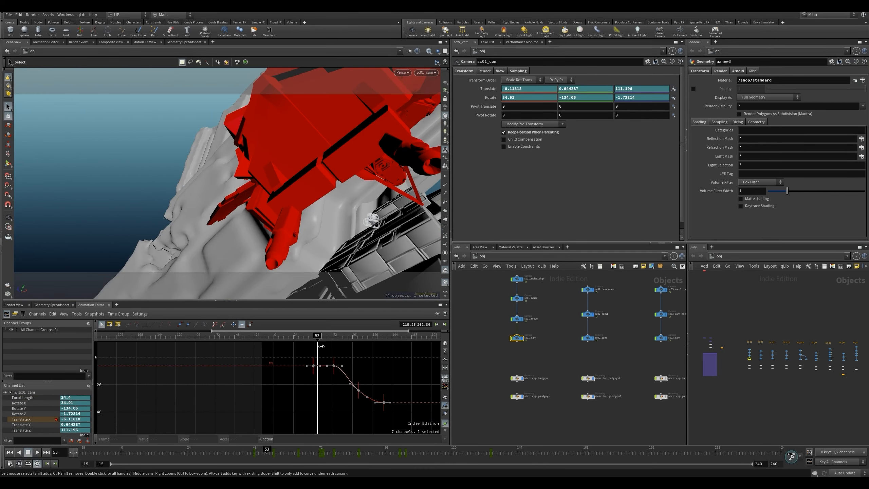
drag(331, 337, 334, 360)
key(ctrl+z)
right_drag(330, 375, 333, 403)
- Lower sc01_cam's Translate Z key at frame 74 to about 110.576, checking the framing at frame 61
mouse_move(335, 362)
mouse_down()
mouse_move(333, 393)
mouse_move(334, 363)
mouse_up()
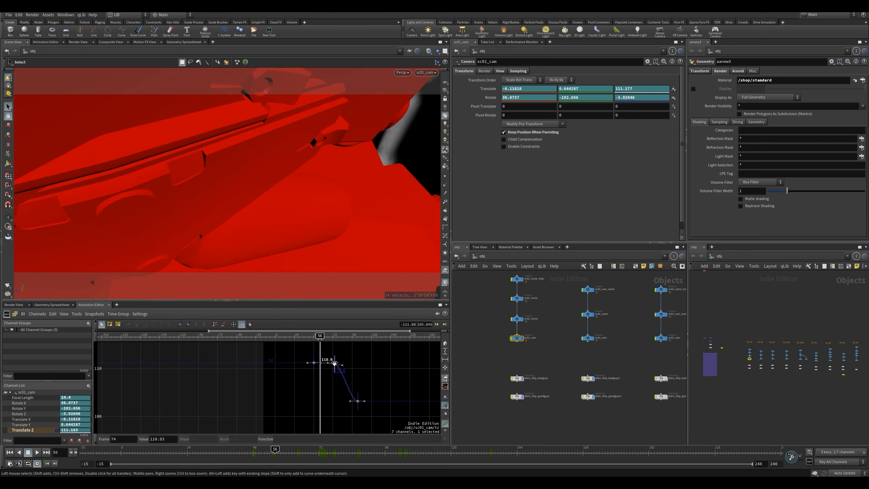
key(Right)
key(Right)
key(Right)
key(Right)
key(Right)
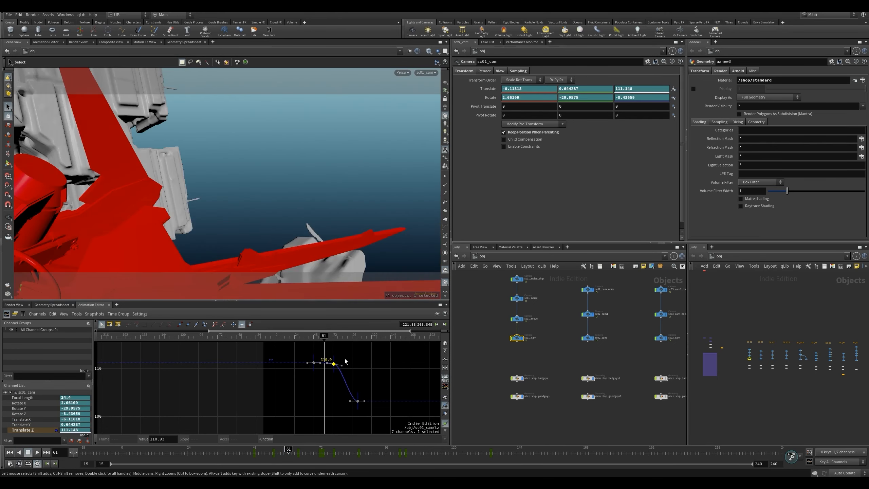
drag(334, 366, 338, 368)
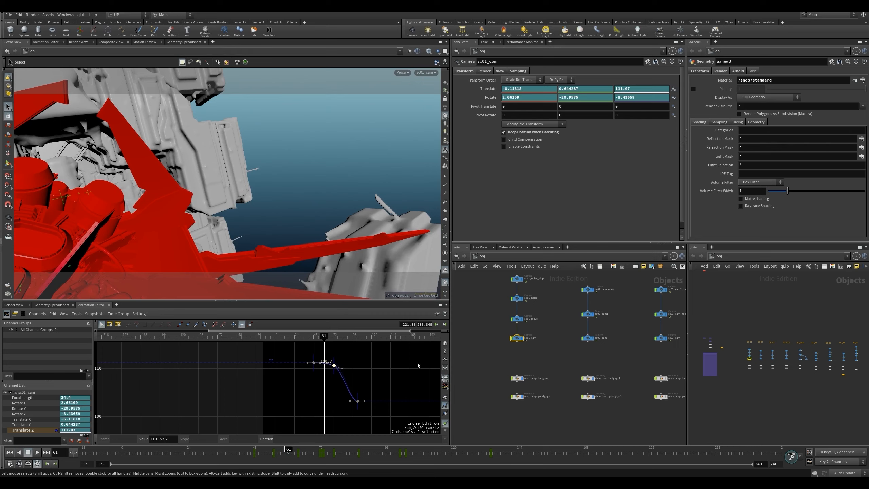
- Undo the last Translate Z key change, then try adjusting the peak Rotate X key and undo that as well
key(ctrl+z)
scroll(523, 356, up, 3)
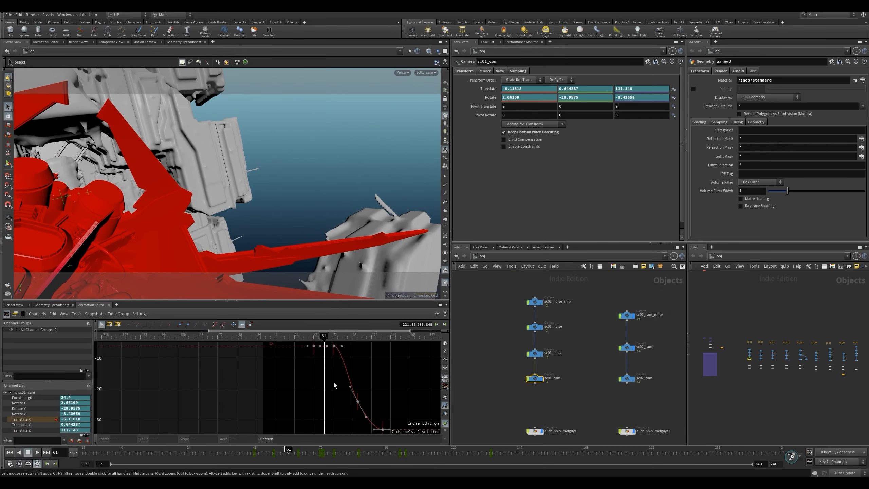
right_drag(334, 385, 355, 401)
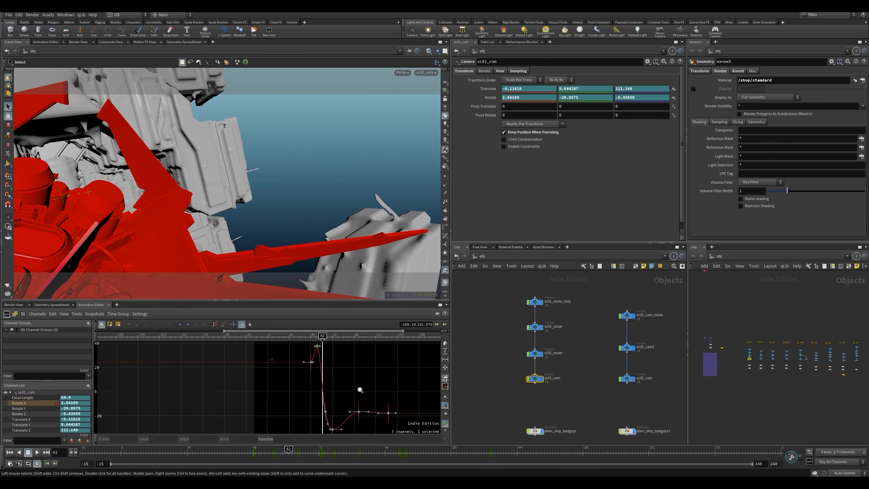
right_drag(338, 381, 371, 398)
key(ctrl+z)
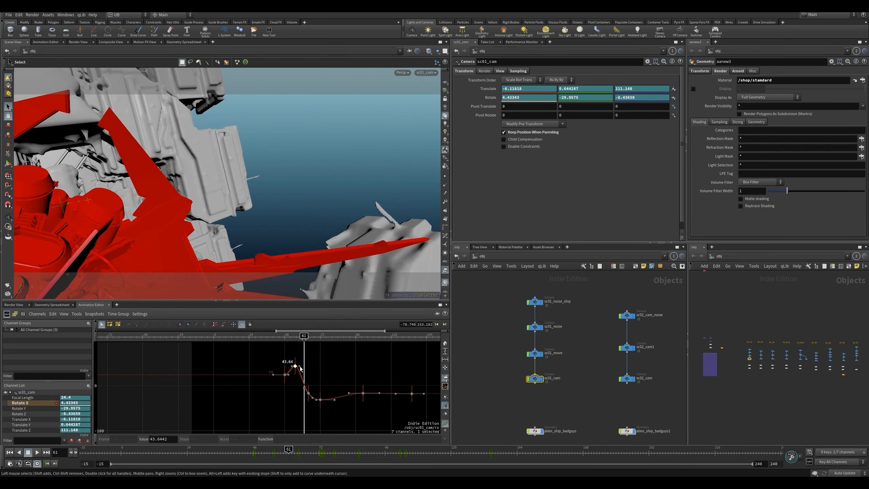
- Reshape sc01_cam's Rotate Y ramp, lowering its key at frame 64 to about -24.86 and placing the frame 55 key near -114.5
click(34, 409)
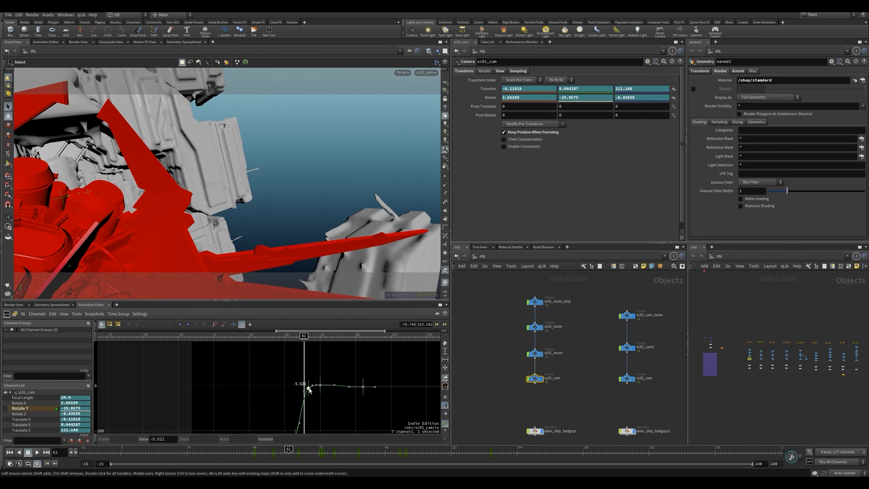
drag(309, 390, 303, 420)
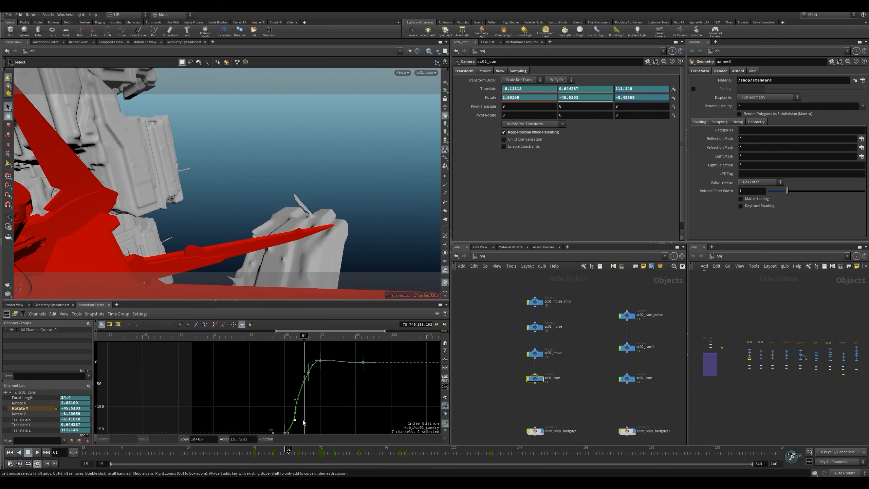
right_drag(332, 393, 328, 399)
drag(397, 348, 275, 422)
key(f)
right_drag(345, 391, 333, 415)
click(263, 414)
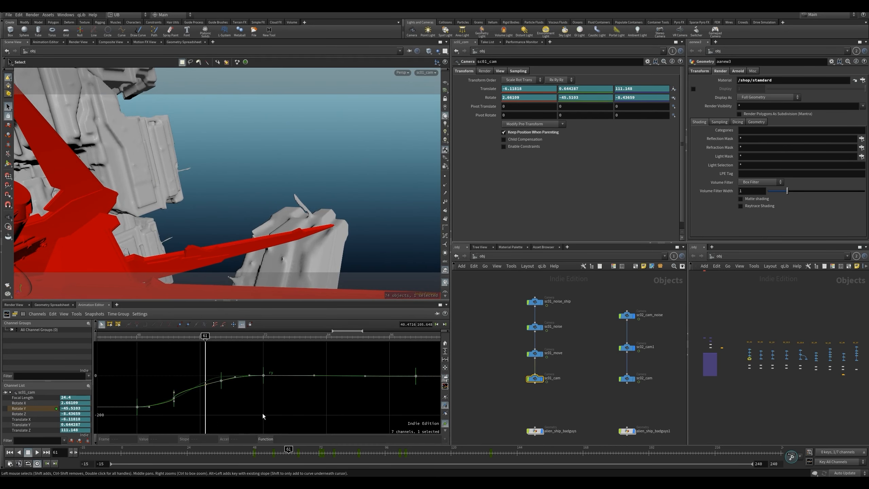
- Smooth the slope of the -114.5 Rotate Y key, move it to frame 57 and replay the camera turn
middle_drag(206, 406, 252, 401)
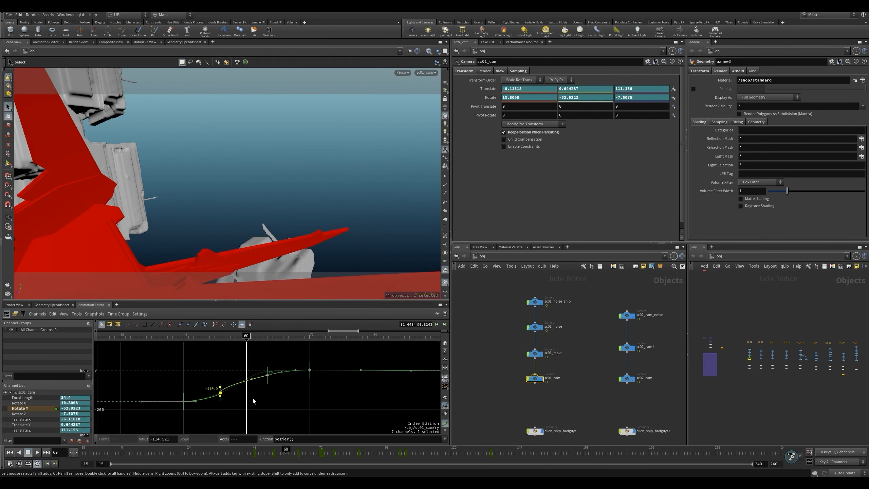
key(a)
drag(209, 410, 232, 400)
mouse_move(239, 340)
mouse_down()
mouse_move(227, 339)
mouse_move(263, 337)
mouse_move(161, 340)
mouse_up()
key(Up)
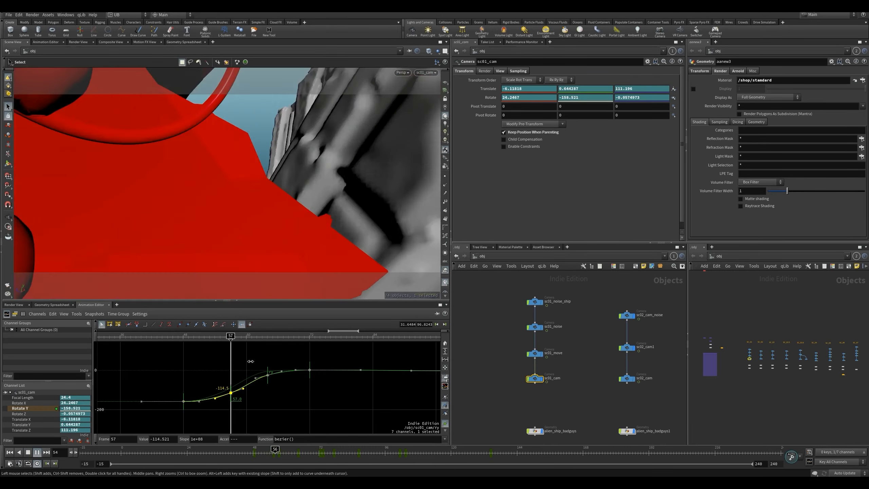
key(Up)
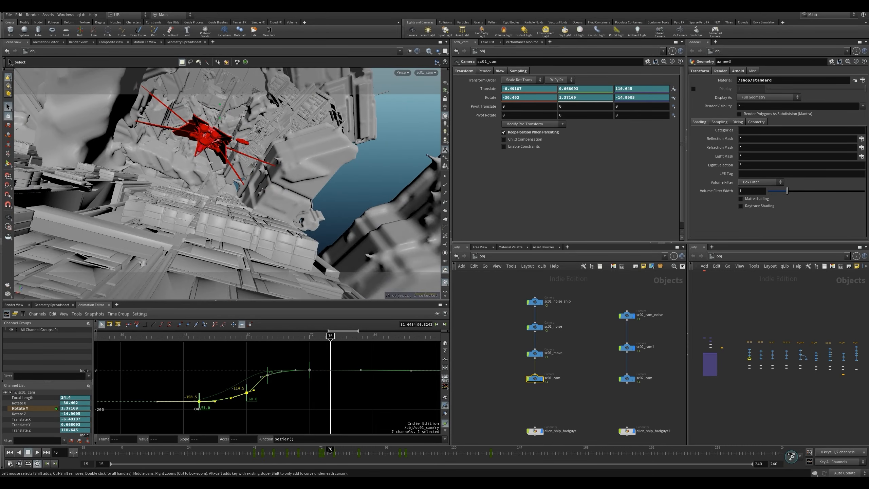
- Shift the first two Rotate Y ramp keys to about frames 50 and 59 and replay the shot
drag(198, 409, 192, 408)
click(232, 365)
drag(222, 339, 162, 340)
key(Up)
key(Up)
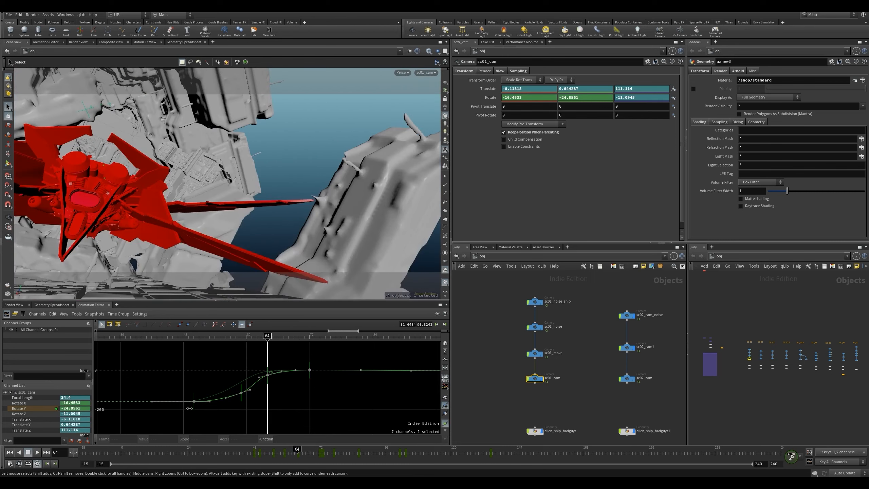
- Move the Rotate Y ramp's starting key to frame 53 and check the framing at frame 54
drag(208, 407, 213, 407)
click(215, 356)
drag(198, 339, 231, 339)
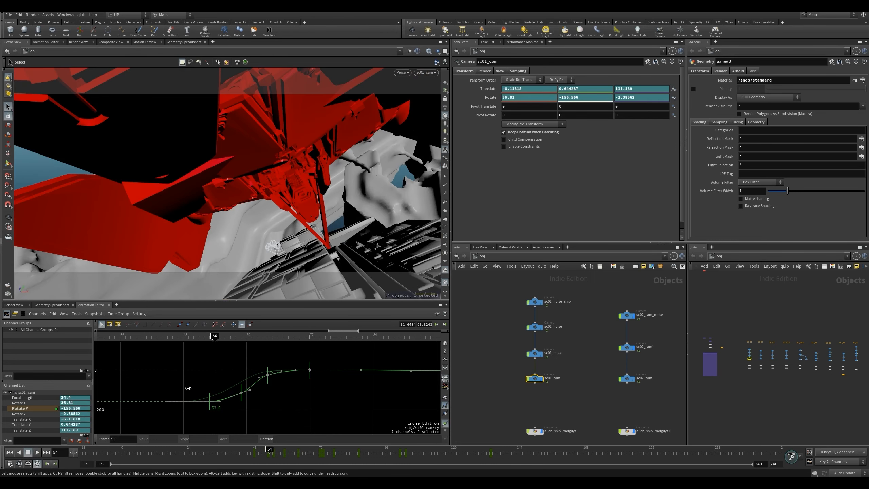
- Shift sc01_cam's early Rotate X keys to about frames 51 and 57, and the first Rotate Z key to about frame 51
click(31, 403)
drag(242, 351, 201, 386)
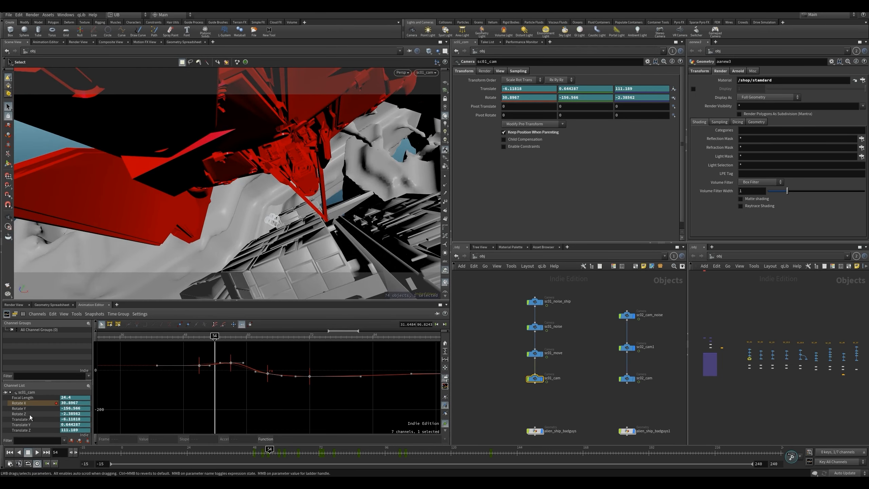
drag(197, 378, 201, 378)
click(210, 358)
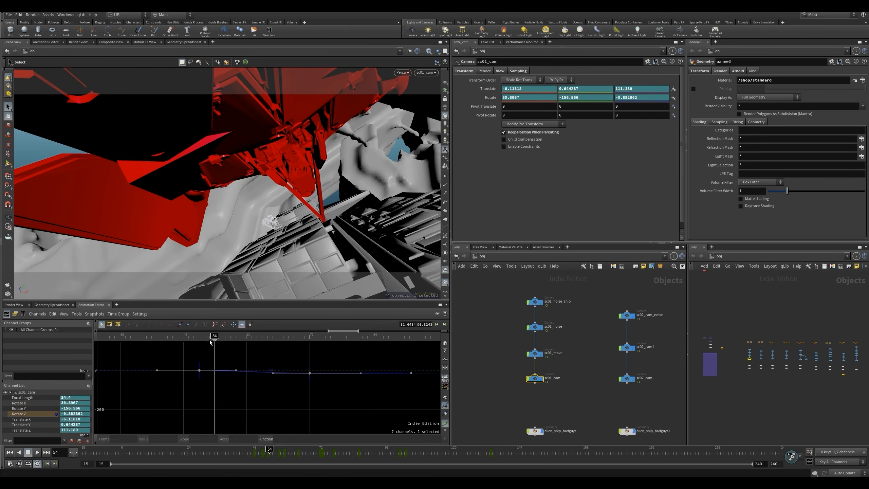
- Replay the shot, examine the Rotate Z curve and scrub the camera view to frame 59
drag(214, 339, 161, 339)
key(Up)
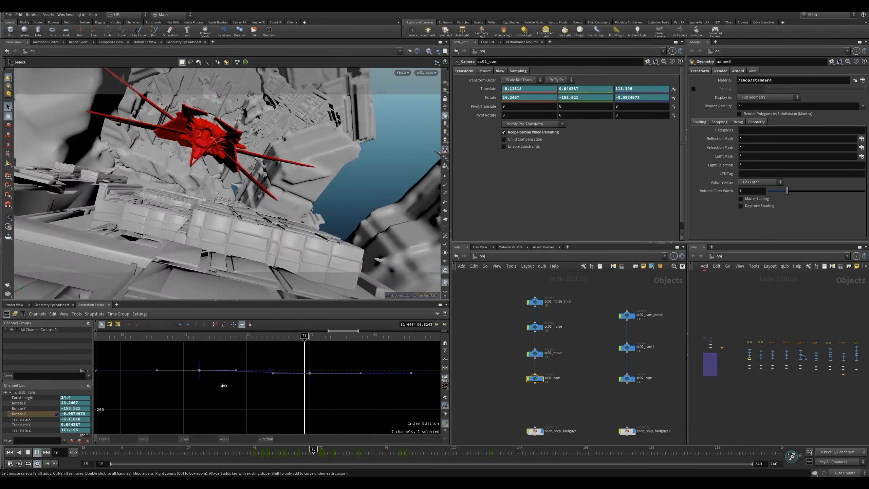
key(Up)
right_drag(269, 390, 256, 407)
middle_drag(256, 407, 292, 402)
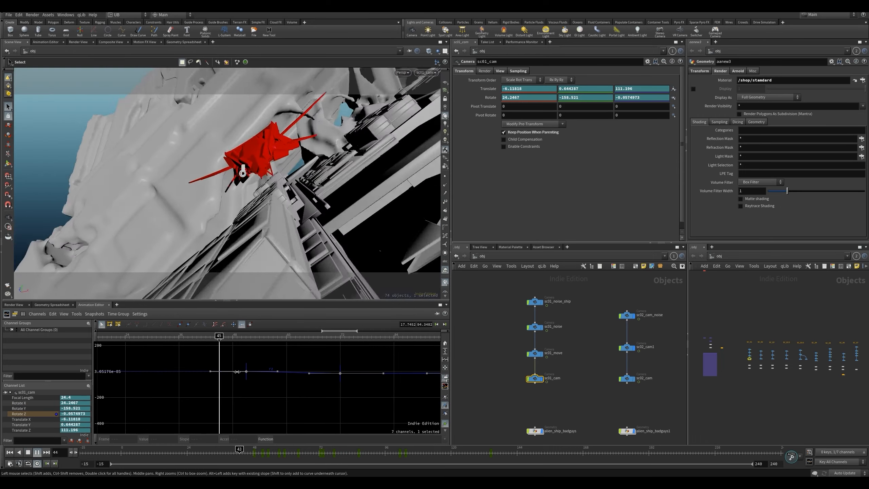
right_drag(264, 388, 266, 423)
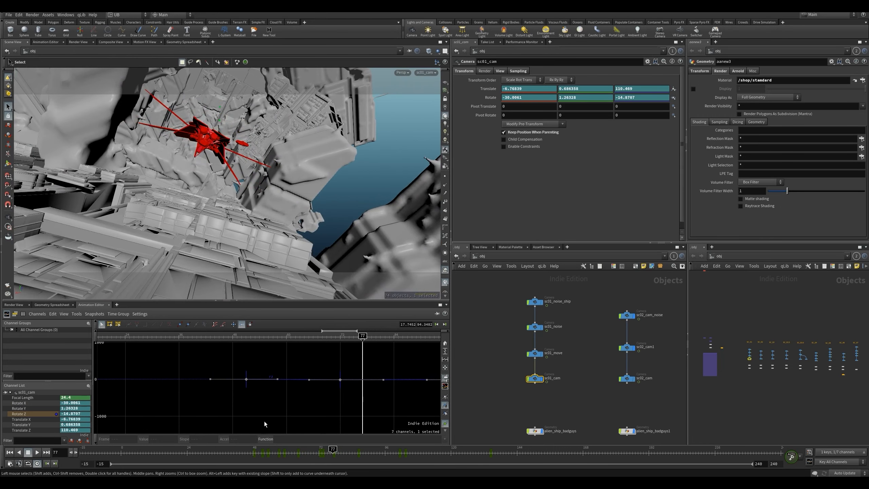
right_drag(301, 374, 324, 355)
key(v)
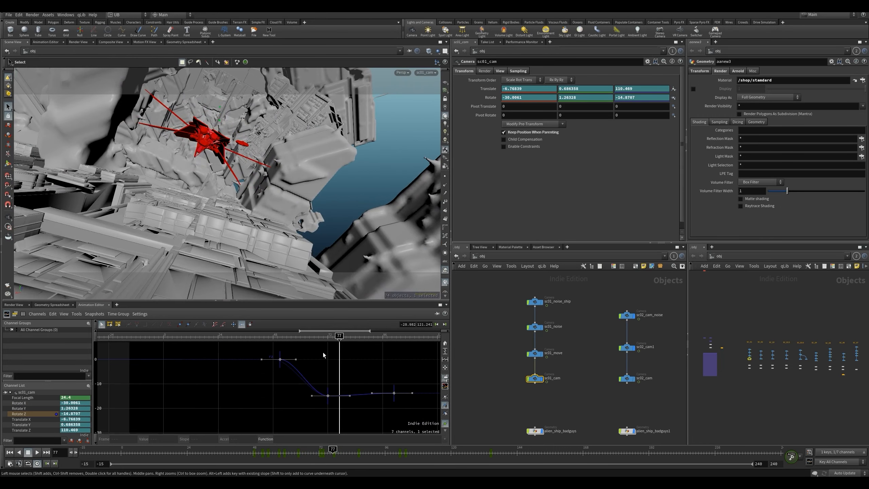
drag(269, 337, 300, 339)
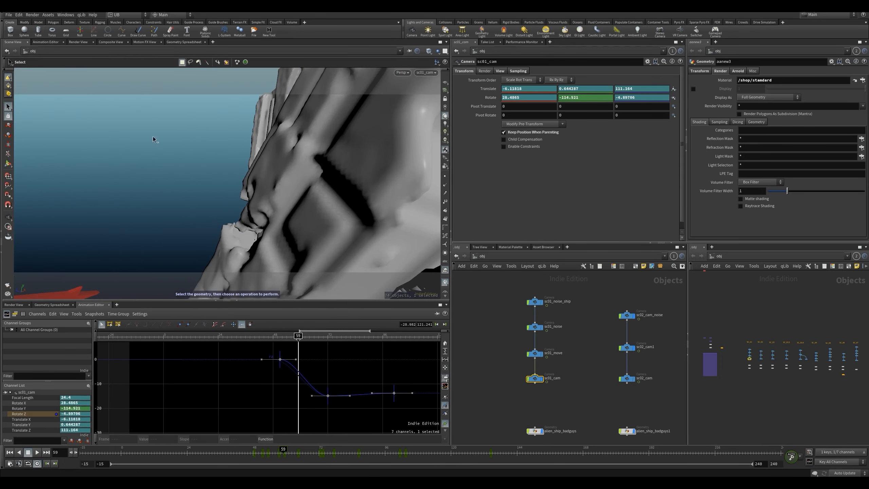
- Retime the Rotate Y ramp earlier, moving its starting key to about frame 48 and its middle key to frame 56
middle_drag(273, 410, 237, 392)
right_drag(282, 386, 306, 417)
middle_drag(307, 417, 302, 396)
right_drag(302, 395, 307, 420)
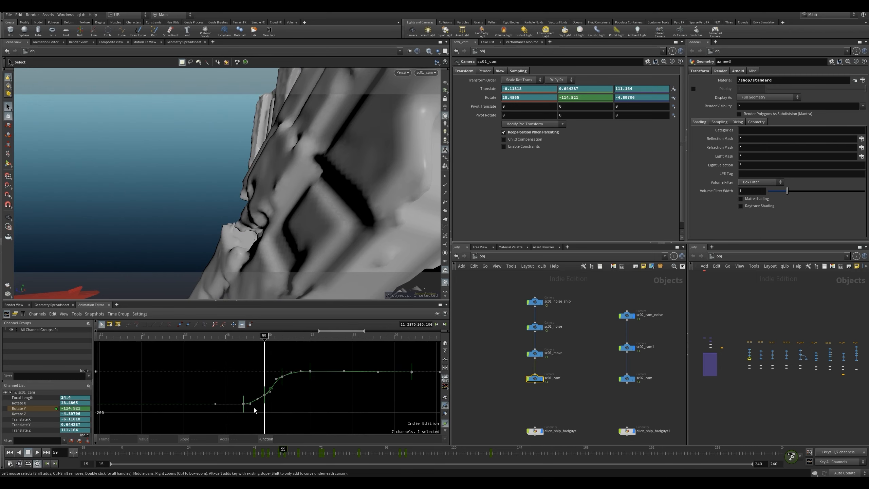
drag(266, 400, 255, 404)
drag(237, 337, 278, 338)
click(263, 338)
- Replay the retimed camera turn from about frame 48 and check the framing at frame 60
key(Up)
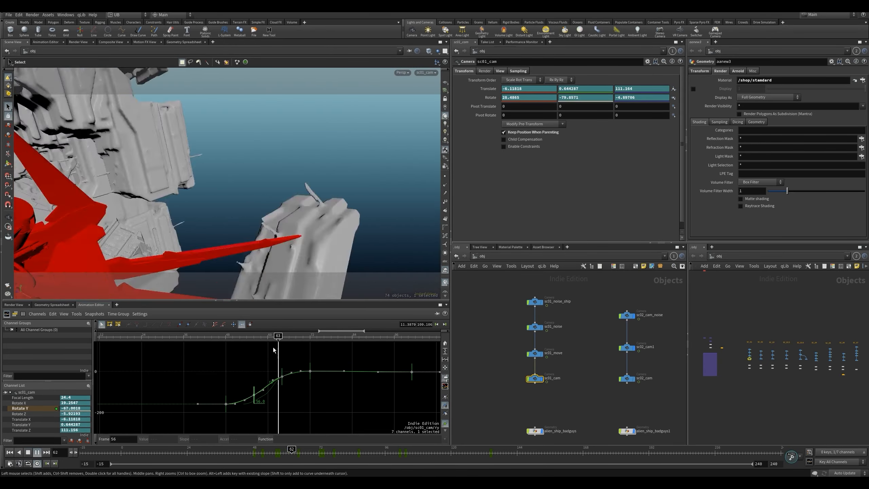
click(224, 337)
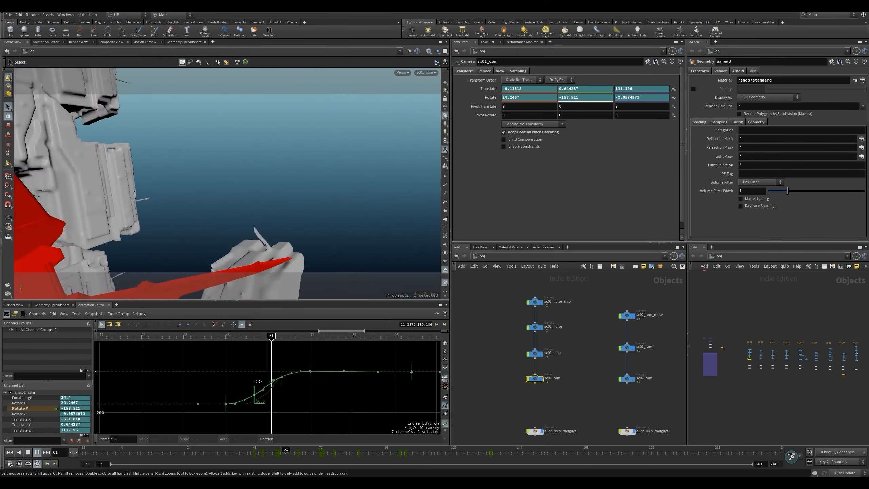
drag(259, 337, 268, 336)
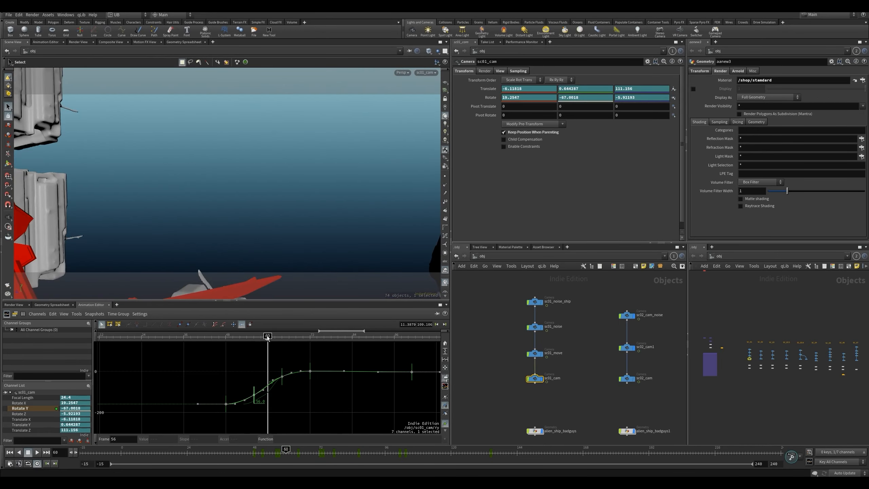
key(Up)
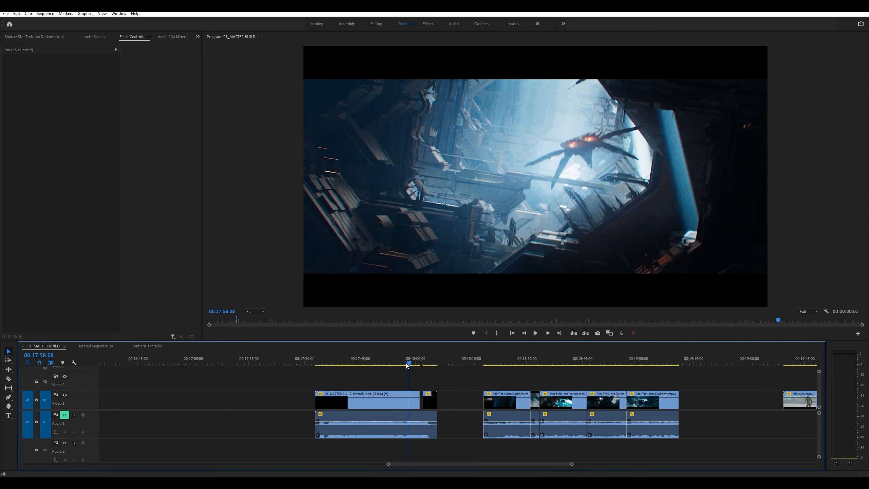
- Switch to Premiere Pro, play the rendered chase clip from near its start and step back frame by frame around 00:17:39:05
drag(406, 366, 331, 371)
key(space)
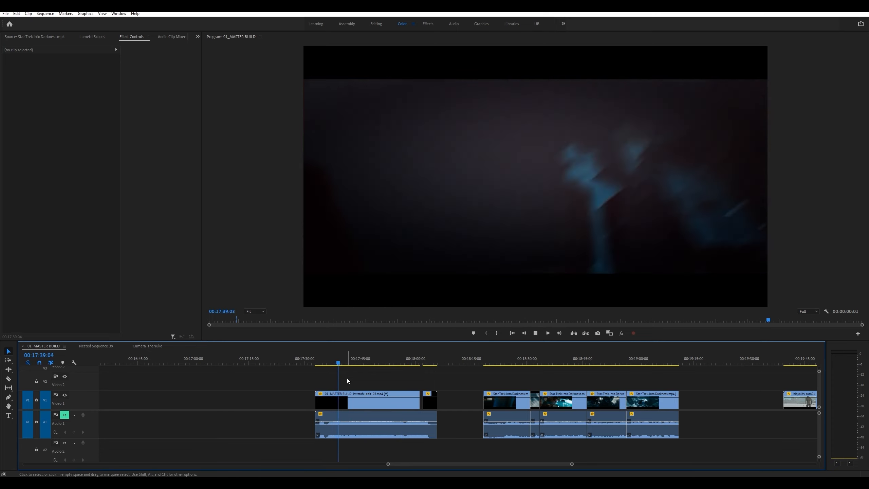
key(Left)
key(Left)
key(Left)
key(Left)
key(Left)
key(Left)
key(Left)
key(Left)
key(Left)
key(Left)
key(Left)
key(Left)
key(Left)
key(Left)
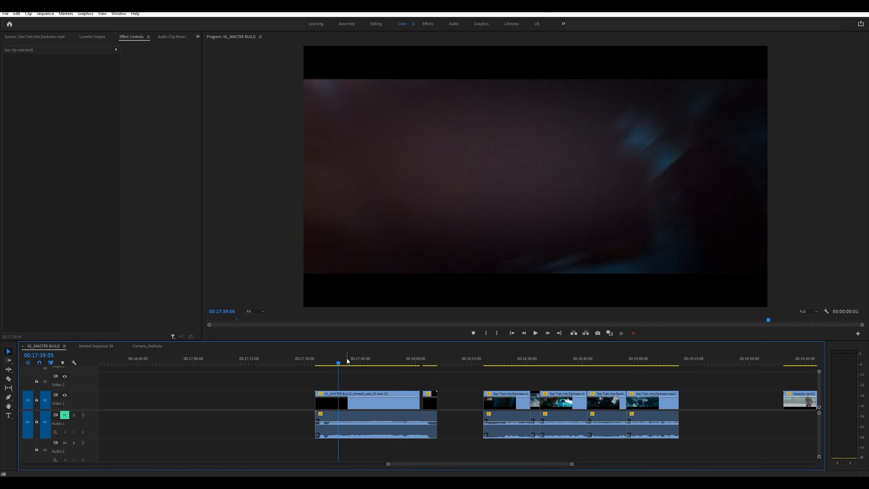
- Step back and forth through the ship's close pass frame by frame, reaching 00:17:39:12
key(Right)
key(Right)
key(Right)
key(Right)
key(Right)
key(Right)
key(Left)
key(Left)
key(Left)
key(Right)
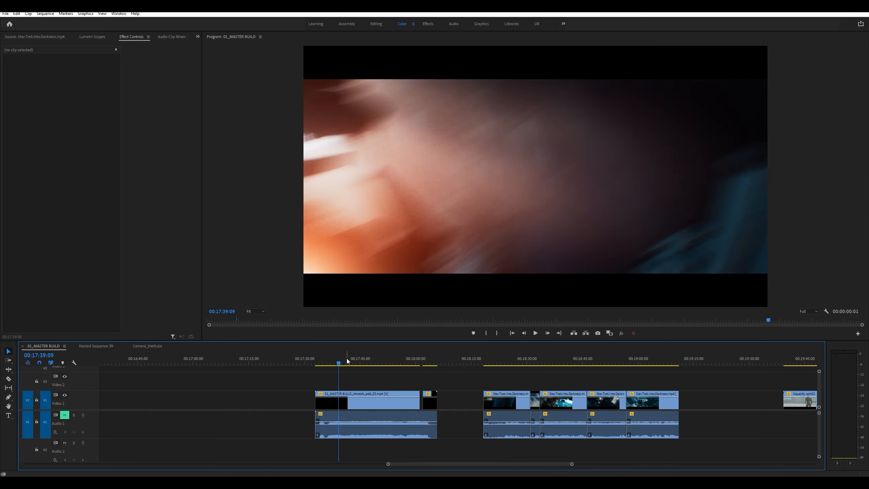
key(Left)
key(Left)
key(Left)
key(Right)
key(Right)
key(Right)
key(Right)
key(Right)
key(Right)
key(Right)
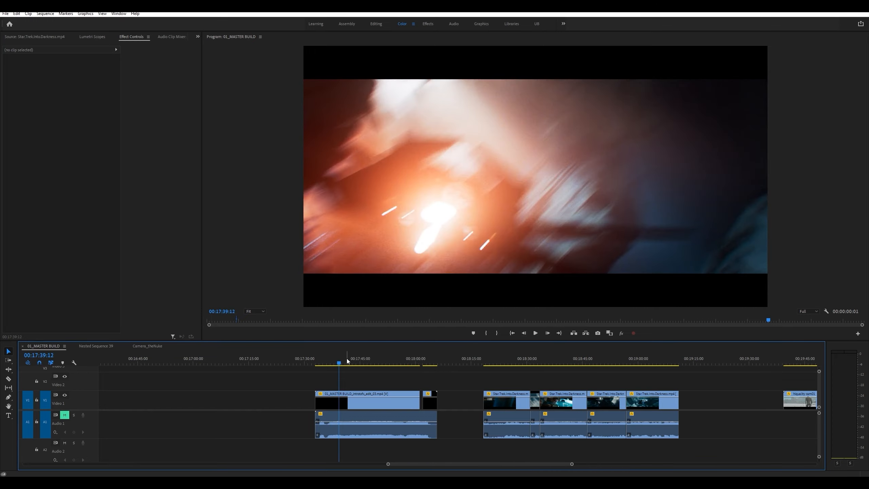
- Replay the rendered shot from about 00:17:36:23, pausing at 00:17:41:03 to examine the ships
click(329, 363)
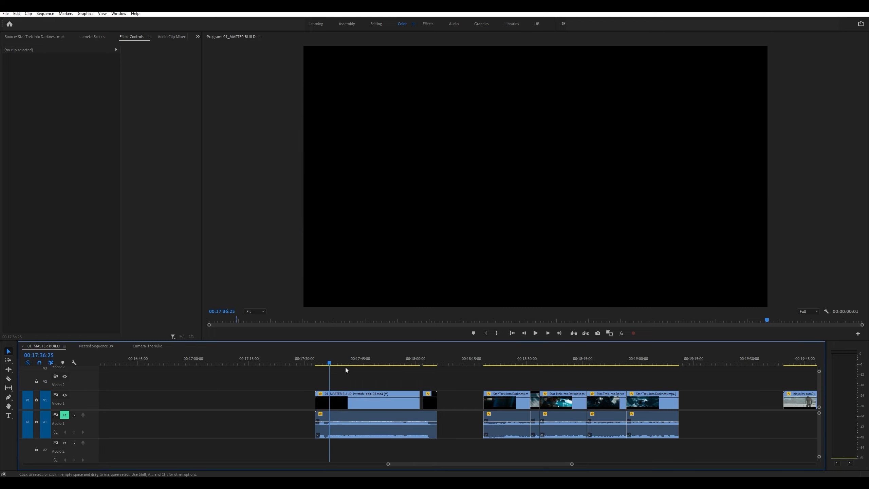
key(space)
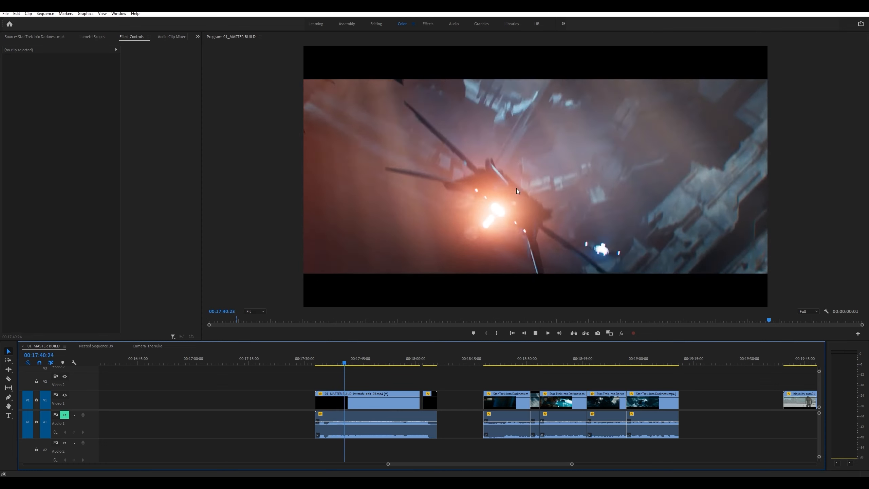
key(space)
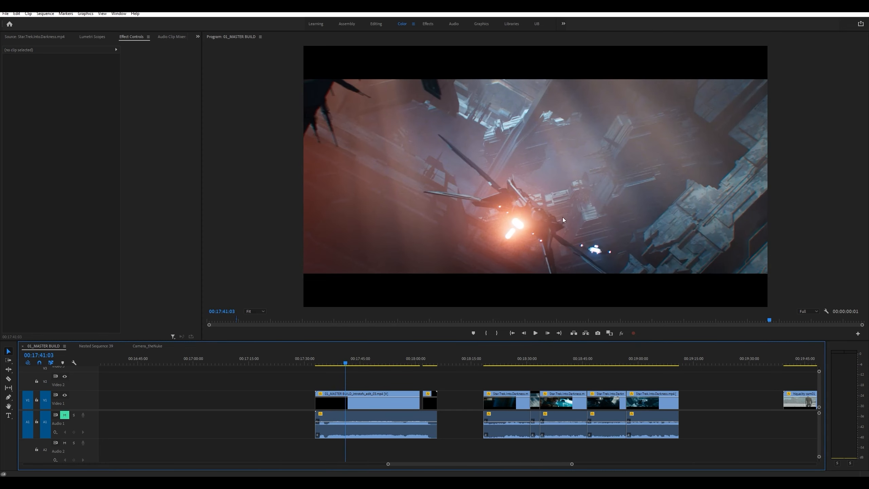
key(space)
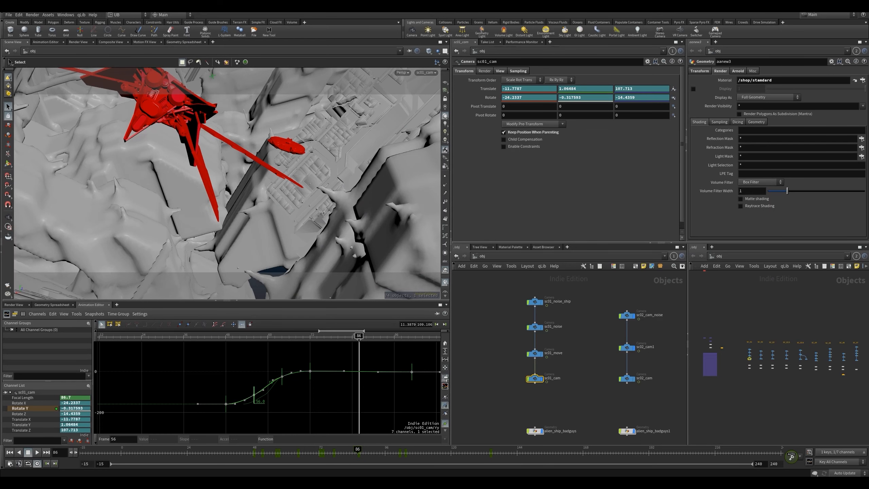
- Switch back to Houdini and select the sc01_noise_ship node in the SC_01 camera chain to inspect its Rotate parameters
middle_drag(505, 362, 494, 365)
scroll(503, 380, up, 3)
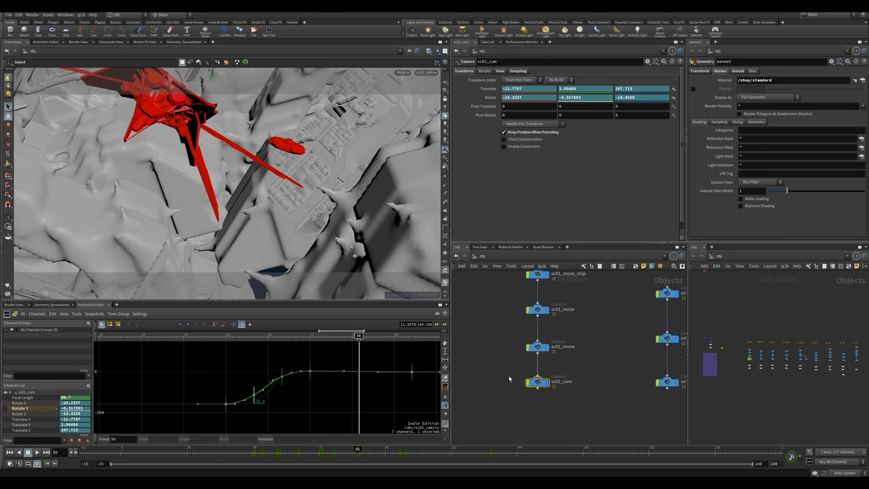
scroll(508, 378, down, 4)
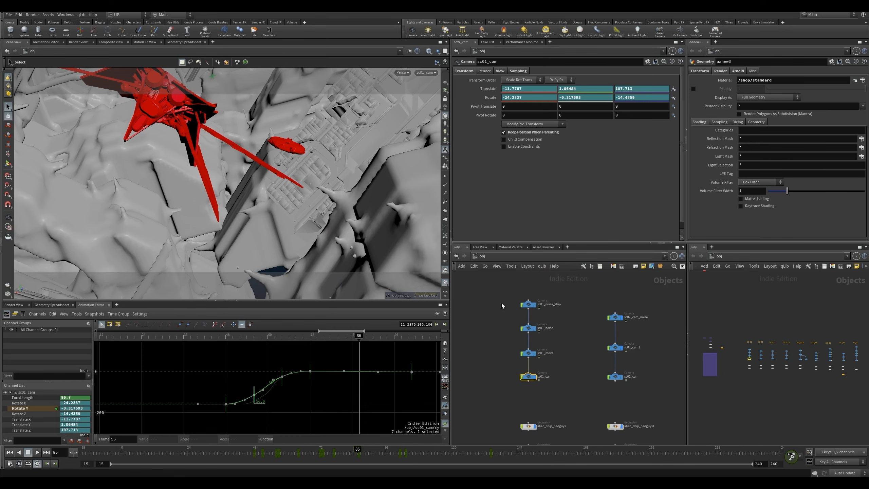
click(528, 304)
middle_drag(508, 322, 510, 339)
scroll(501, 343, down, 4)
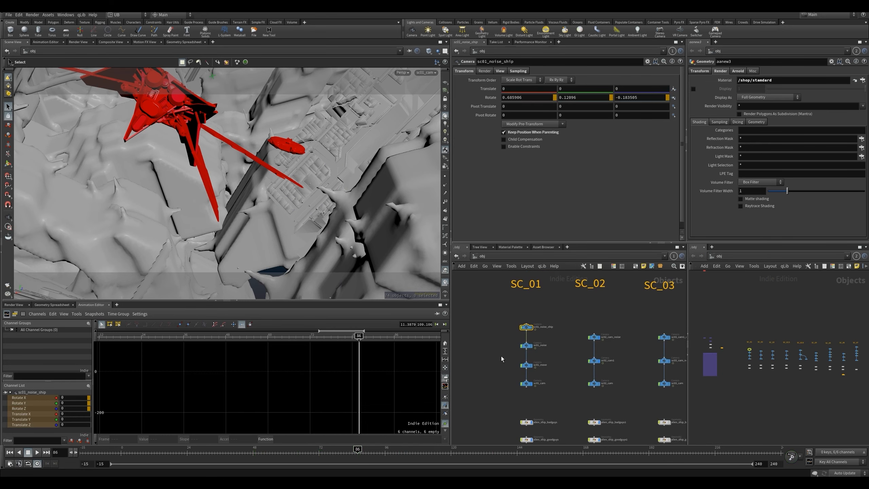
scroll(499, 325, up, 3)
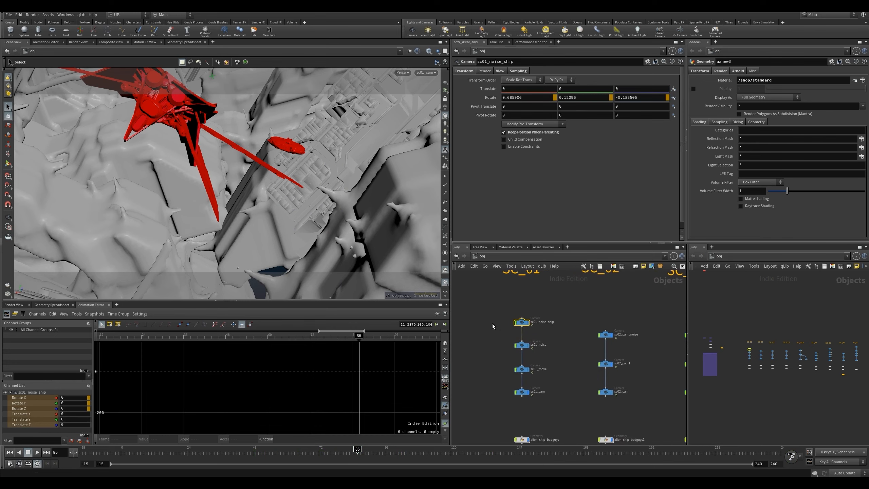
- Select the sc01_move node in the SC_01 camera chain and examine its Translate curves
scroll(499, 333, up, 1)
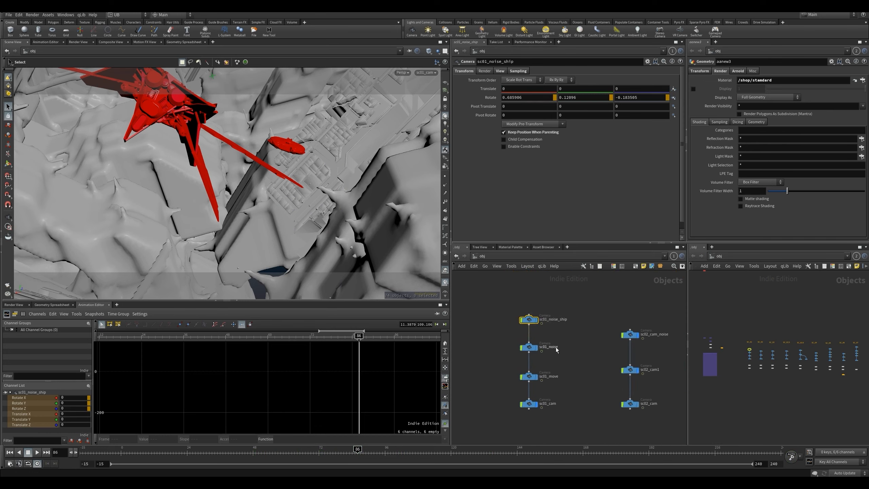
scroll(501, 346, up, 2)
drag(508, 369, 566, 398)
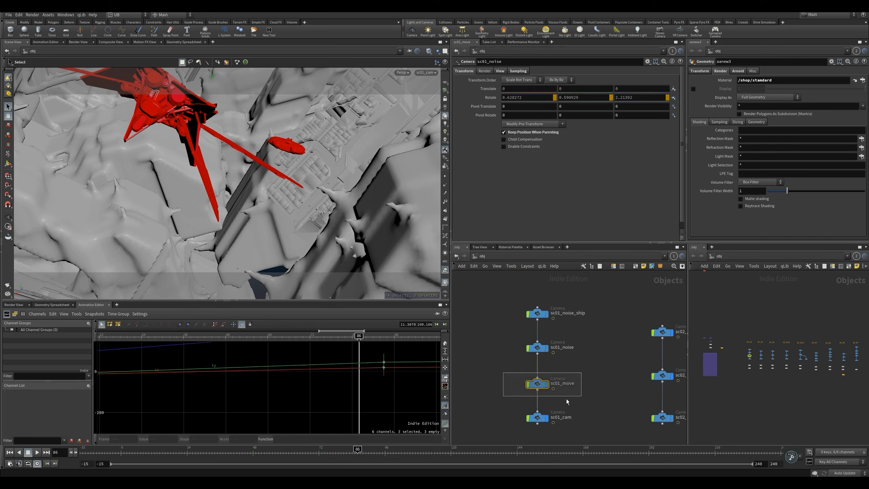
middle_drag(294, 390, 323, 425)
right_drag(324, 424, 194, 436)
middle_drag(512, 398, 521, 374)
key(h)
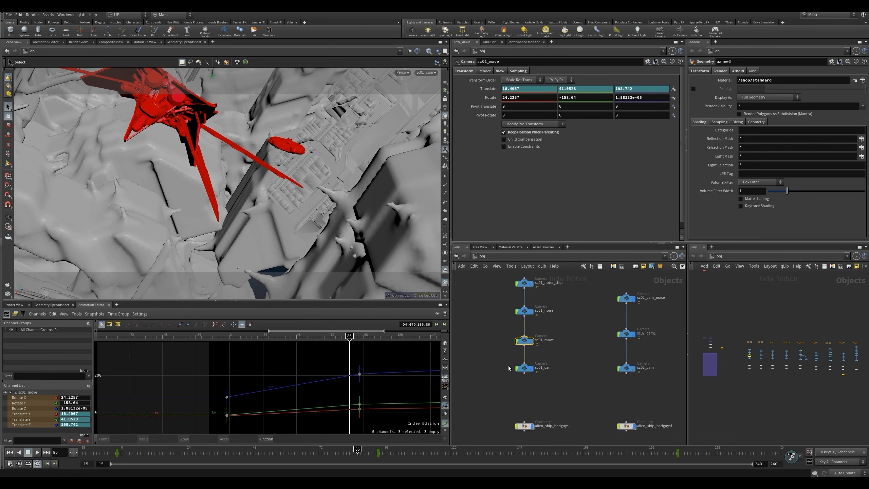
middle_drag(567, 311, 564, 338)
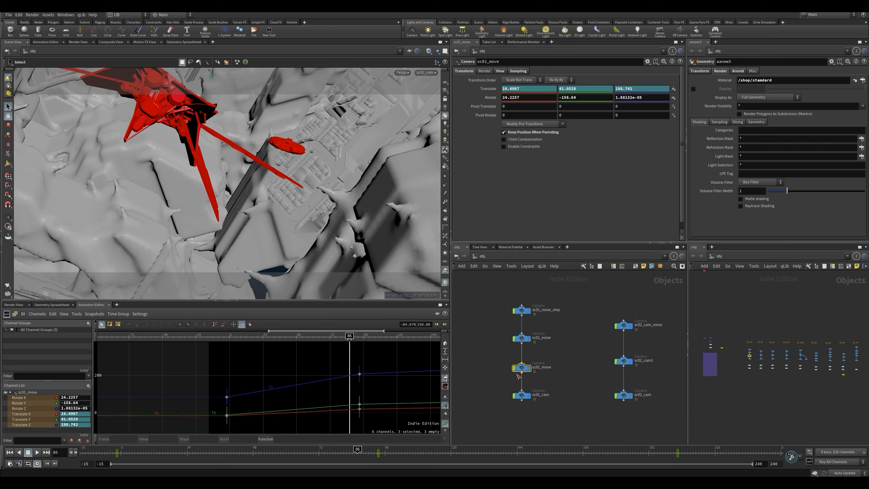
- Play back the chase shot to check the sc01_move camera travel through the ship's close pass
drag(288, 338, 250, 339)
key(Up)
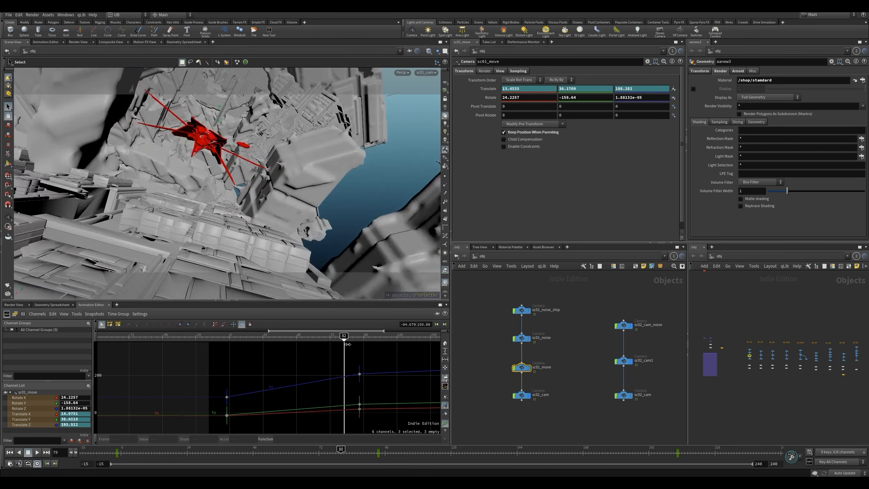
key(Up)
- Select the sc01_cam node, show its View parameters and isolate the Focal Length curve
click(521, 395)
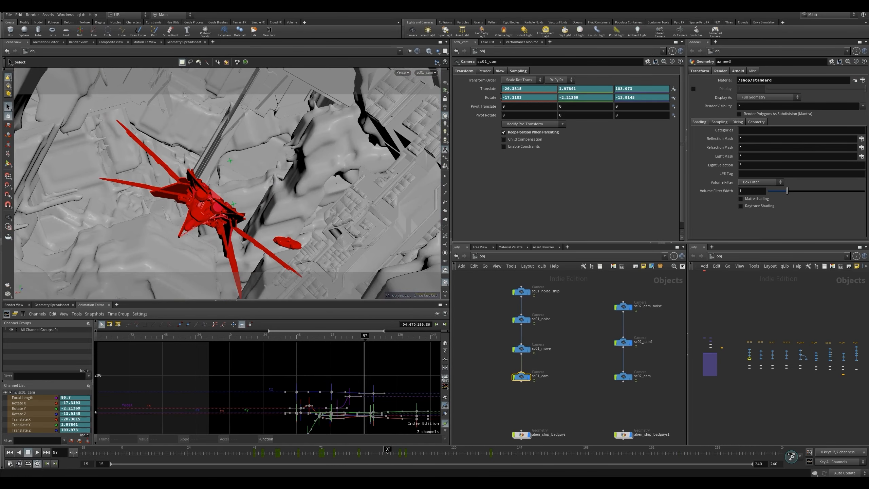
click(499, 71)
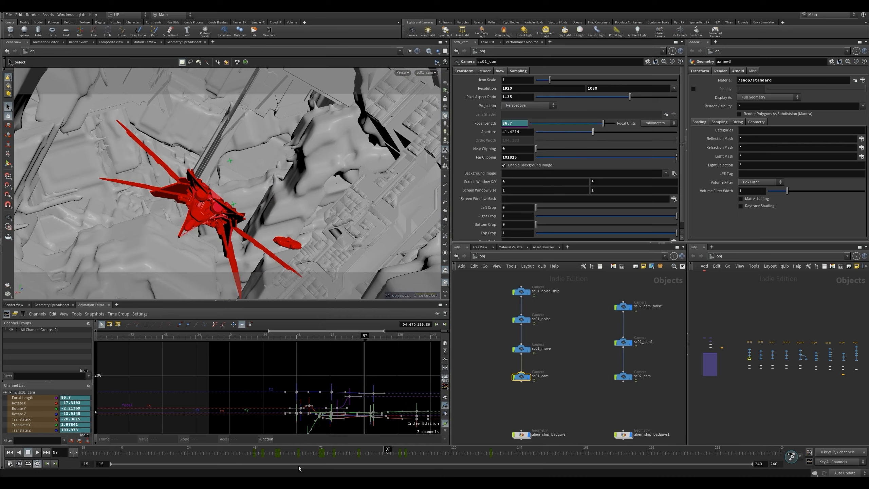
click(26, 397)
key(f)
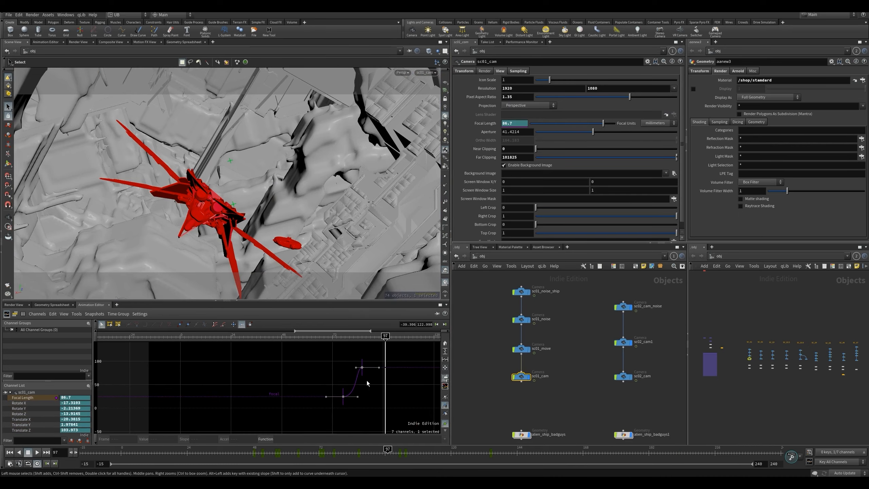
- Replay the shot around the Focal Length zoom to examine how the framing changes
mouse_move(329, 338)
mouse_down()
mouse_move(380, 339)
mouse_move(311, 339)
mouse_up()
key(Up)
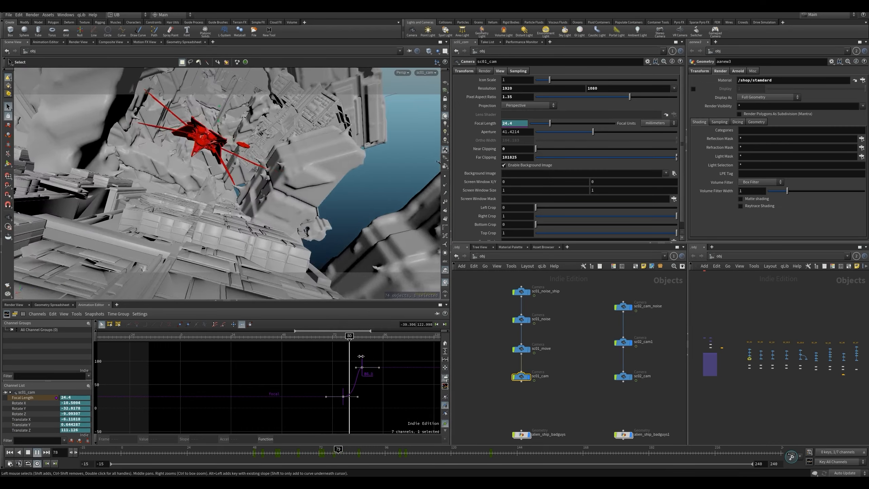
key(Up)
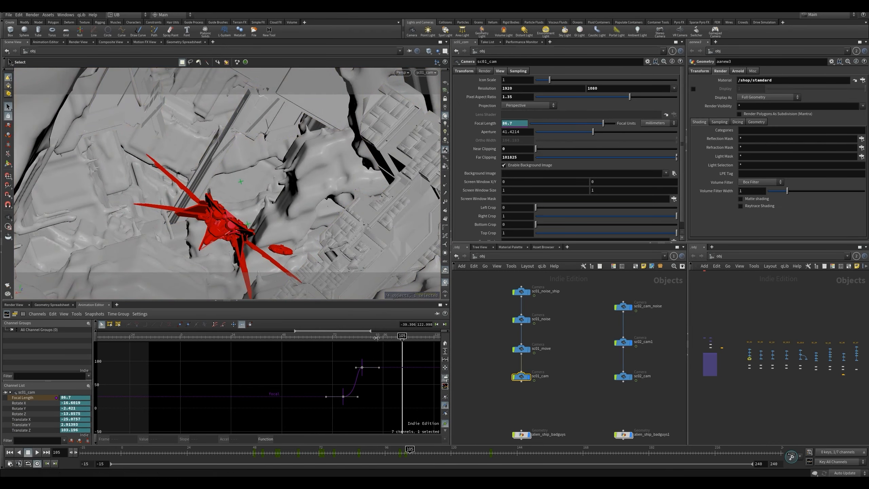
drag(376, 338, 367, 367)
key(Up)
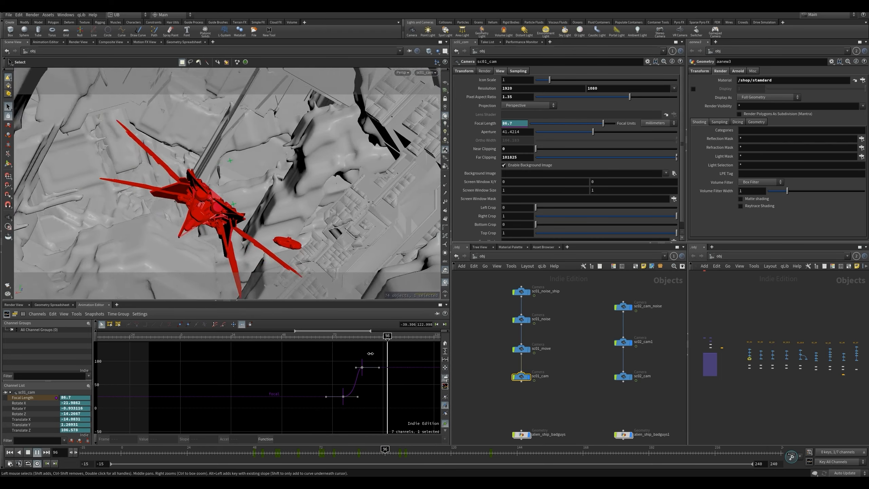
key(Up)
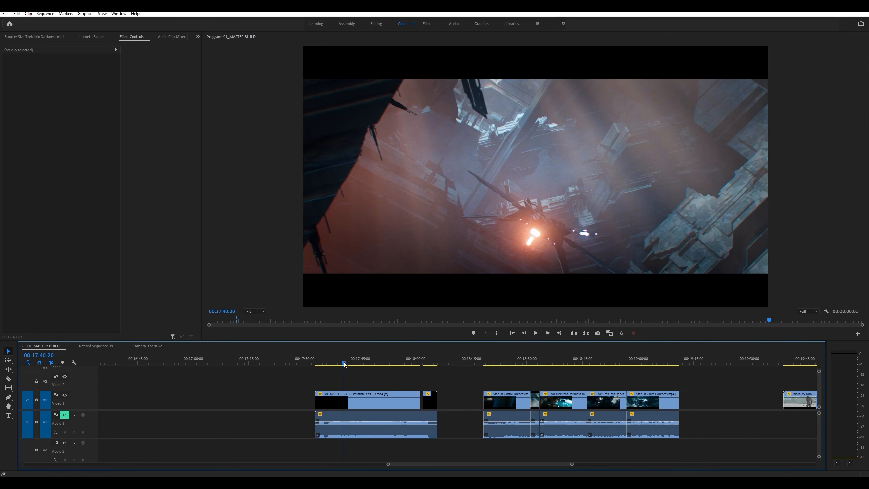
- Switch to Premiere Pro and replay the rendered shot from about 00:17:40:20 to examine the zoomed framing
key(space)
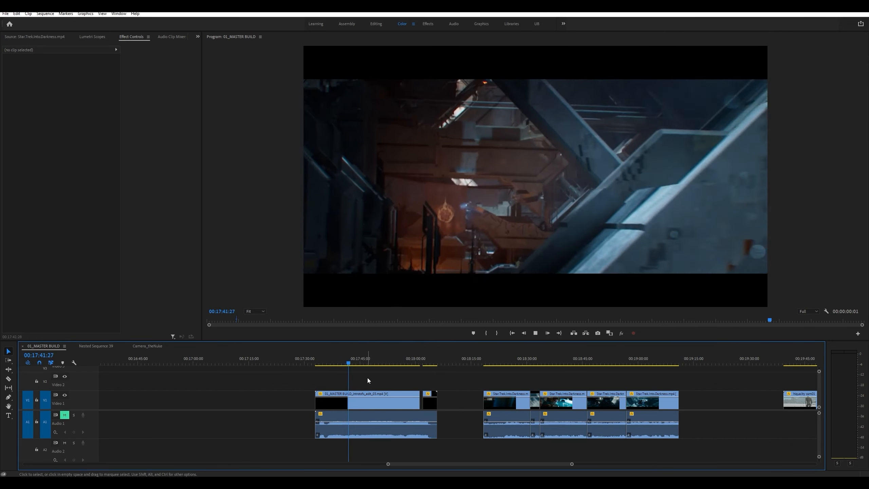
click(344, 363)
key(space)
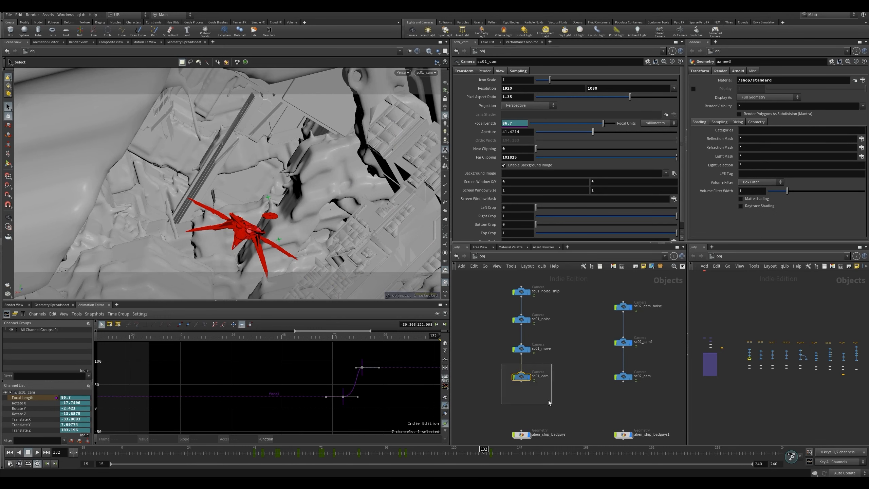
- Switch back to Houdini, display sc01_cam's rotation curves, go to frame 108 and isolate the Rotate X curve
drag(549, 403, 550, 403)
click(35, 415)
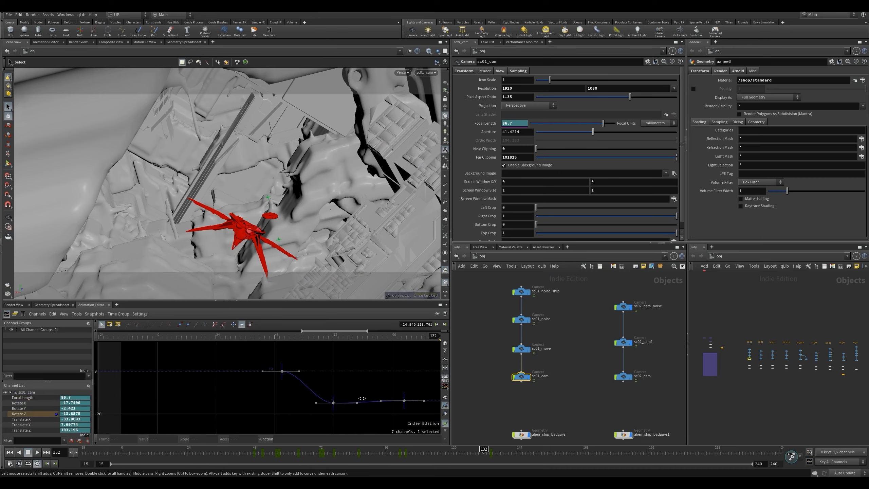
shift+click(19, 403)
drag(326, 408, 262, 376)
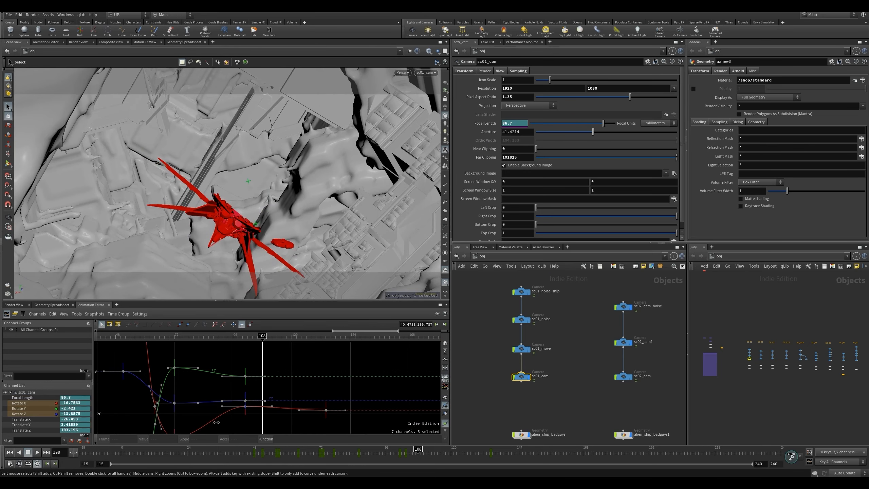
click(23, 403)
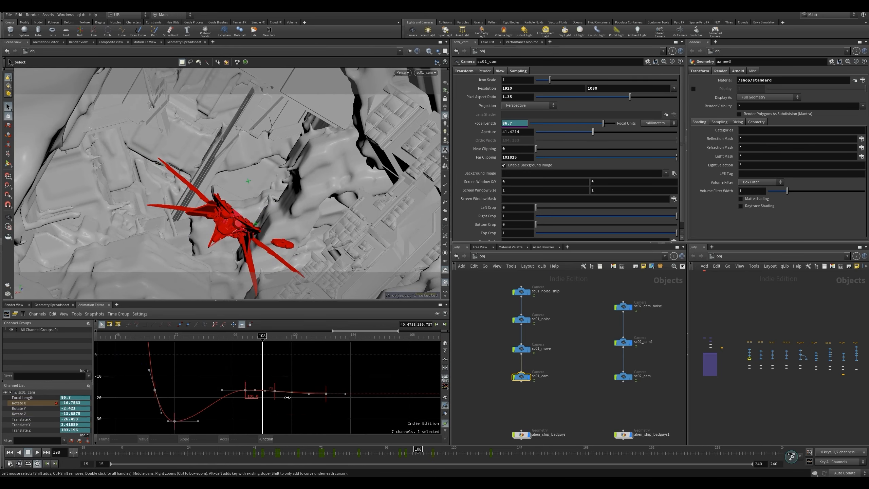
- Add a Rotate X key of about -16.71 between the frame 101 key and the last key, and play the shot
drag(274, 391, 228, 373)
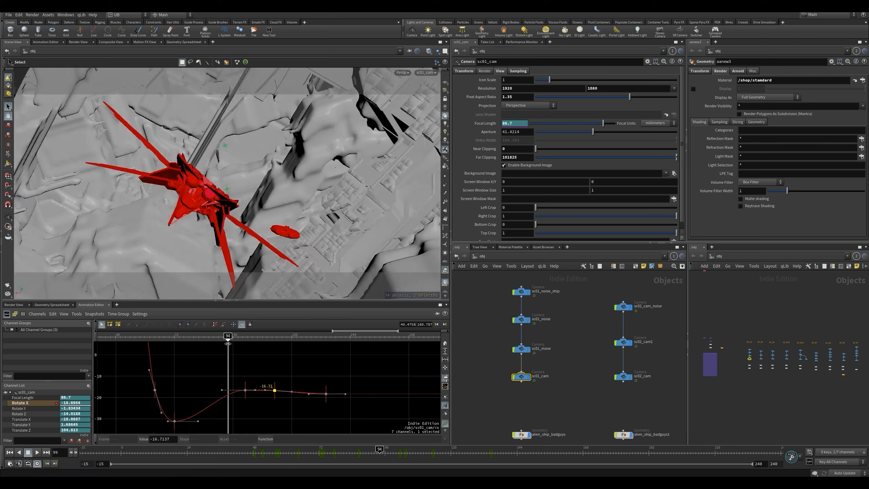
key(Up)
key(Up)
- Shift the new Rotate X key slightly earlier, move the last key to about -21 at frame 132, and play the shot
drag(275, 398, 265, 397)
drag(324, 396, 303, 403)
click(306, 401)
key(Up)
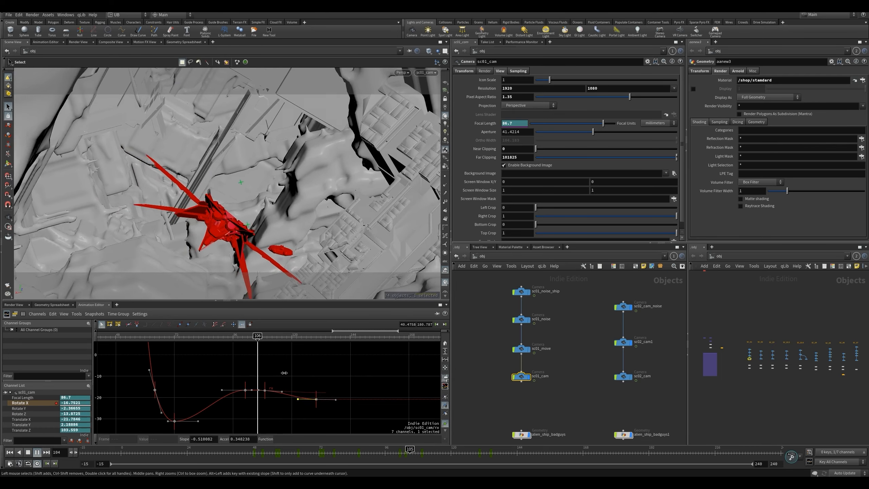
key(Up)
- Reframe the Rotate X curve and replay the shot to check the camera tilt at its end
middle_drag(376, 384, 348, 353)
right_drag(348, 353, 336, 359)
click(293, 369)
middle_drag(283, 369, 289, 388)
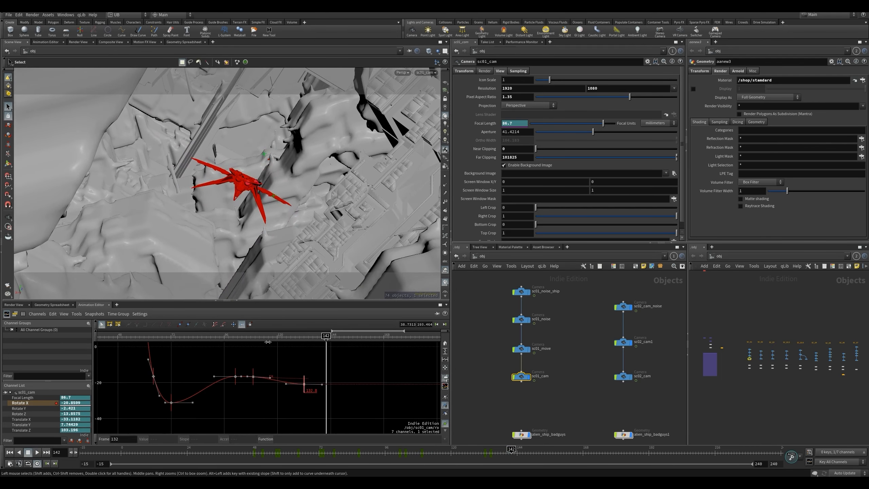
key(Up)
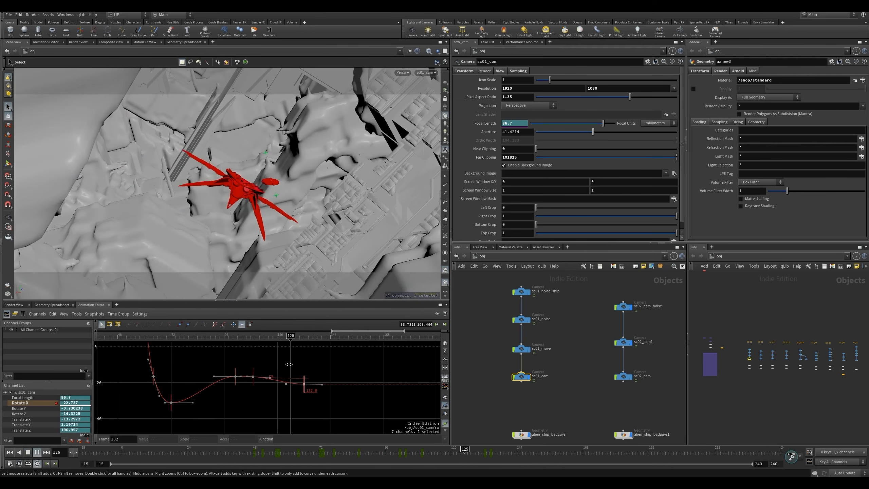
key(Up)
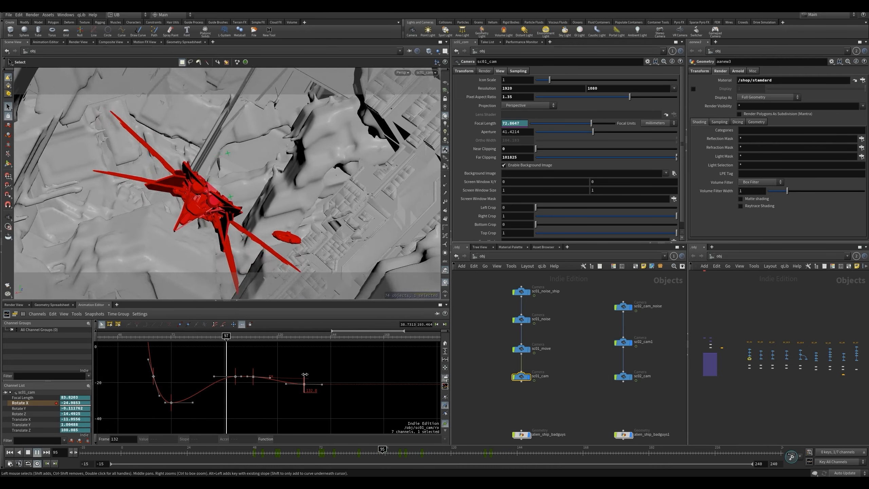
- Shift the last three Rotate X keys earlier so the final one sits at frame 121, and play the shot
drag(272, 358, 261, 365)
key(Up)
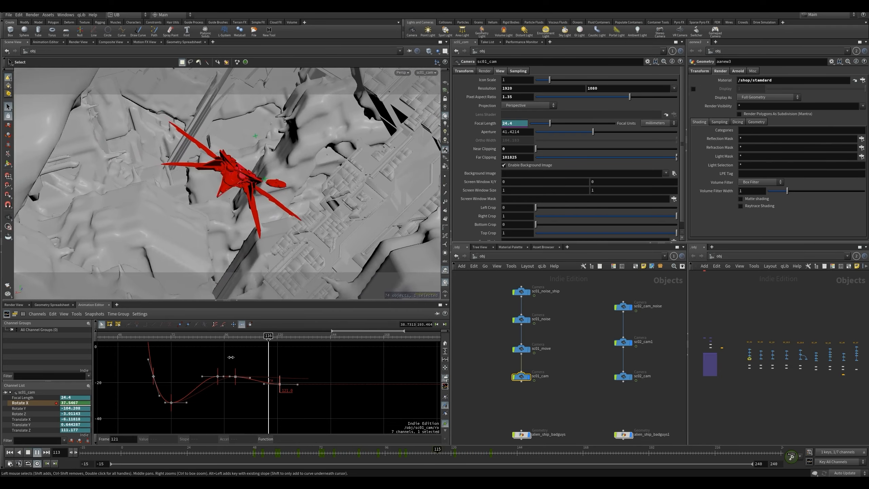
key(Up)
- Move the last three Rotate X keys earlier so the final one sits at about frame 117, and replay
drag(308, 360, 210, 397)
click(218, 383)
drag(318, 359, 209, 382)
click(188, 353)
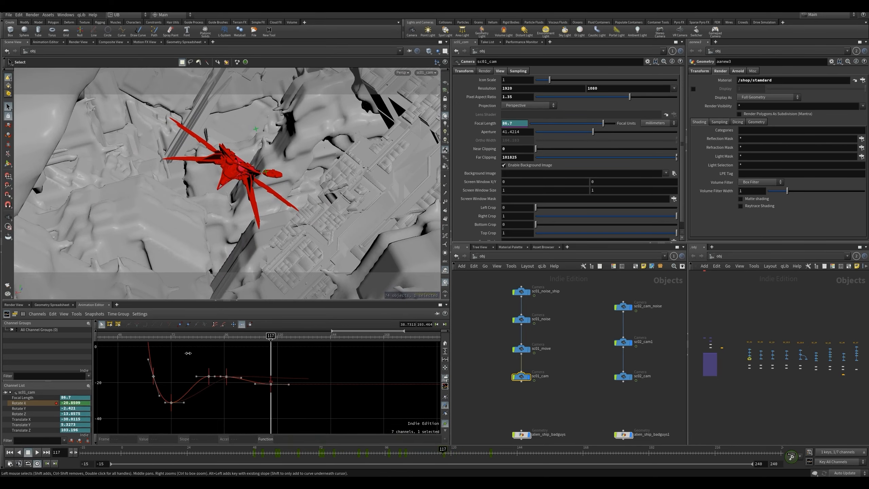
key(Up)
key(Up)
- Move the last three Rotate X keys a few more frames earlier and replay the shot twice
drag(302, 360, 200, 390)
click(202, 384)
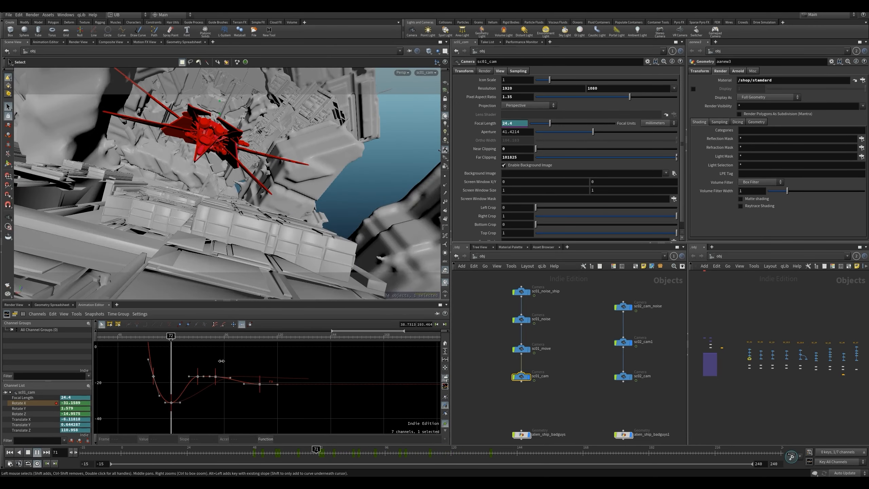
key(Up)
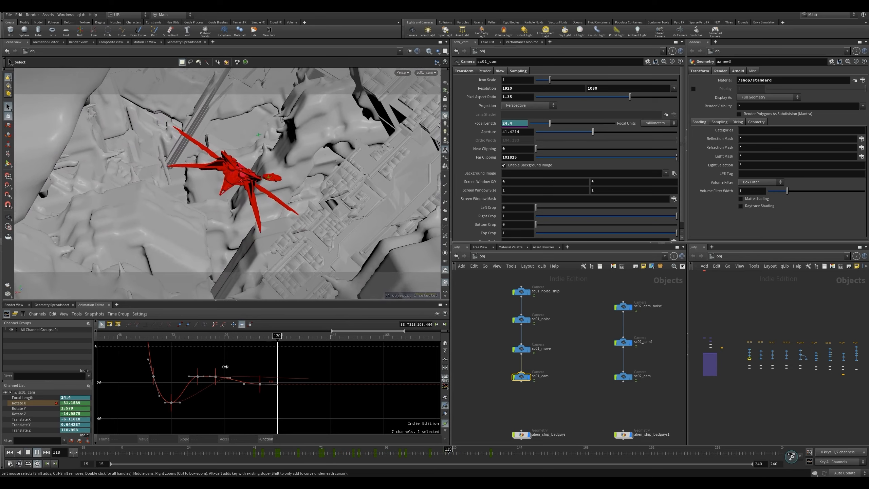
key(Up)
drag(191, 359, 174, 359)
key(Up)
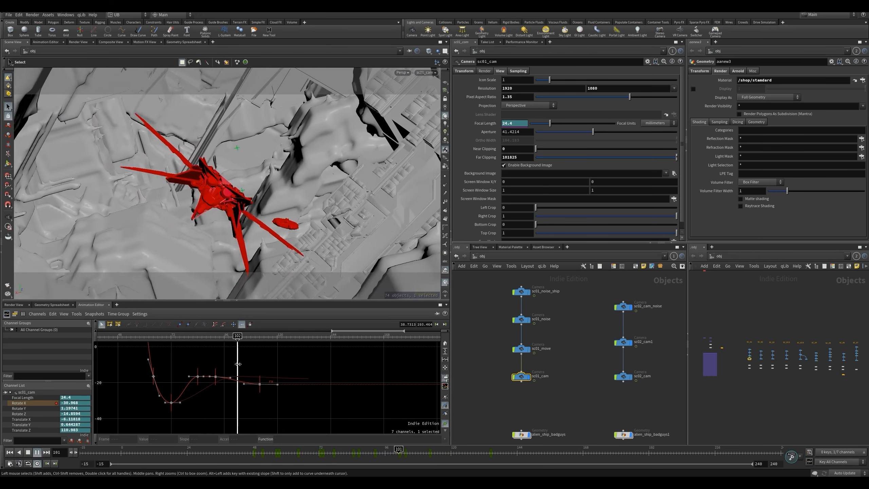
key(Up)
- Shift the last three Rotate X keys back so the final one sits at about frame 121, and play the shot
drag(318, 360, 220, 384)
click(198, 358)
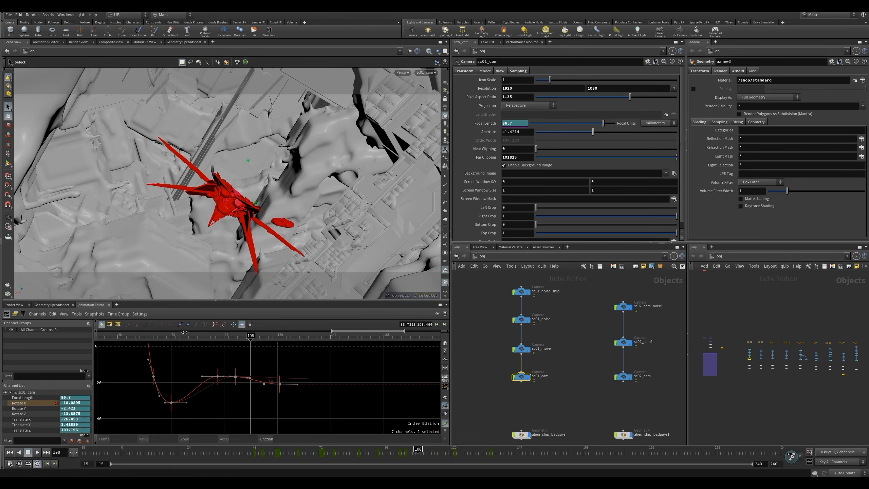
key(Up)
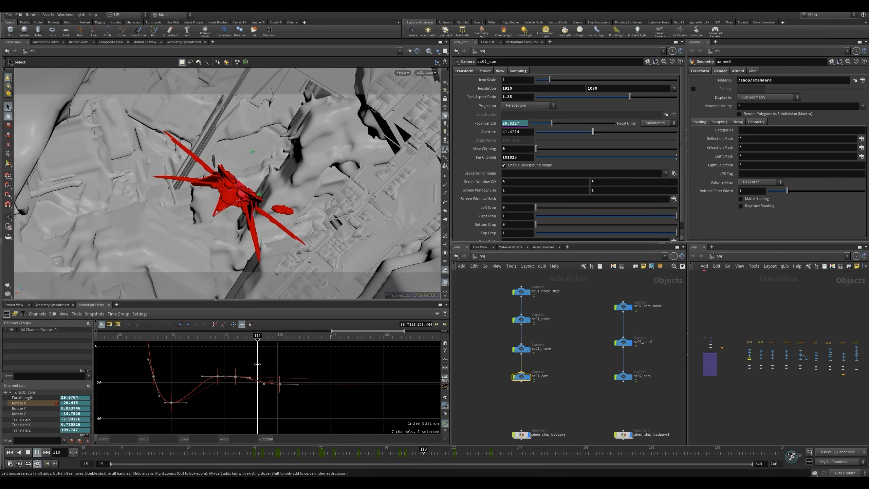
- Select the sc01_noise_ship node, go to frame 7 and open the noise2 Motion FX parameters of its Rotate channels
click(522, 320)
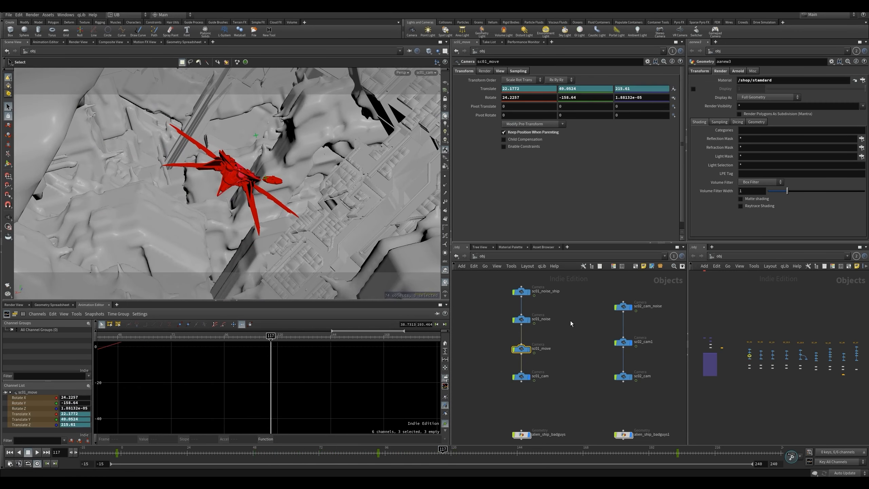
drag(497, 289, 550, 322)
drag(192, 454, 140, 454)
middle_drag(555, 304, 553, 327)
drag(486, 304, 527, 322)
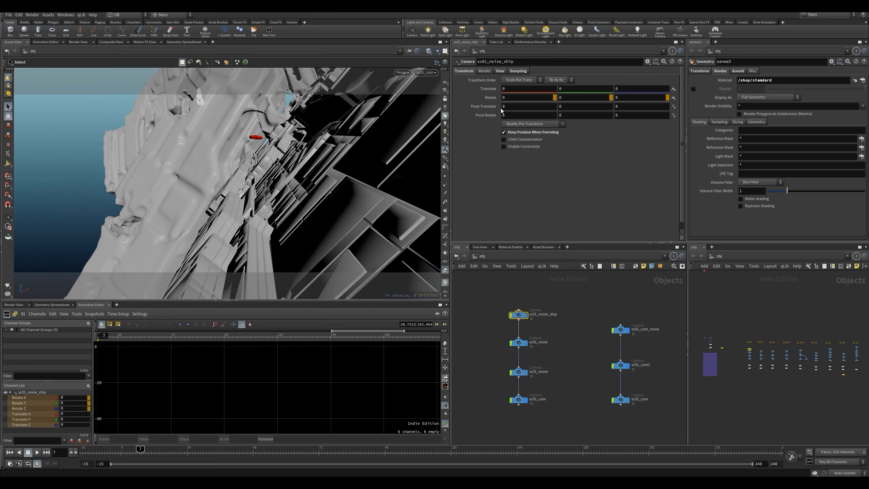
right_click(492, 98)
mouse_move(552, 130)
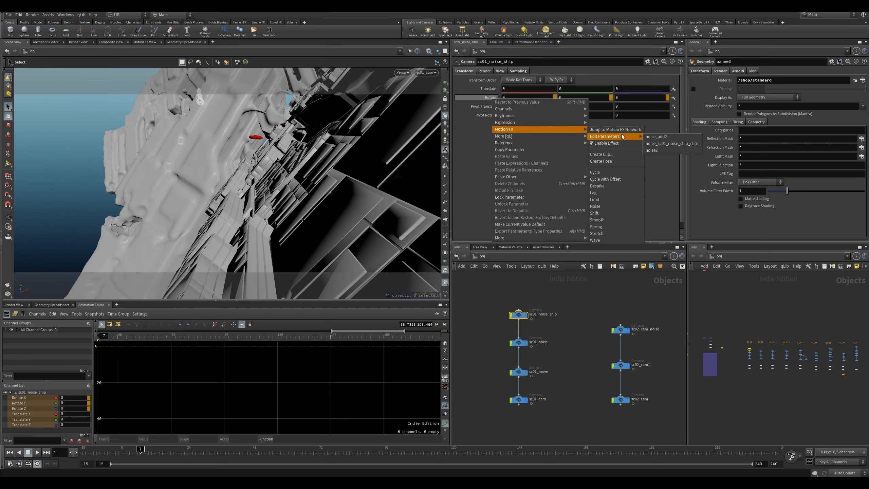
click(651, 151)
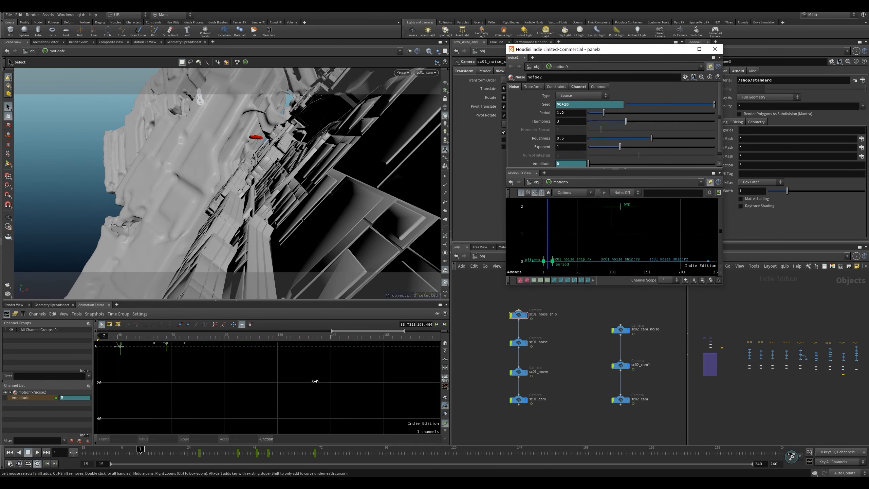
- Frame the noise2 Amplitude curve in the animation editor and scrub through its peaks
right_drag(260, 403, 172, 386)
right_drag(217, 372, 174, 394)
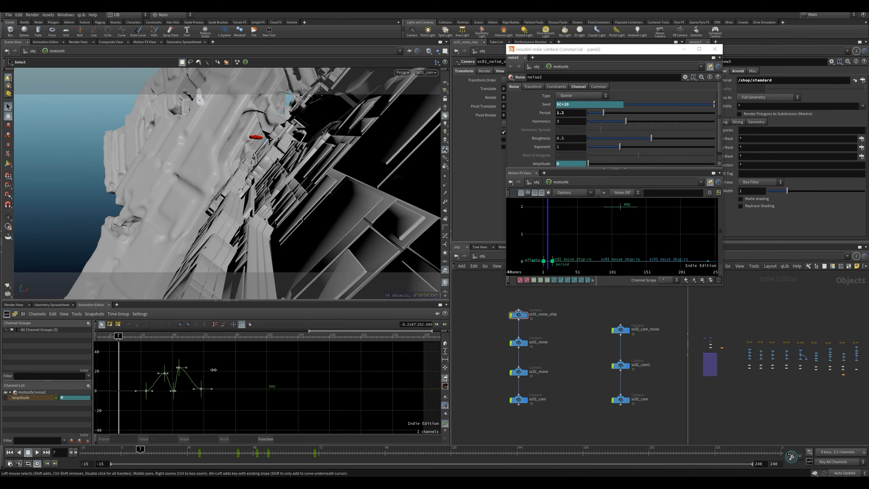
middle_drag(232, 372, 296, 371)
drag(198, 338, 263, 340)
- Play the shot with the ship noise and move the last noise2 Amplitude key to frame 77
key(Up)
key(Up)
key(Up)
drag(269, 392, 277, 393)
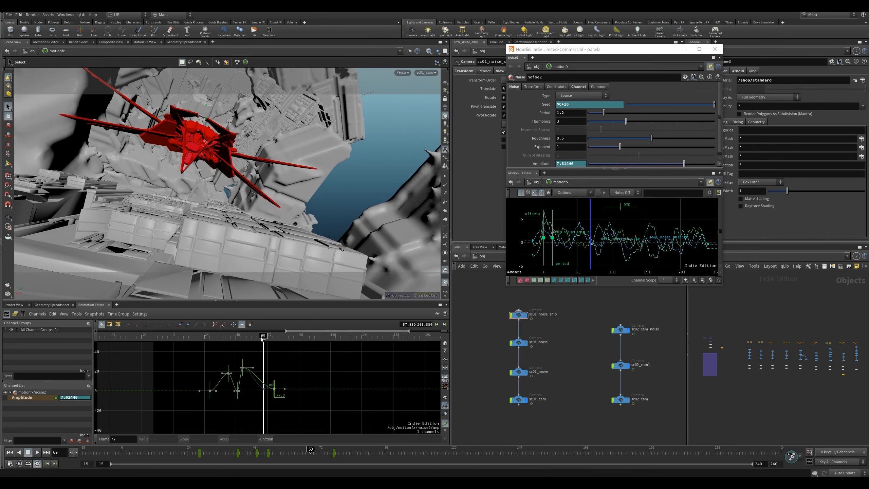
- Play the shot, move the last noise2 Amplitude key to frame 73, and close the noise2 parameters
click(252, 337)
key(Up)
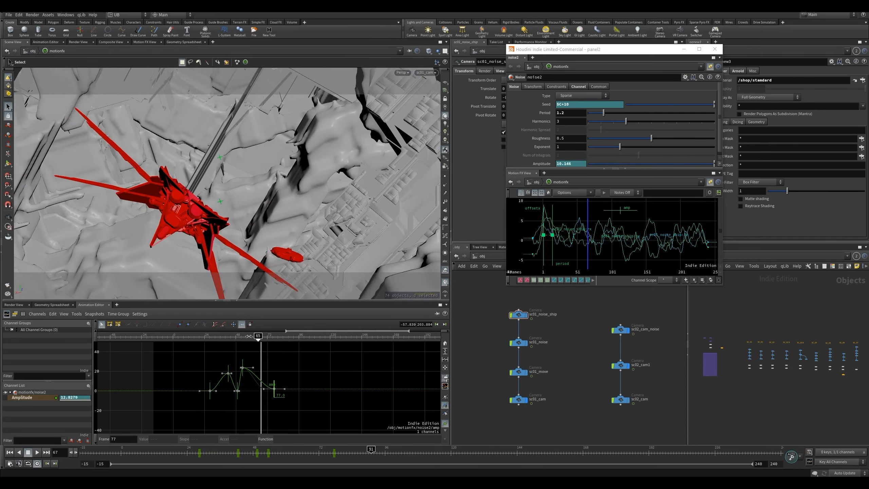
drag(274, 380, 270, 380)
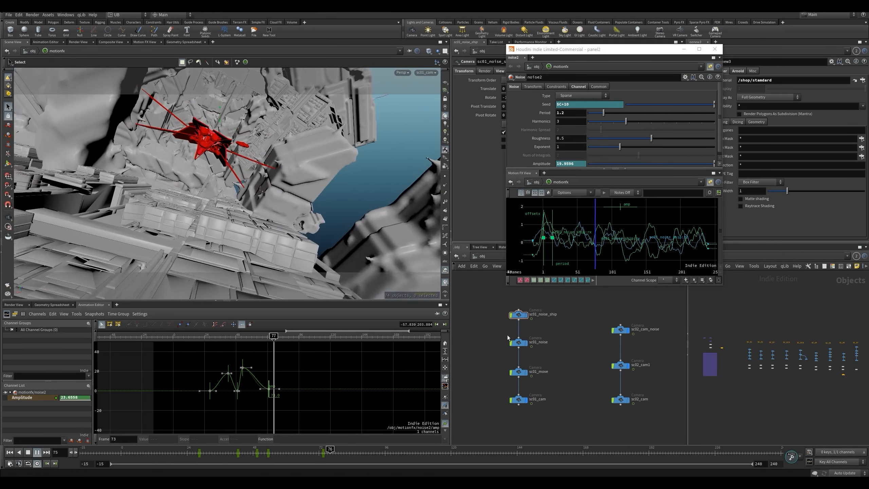
click(714, 49)
- Select the sc01_noise node and open the noise1 Motion FX parameters of its Rotate channels
click(518, 342)
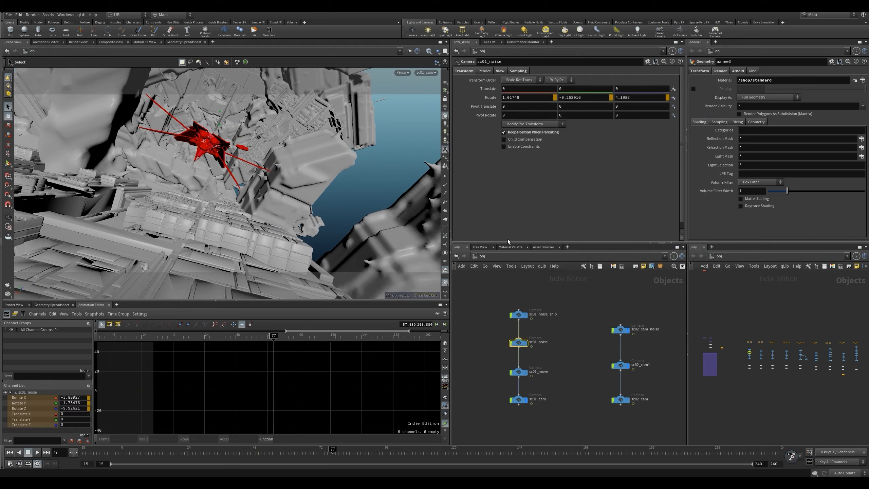
right_click(488, 100)
mouse_move(601, 136)
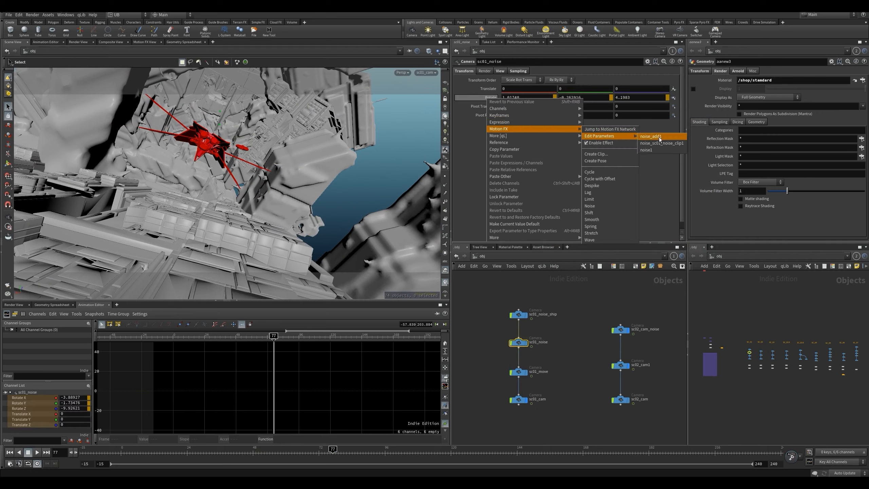
click(654, 150)
drag(636, 32, 571, 50)
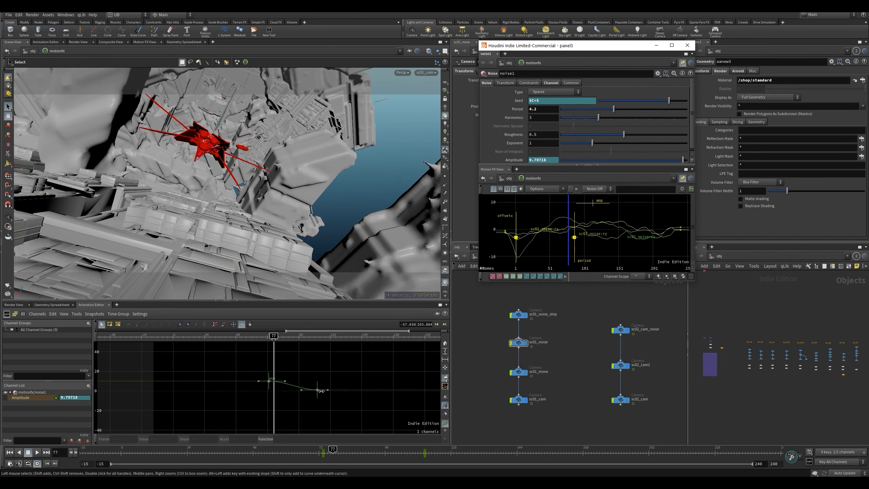
- Play the shot repeatedly from before the noise1 Amplitude falloff to judge the camera shake
drag(274, 336, 238, 336)
key(Up)
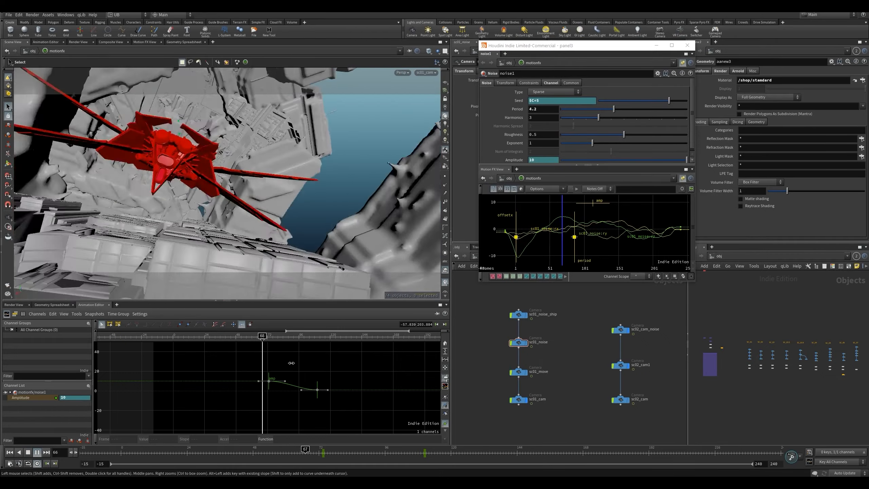
key(Up)
drag(290, 336, 220, 343)
key(Up)
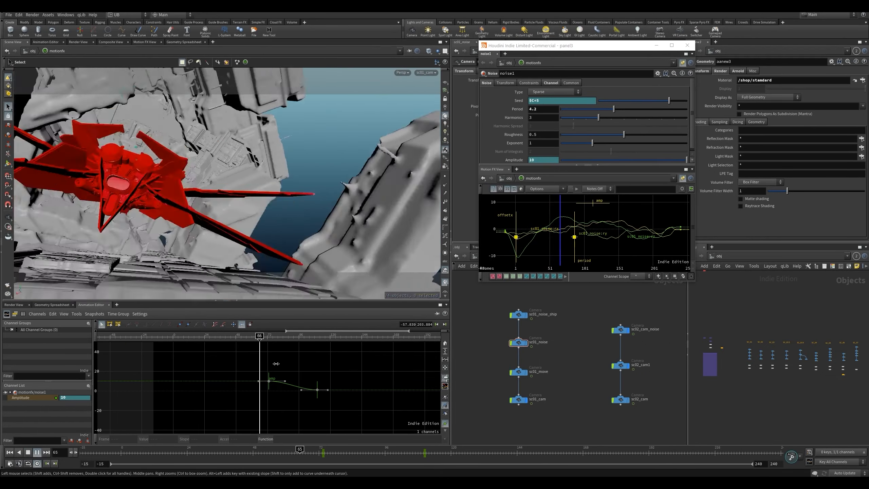
key(Up)
- Try raising the last noise1 Amplitude key to about 11.79 during playback, and undo the change
drag(317, 389, 315, 376)
key(Up)
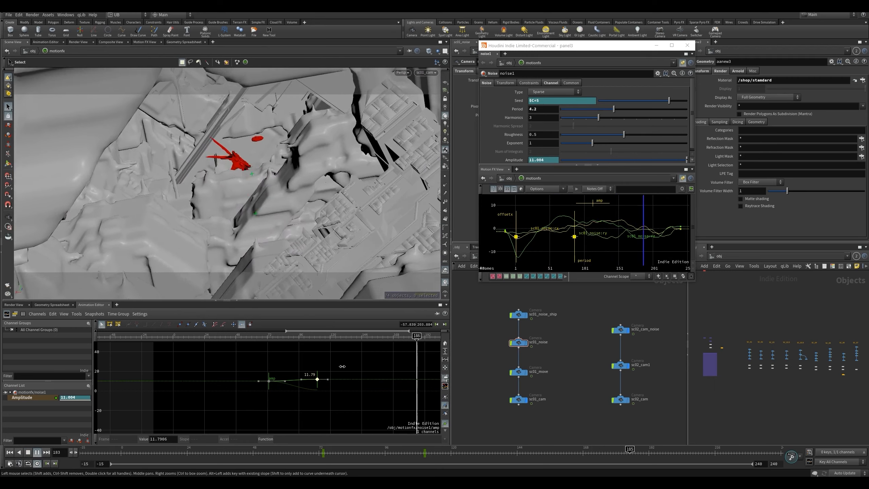
key(Up)
key(ctrl+z)
key(ctrl+z)
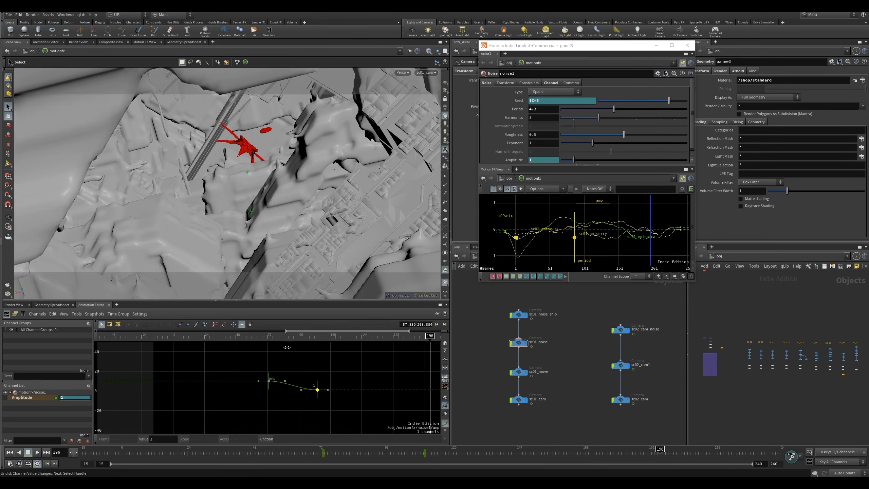
- Replay the shot with the noise1 falloff ending at 1 and close the noise1 parameters
drag(284, 336, 247, 336)
key(Up)
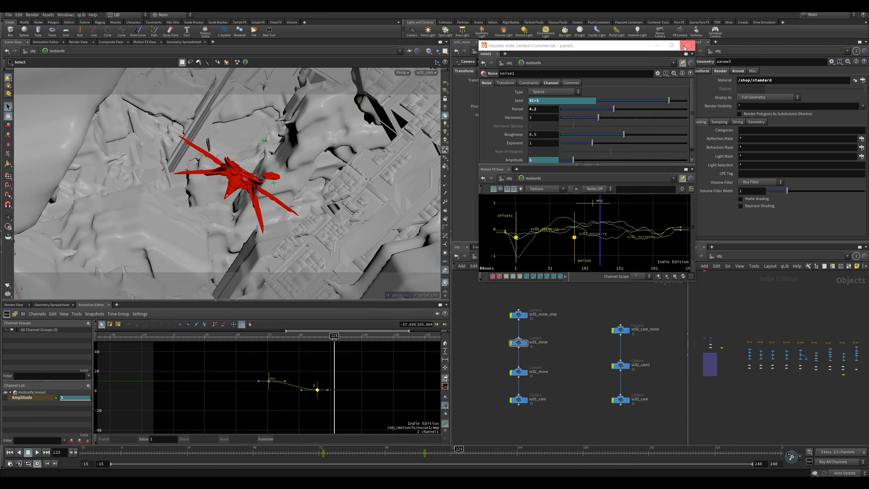
click(687, 45)
- Examine the transform parameters and animation curves of the sc01_move and sc01_cam nodes
click(533, 371)
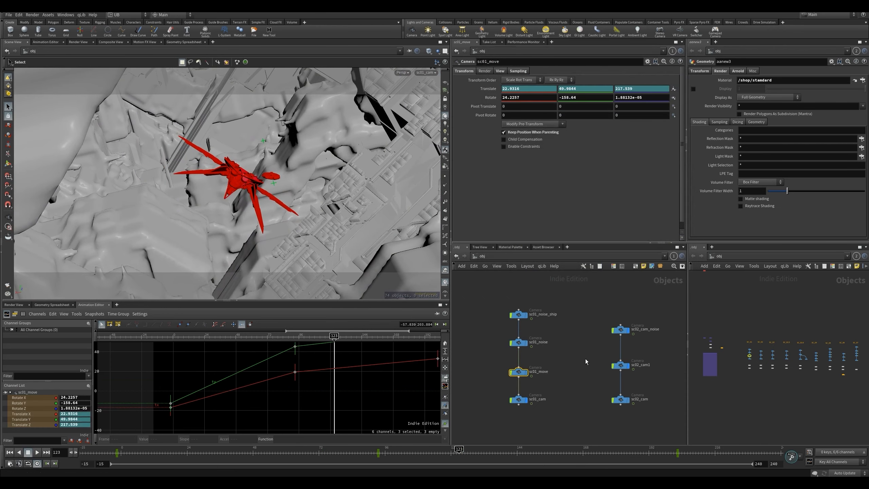
click(518, 399)
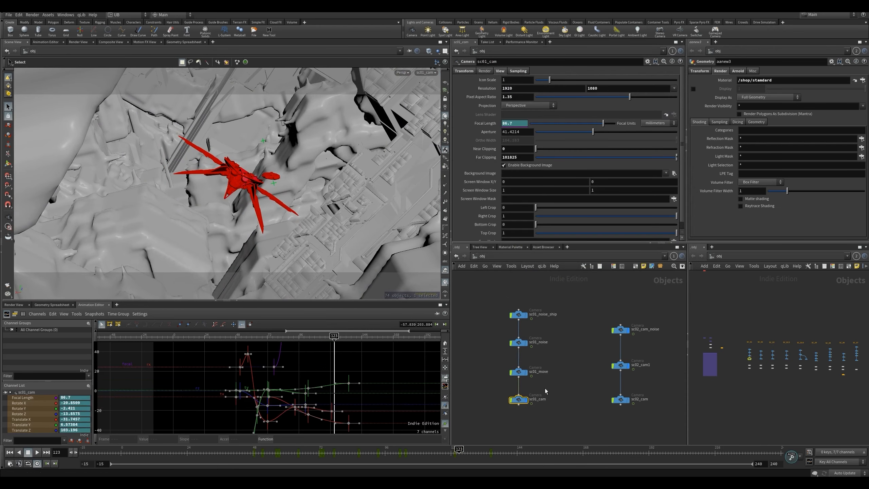
click(464, 71)
click(537, 371)
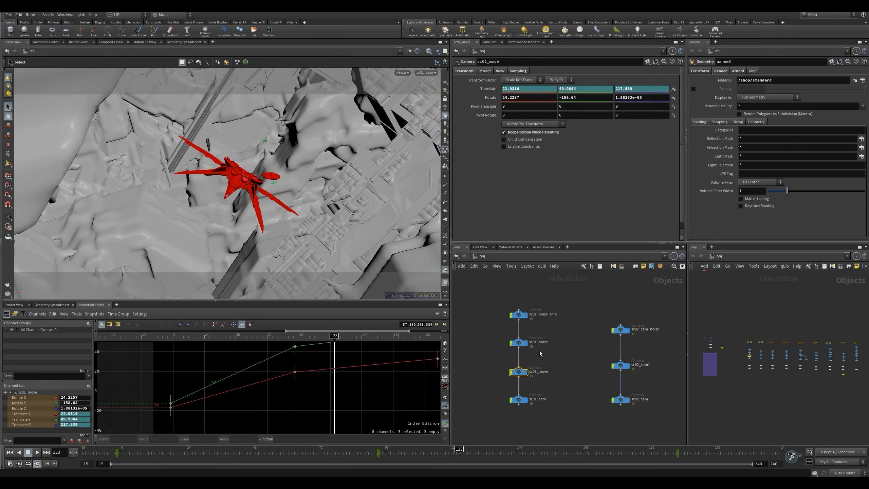
- Move the sc01_noise_ship and sc01_noise nodes slightly higher in the SC_01 camera chain
click(557, 344)
drag(524, 330, 518, 307)
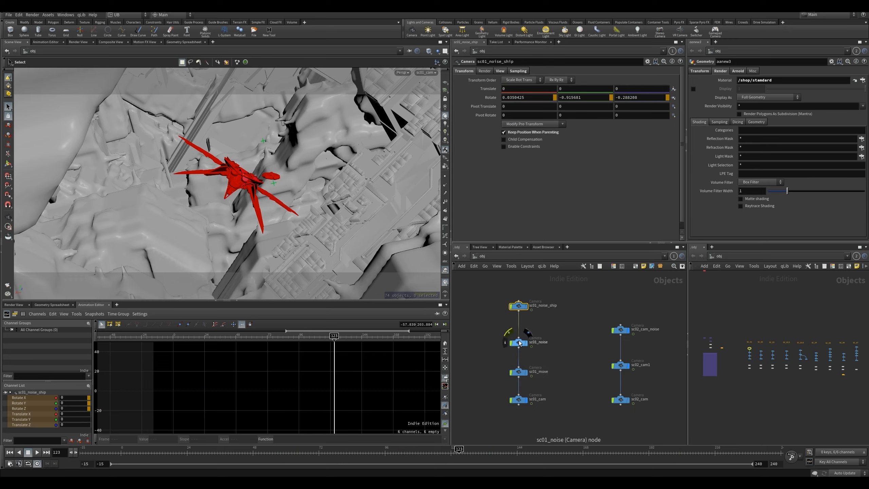
click(518, 332)
- Play the SC_01 shot several times through the ship pass and nudge the sc01_noise node slightly down its chain
click(284, 451)
key(Up)
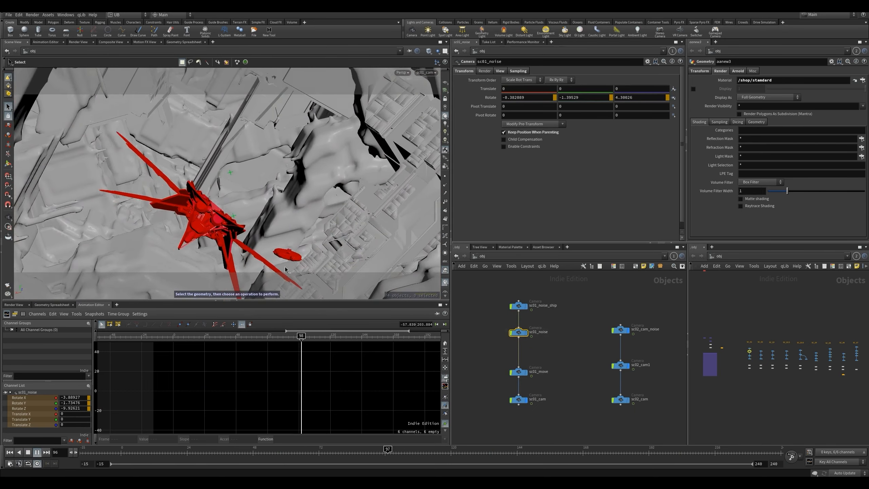
key(Up)
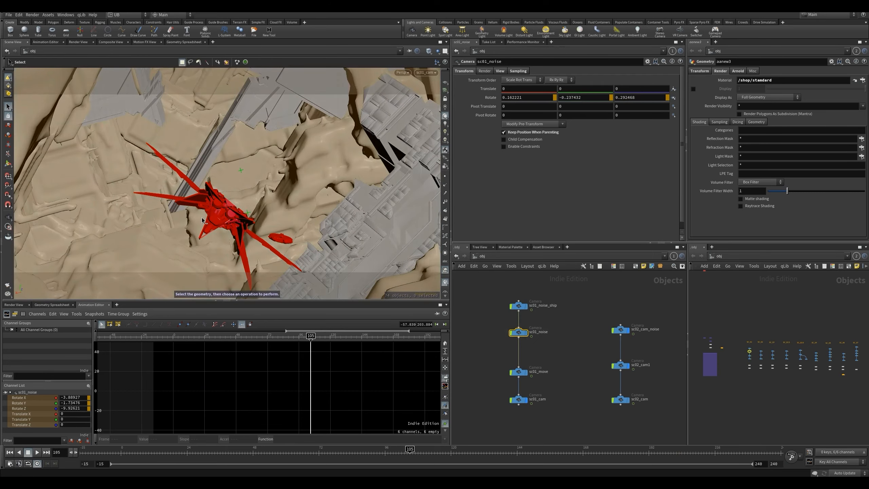
key(Up)
click(305, 450)
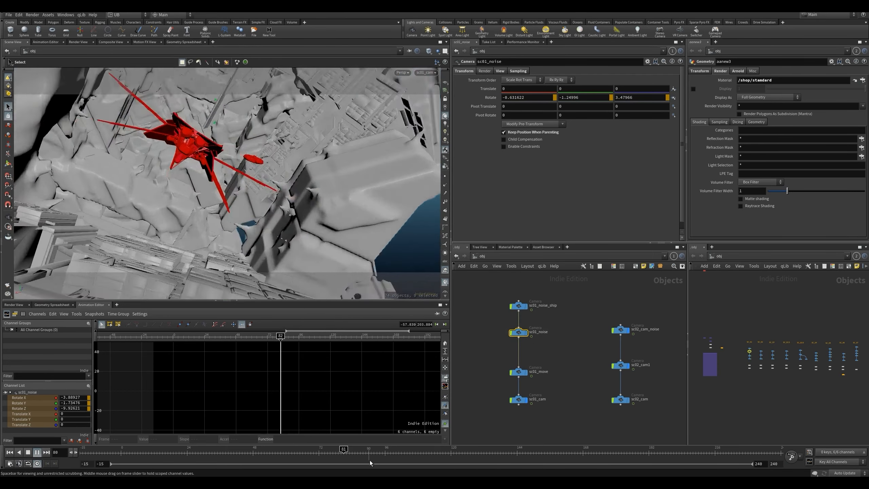
key(Up)
drag(520, 331, 521, 335)
- Examine the SC_01 shot group by selecting its label, camera chain and ship nodes together, and clear the selection
scroll(543, 336, down, 3)
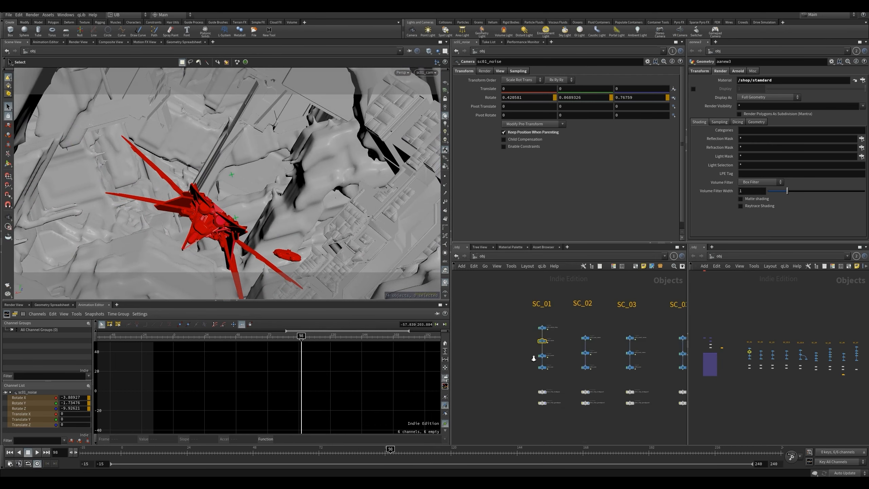
scroll(567, 335, down, 3)
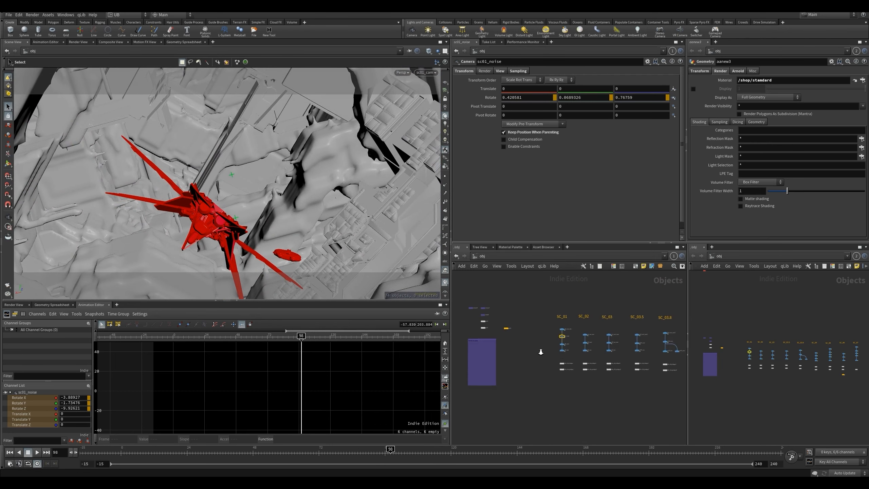
drag(547, 386, 546, 386)
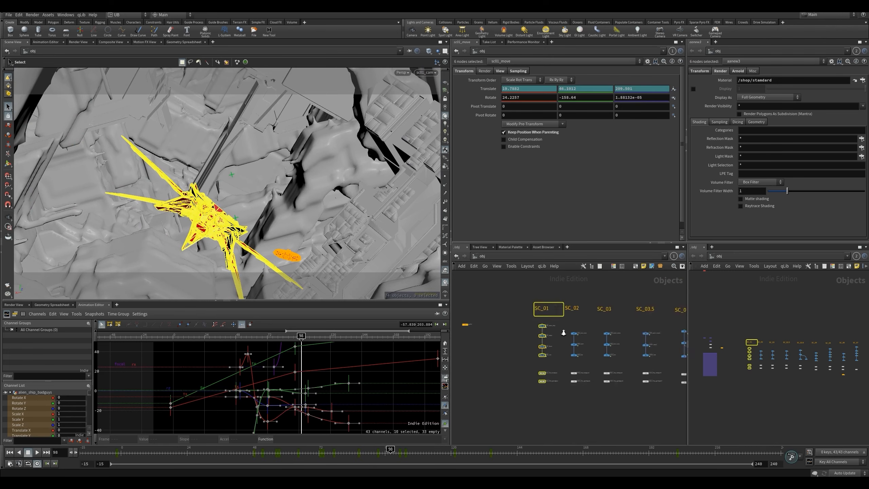
scroll(546, 325, up, 4)
click(546, 322)
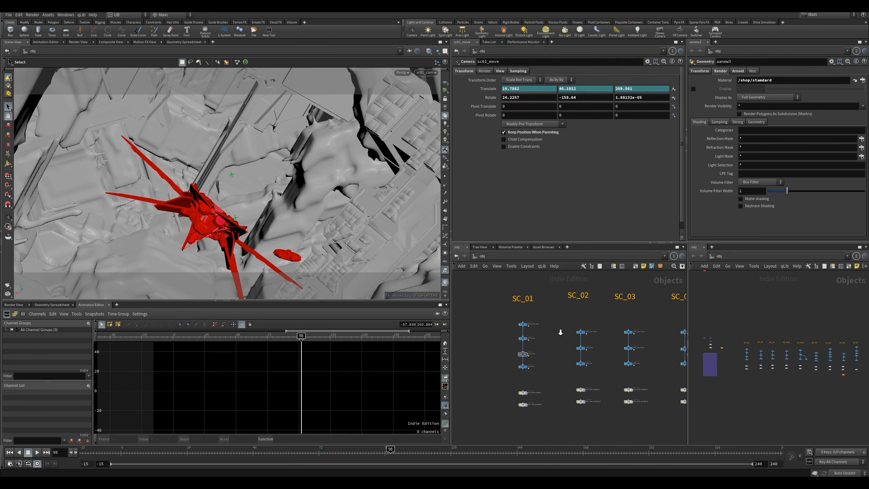
- Look through the sc02_cam camera in the viewport
scroll(528, 320, up, 3)
drag(563, 367, 394, 271)
scroll(534, 393, down, 5)
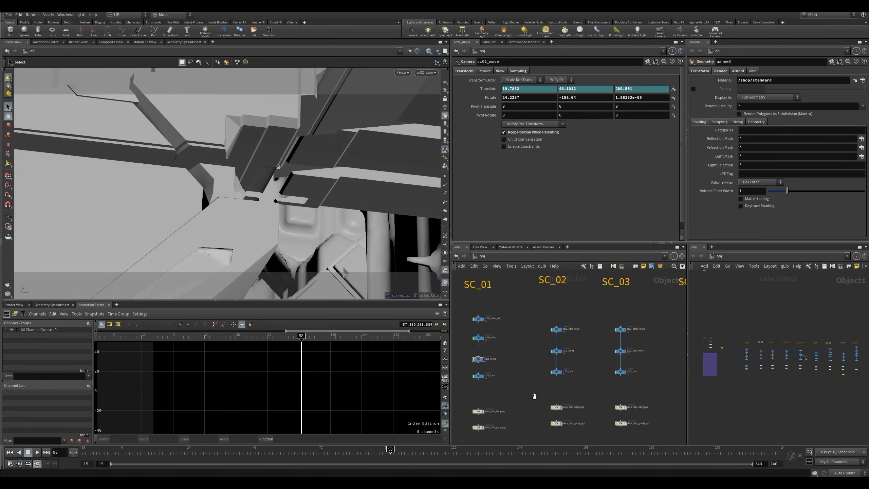
middle_drag(536, 390, 592, 359)
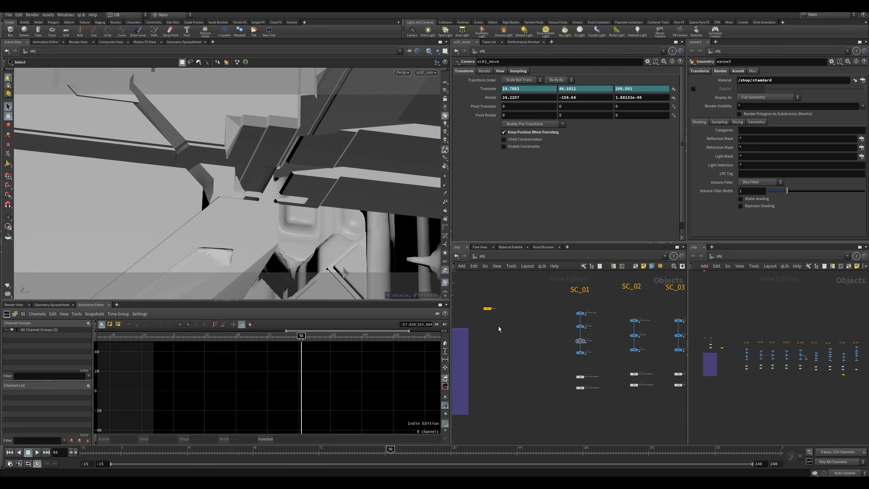
- Toggle the display of the yellow geometry node off and back on to check what it contributes to the scene
middle_drag(500, 325, 531, 344)
scroll(513, 338, up, 4)
click(530, 317)
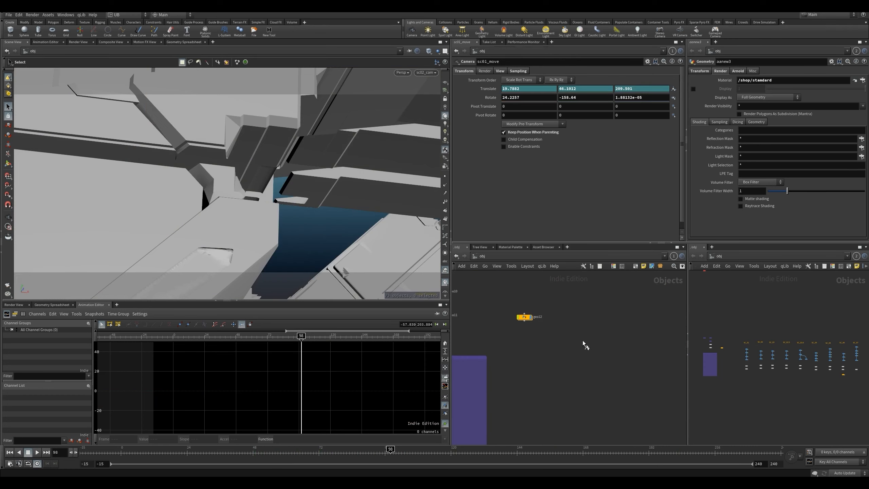
click(530, 317)
- Survey the shot groups from SC_01 to SC_05, return to the SC_02 nodes and scrub to frame 58
scroll(529, 324, down, 3)
scroll(540, 345, up, 2)
middle_drag(542, 342, 515, 354)
middle_drag(585, 297, 550, 307)
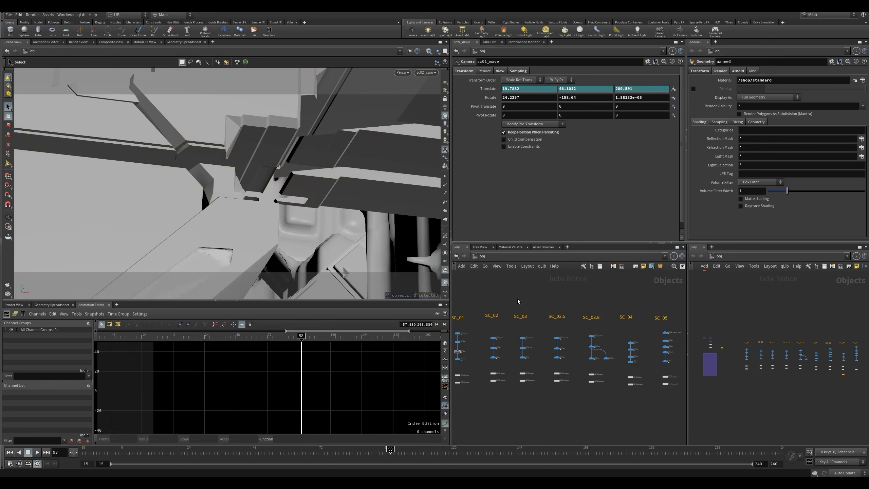
middle_drag(490, 302, 522, 303)
scroll(506, 347, up, 5)
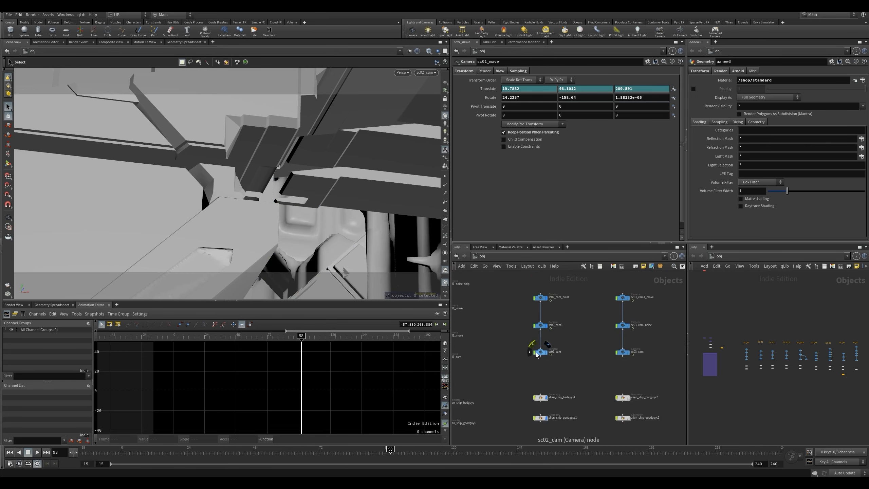
middle_drag(455, 434, 453, 400)
drag(218, 458, 280, 457)
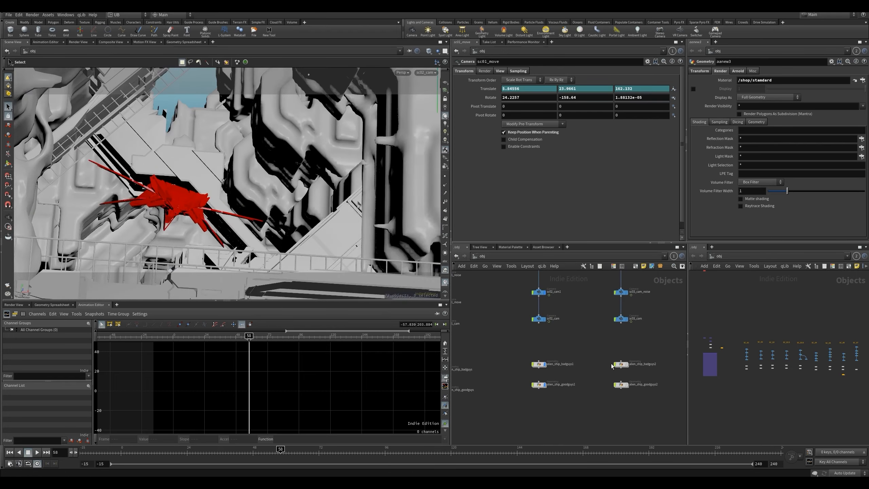
- Examine the whole row of shot groups in the network and return to the SC_01, SC_02 and SC_03 chains
scroll(568, 355, down, 3)
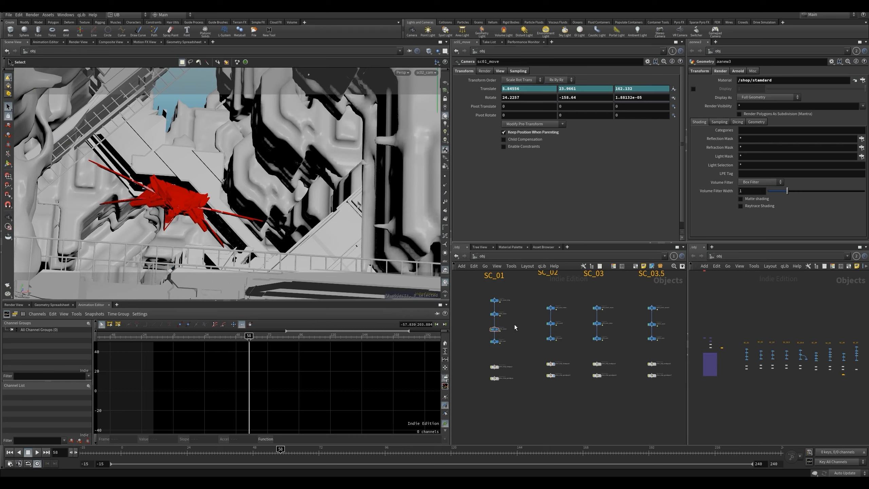
middle_drag(520, 350, 546, 360)
scroll(548, 356, down, 5)
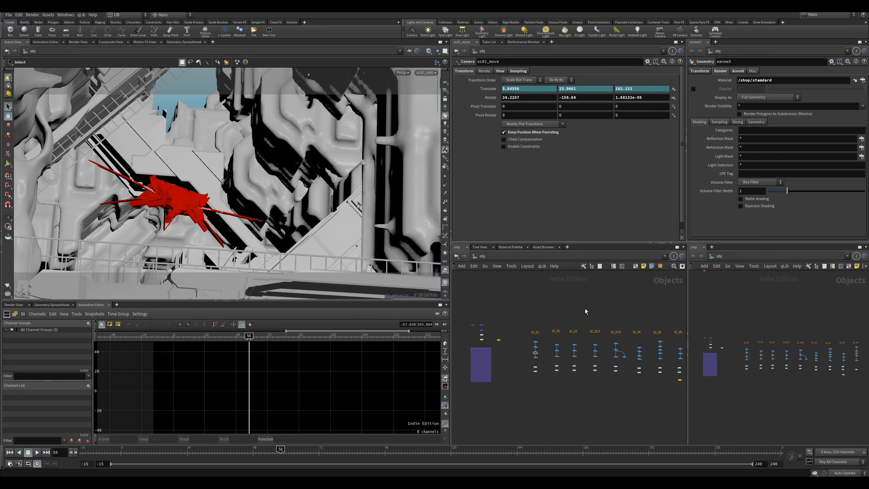
scroll(548, 318, up, 6)
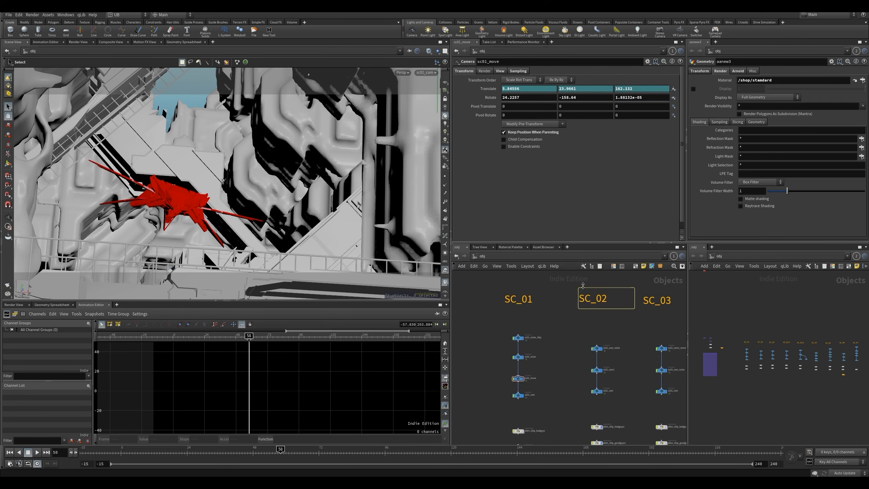
middle_drag(630, 320, 578, 314)
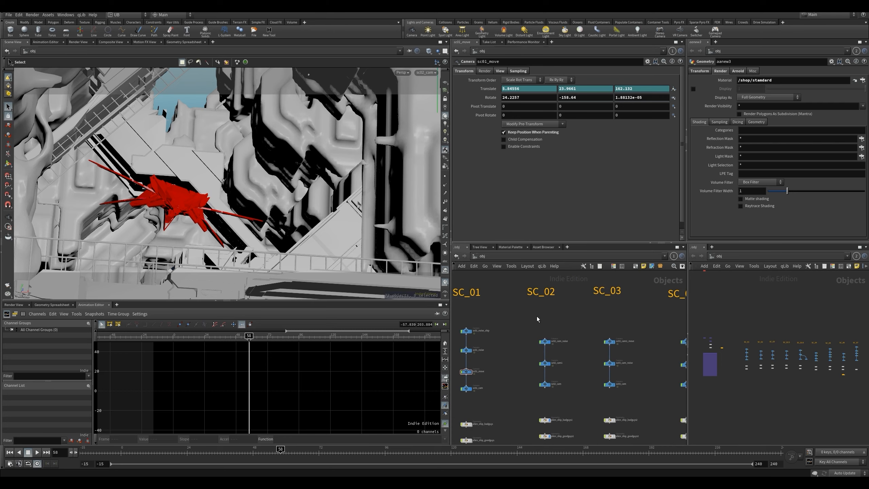
middle_drag(526, 325, 566, 297)
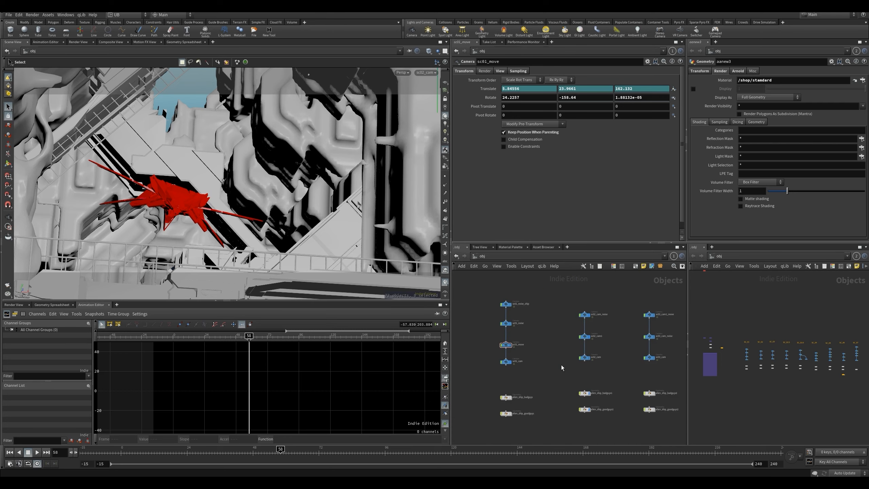
- Select the alien_ship_badguys1 node of the SC_02 group and go to frame 52
scroll(548, 373, up, 2)
middle_drag(563, 386, 549, 352)
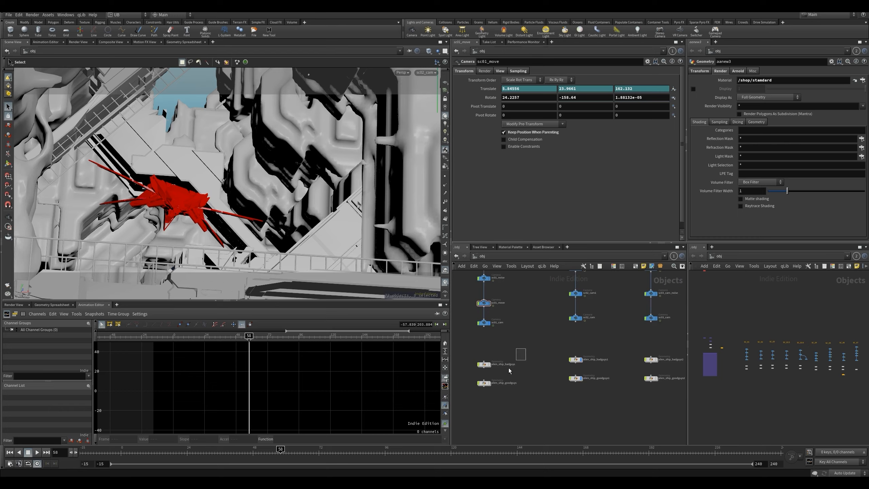
click(575, 359)
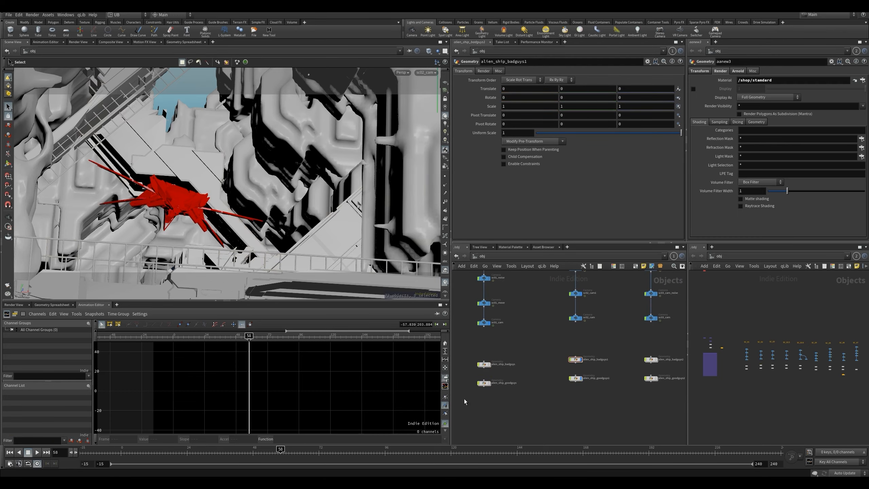
click(242, 458)
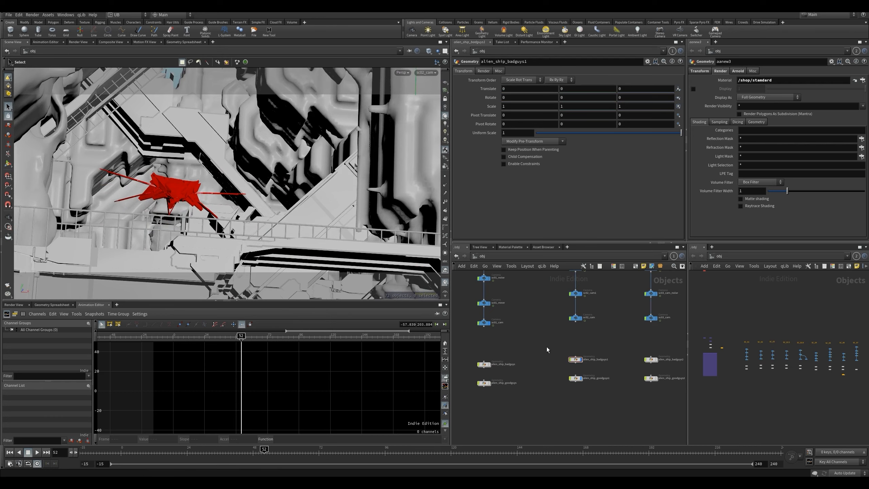
- Compare the SC_02 and SC_01 node groups by selecting each in turn, and finish with the sc02_cam camera selected
key(h)
drag(549, 403, 589, 276)
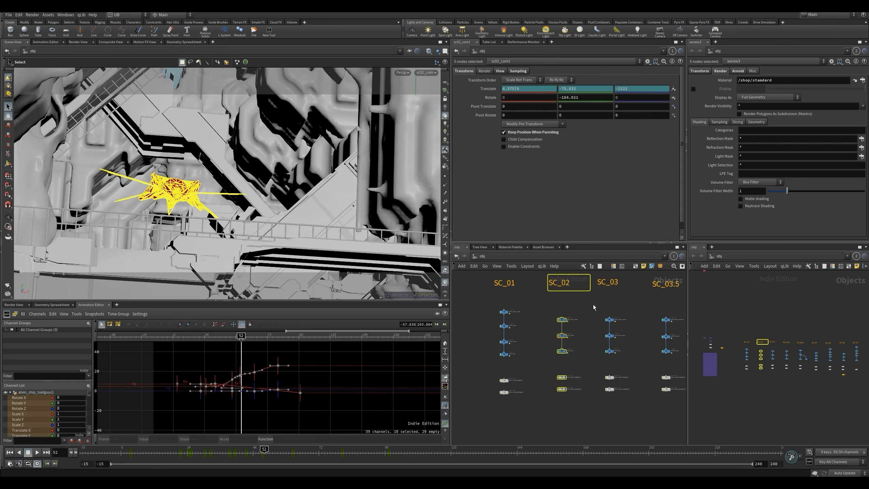
click(588, 338)
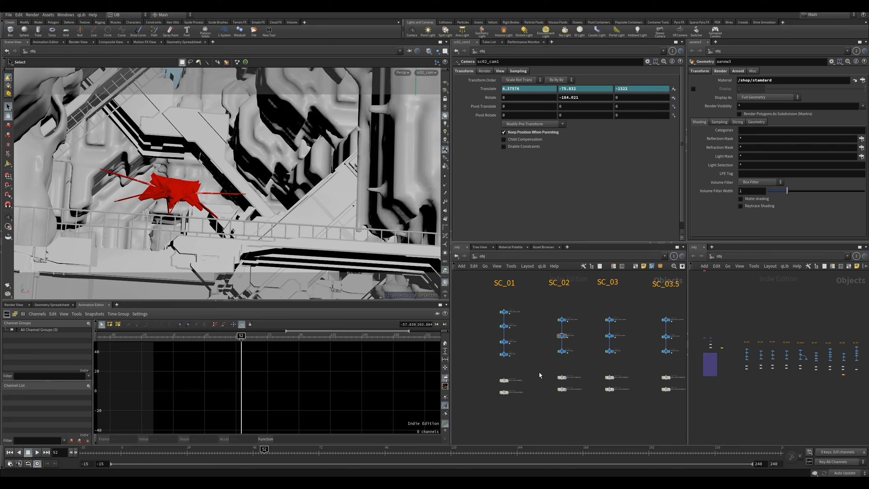
drag(527, 376, 514, 323)
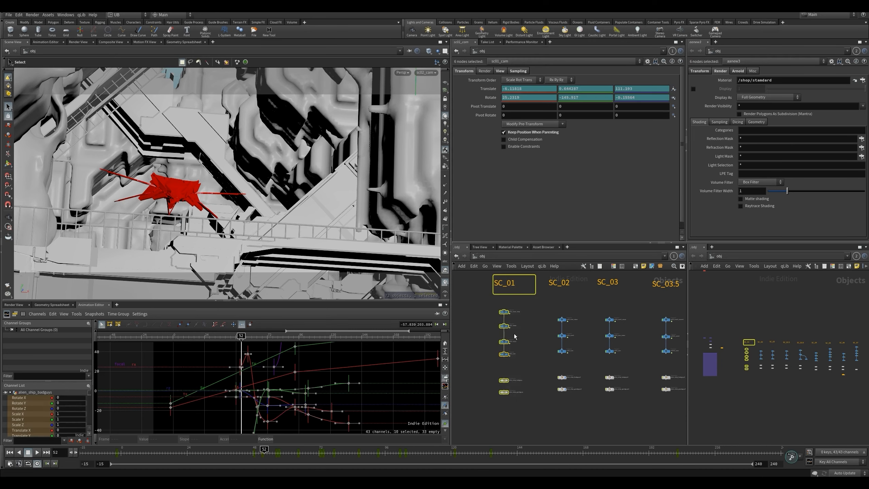
click(561, 351)
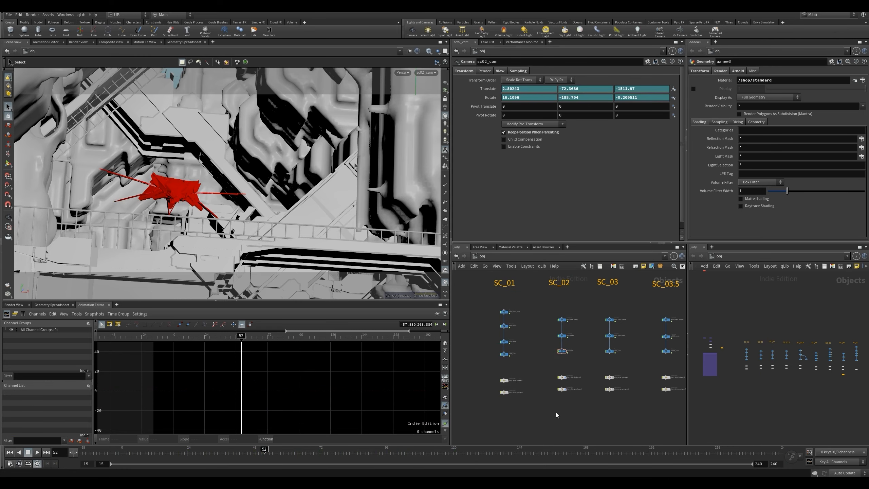
scroll(530, 374, up, 1)
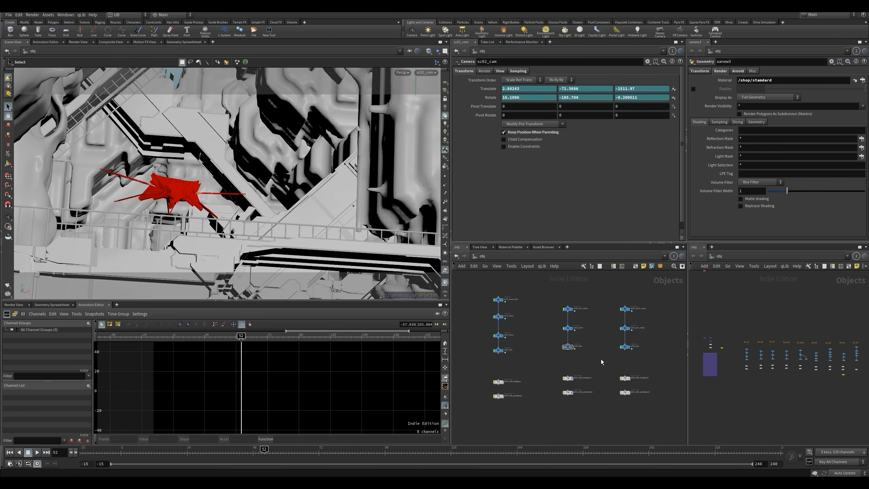
scroll(602, 362, up, 1)
scroll(587, 346, up, 2)
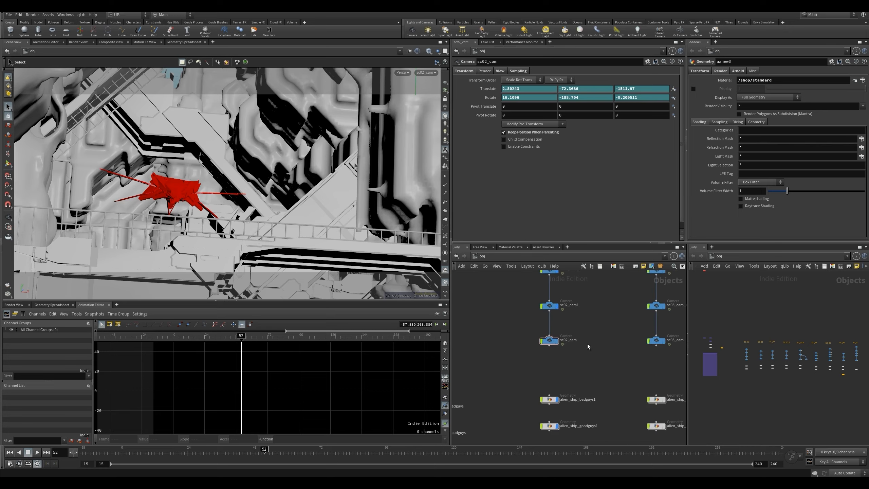
- Scrub and play the SC_02 shot through its camera, stopping at frame 45
drag(219, 452, 175, 452)
key(Up)
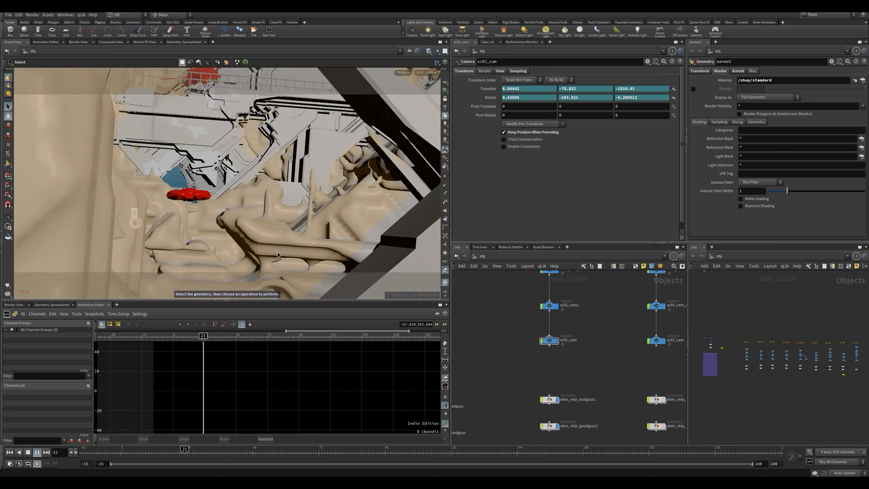
drag(295, 455, 209, 452)
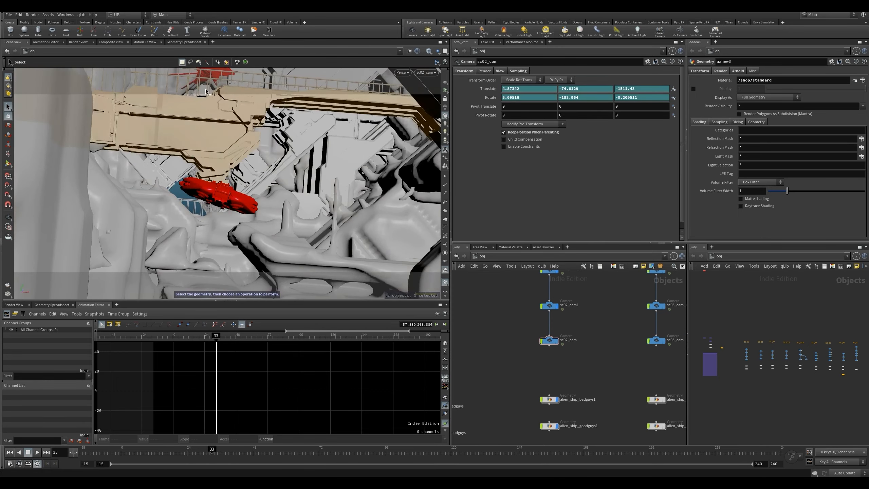
drag(215, 453, 253, 456)
key(Up)
key(Up)
key(Left)
key(Left)
key(Left)
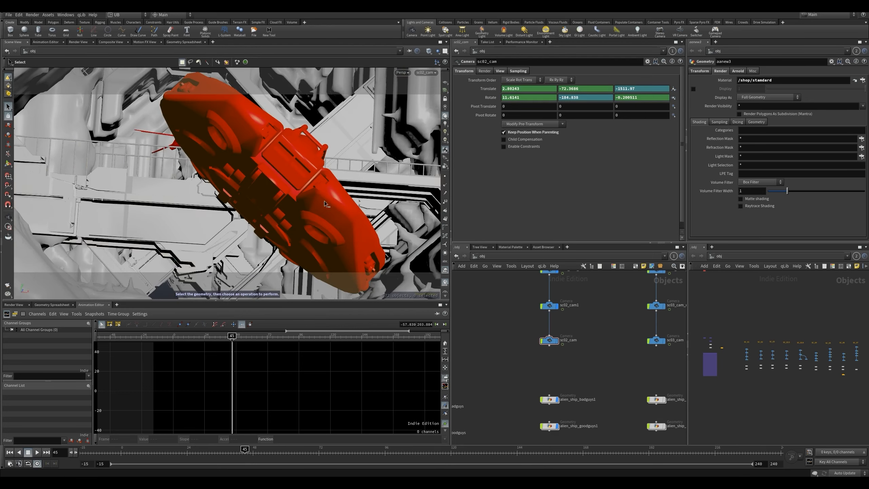
click(337, 234)
click(475, 337)
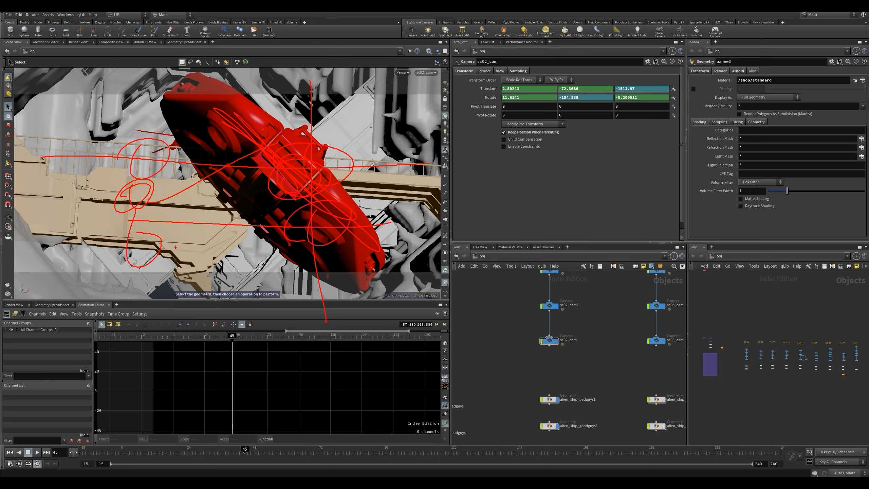
key(Escape)
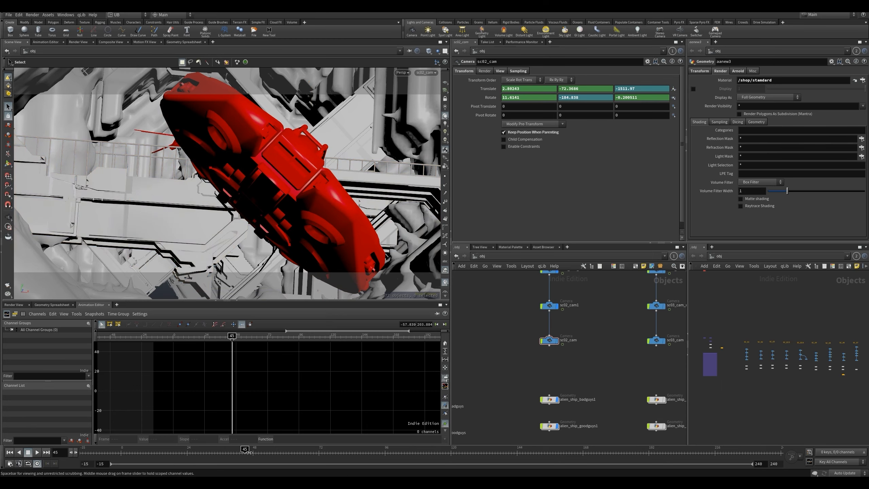
- Advance to frame 46 and select SC_02's alien_ship_badguys1 and alien_ship_goodguys1 nodes in turn to see which ship each one holds
drag(245, 452, 258, 452)
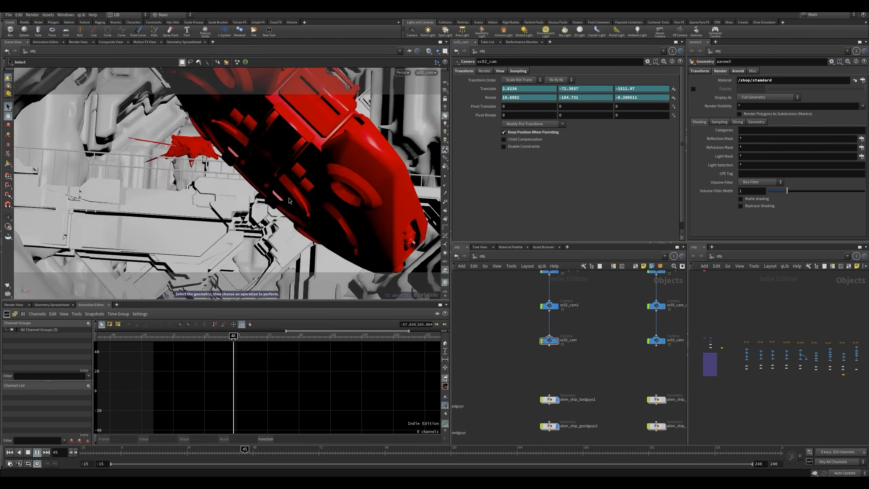
click(248, 452)
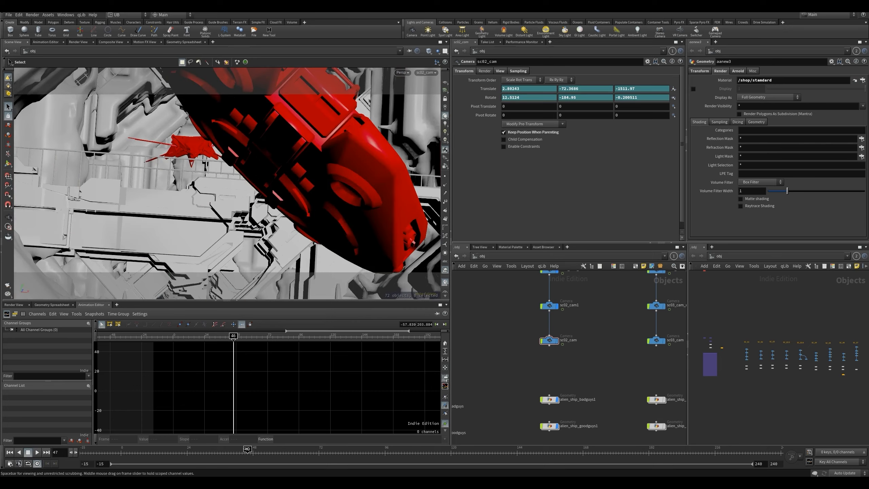
middle_drag(495, 368, 495, 324)
scroll(494, 324, up, 4)
click(526, 338)
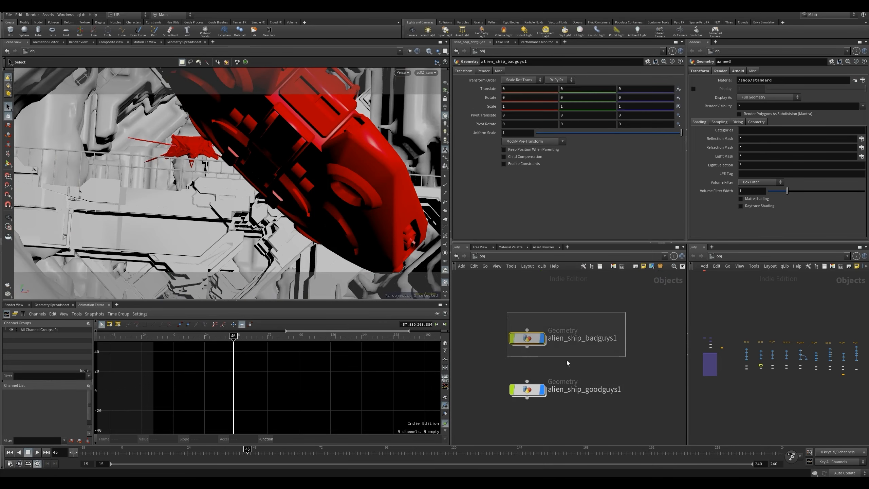
click(527, 389)
scroll(545, 306, down, 6)
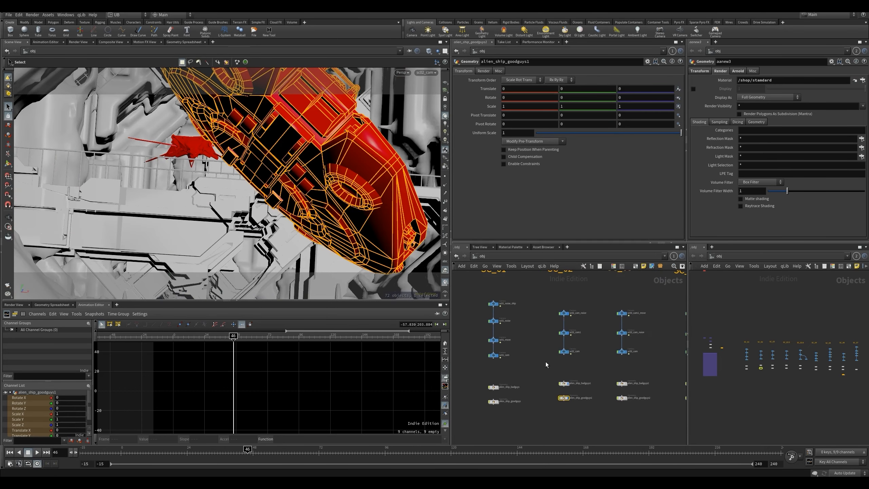
click(555, 357)
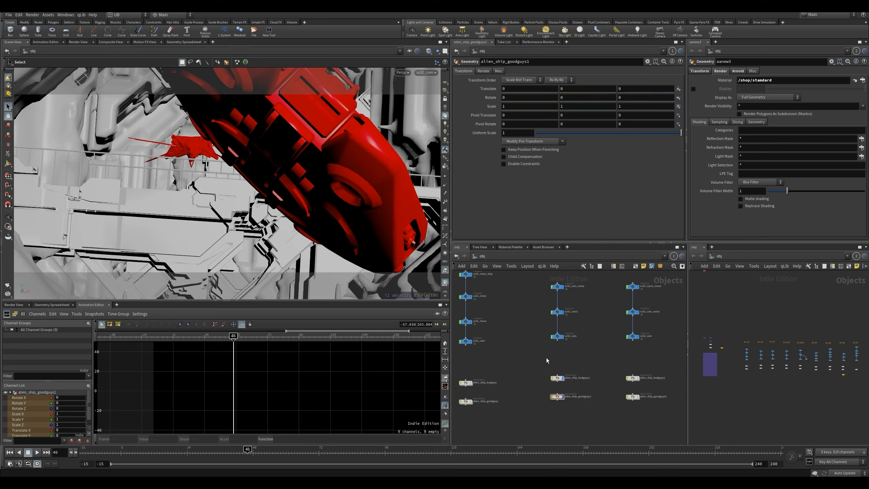
middle_drag(555, 357, 531, 362)
- Scrub and play the shot past its end to frame 126, replay it from an earlier frame and stop at frame 79
drag(241, 455, 226, 452)
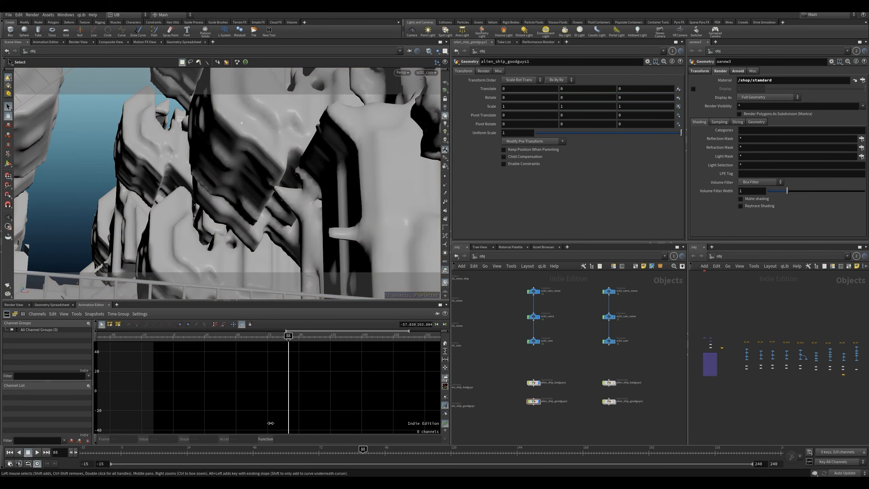
mouse_move(320, 452)
mouse_down()
mouse_move(350, 448)
mouse_move(330, 442)
mouse_up()
key(Up)
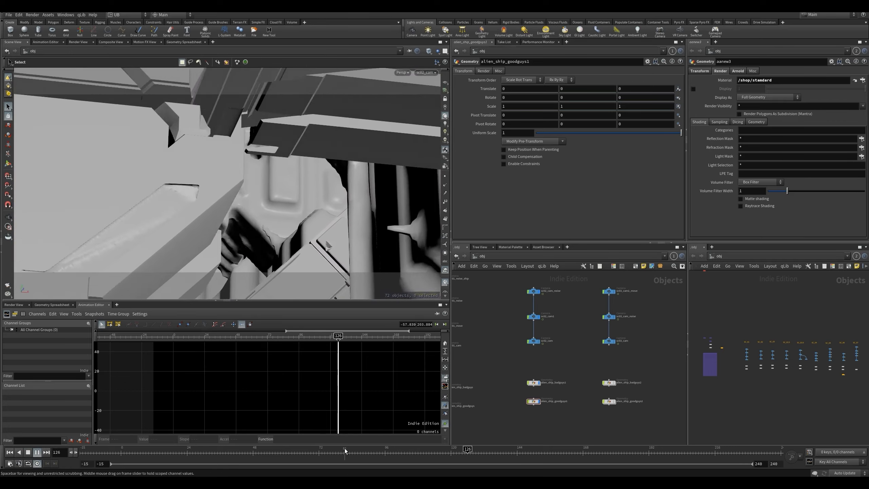
click(182, 451)
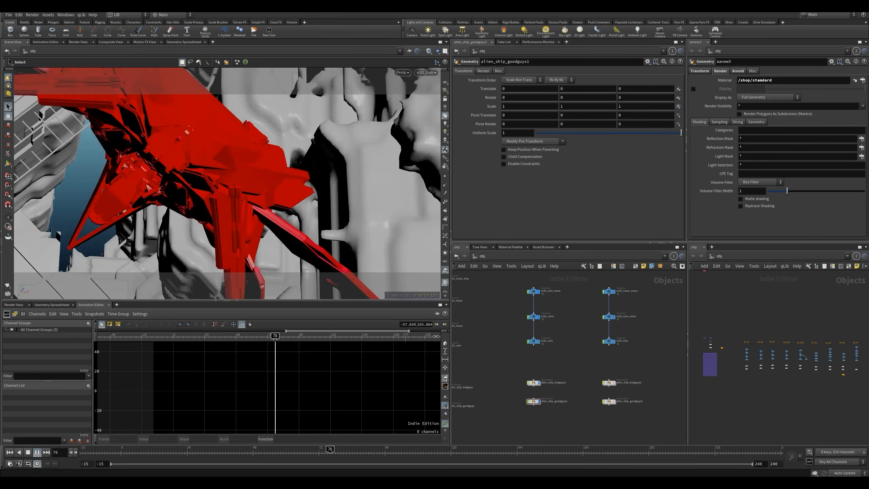
key(Up)
- Enter the alien_ship_goodguys1 geometry network, select its transform1 node and scrub to frame 33
mouse_move(584, 339)
middle_down()
mouse_move(543, 329)
mouse_move(549, 341)
mouse_move(580, 329)
middle_up()
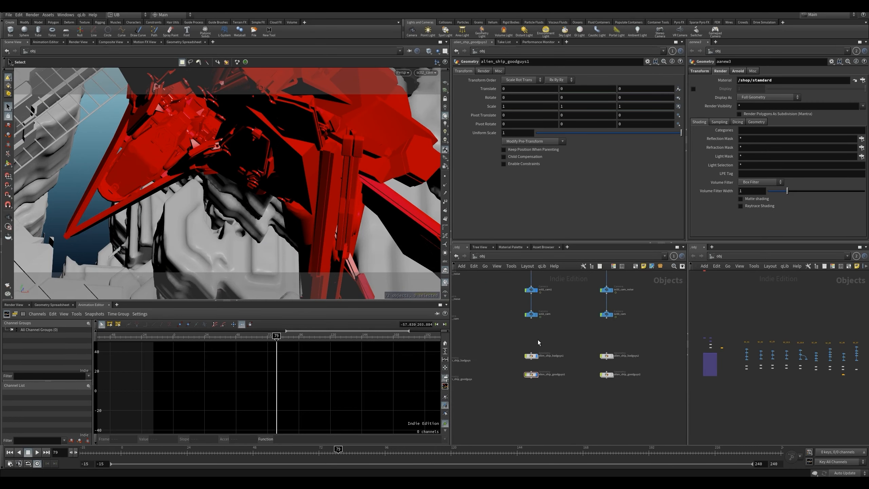
scroll(536, 335, up, 1)
click(532, 382)
double_click(530, 379)
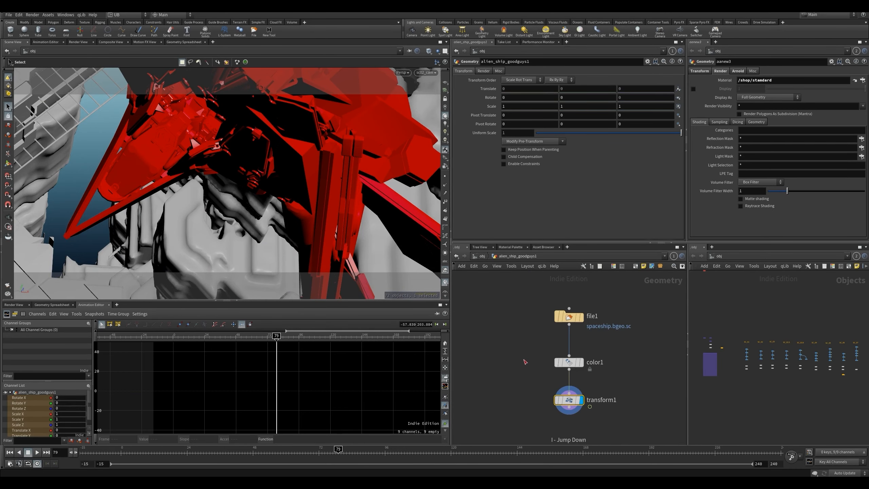
drag(154, 459, 212, 453)
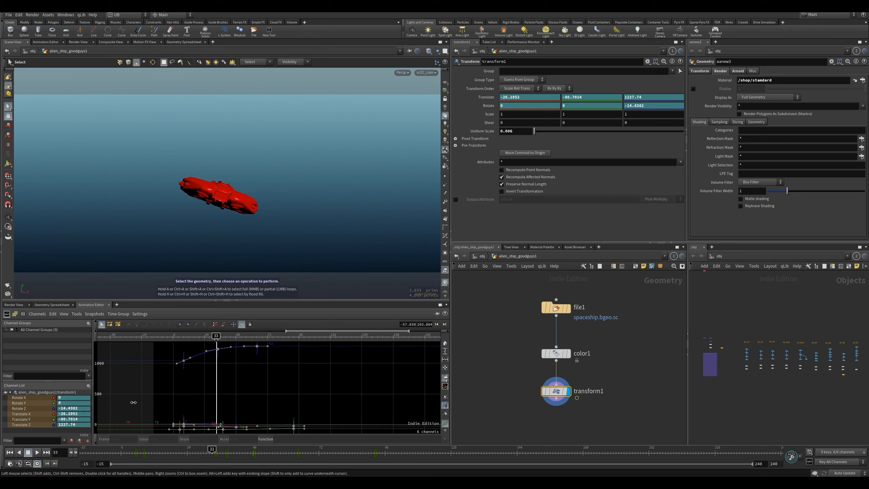
- Frame the transform1 animation curves in the graph and try to move a key, then undo the change
scroll(281, 392, down, 2)
drag(344, 397, 175, 432)
key(f)
scroll(312, 401, down, 4)
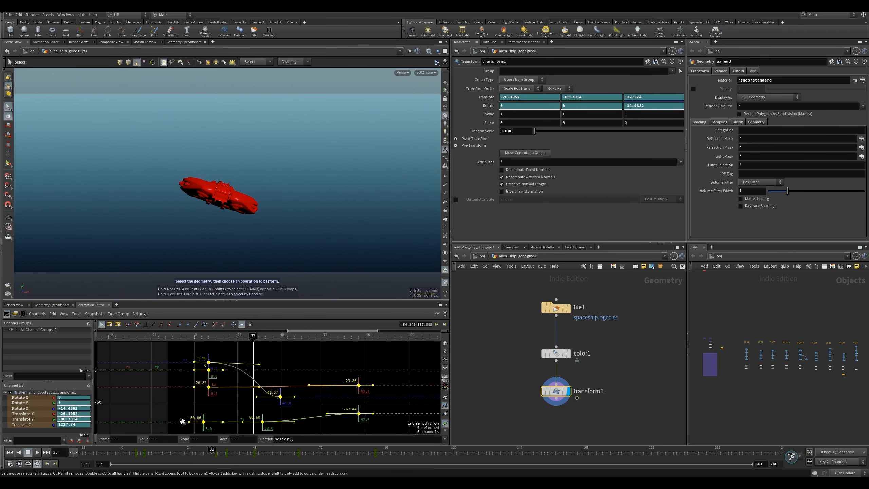
click(314, 358)
scroll(315, 359, down, 2)
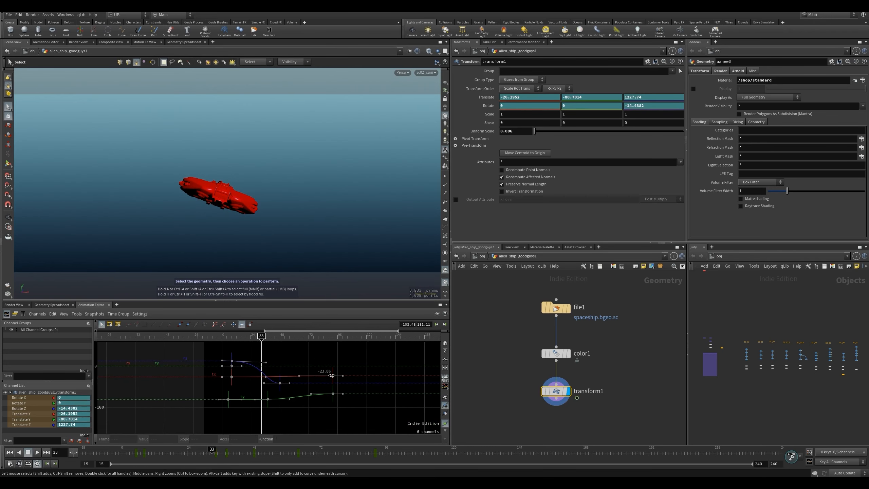
drag(332, 375, 336, 397)
key(ctrl+z)
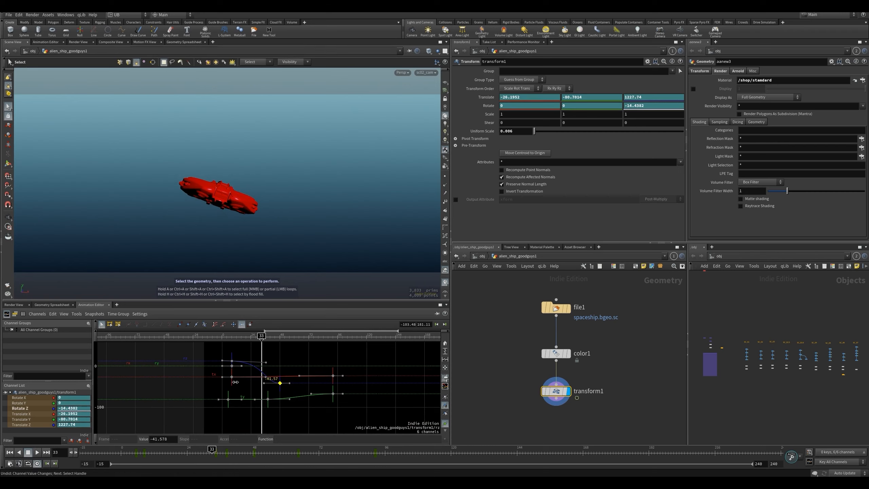
- Isolate the Translate X, Y and Z curves and try to shift the last Translate Z key, then undo it
click(20, 413)
shift+click(29, 424)
key(h)
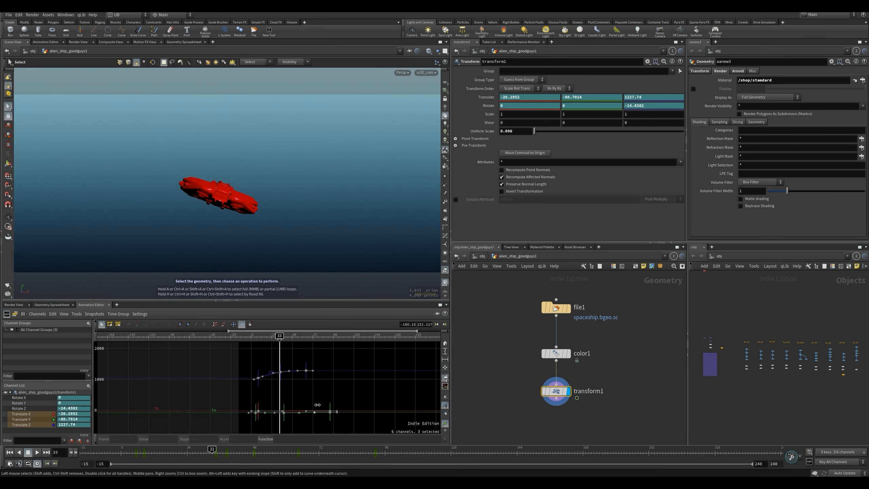
mouse_move(307, 373)
mouse_down()
mouse_move(306, 363)
mouse_move(306, 415)
mouse_move(307, 384)
mouse_up()
key(ctrl+z)
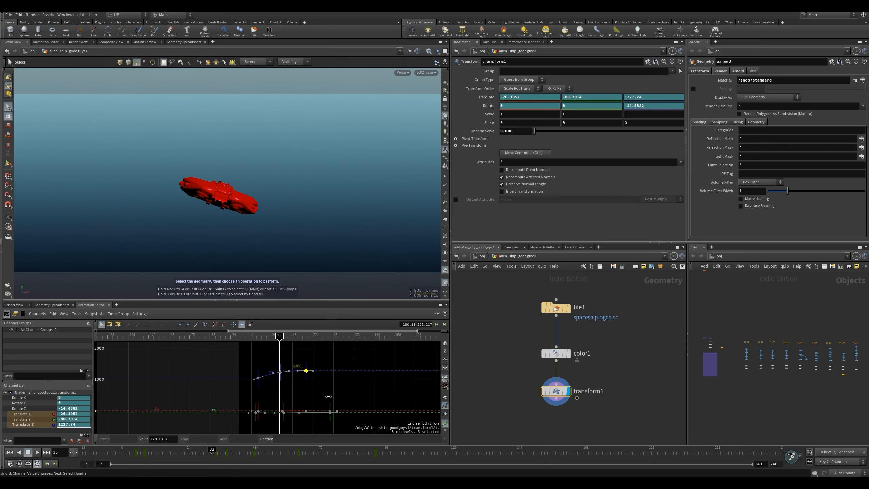
- Show only the Translate X curve and try to move its last key, then undo the move
click(32, 419)
click(33, 414)
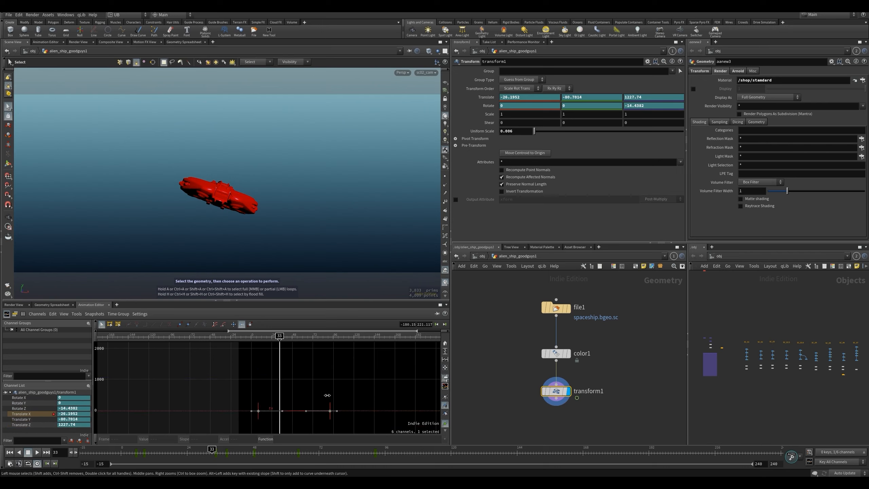
drag(329, 410, 330, 409)
key(ctrl+z)
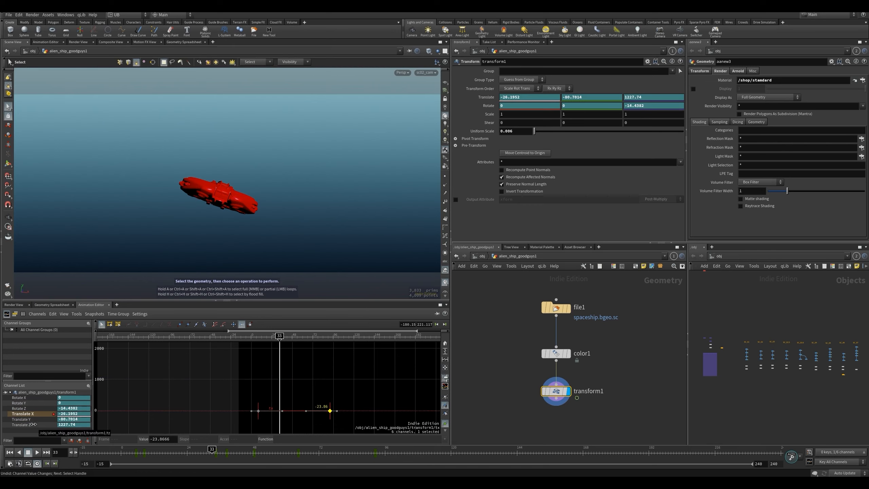
- Show only the Translate Y curve and try to move its keys, then undo the change
click(34, 420)
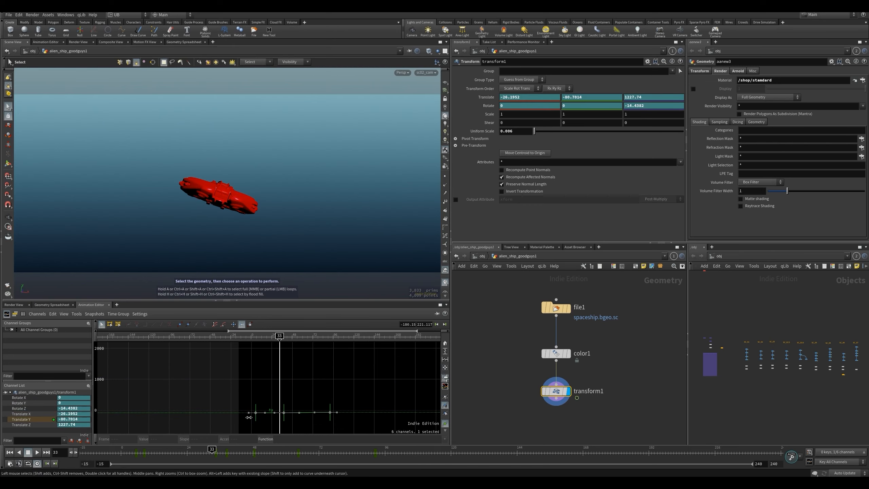
drag(331, 410, 284, 412)
key(ctrl+z)
- Show only the Translate Z curve and try to move its key near frame 33, then undo the move
click(34, 424)
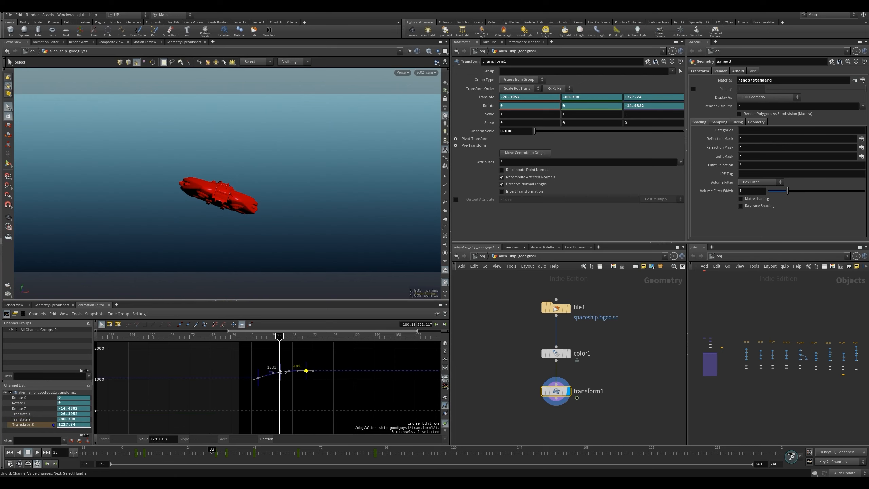
drag(280, 370, 280, 369)
key(ctrl+z)
- Jump to an early frame, play the good-guy ship's motion to frame 57 and undo the stray handle selection on its curve
key(ctrl+Left)
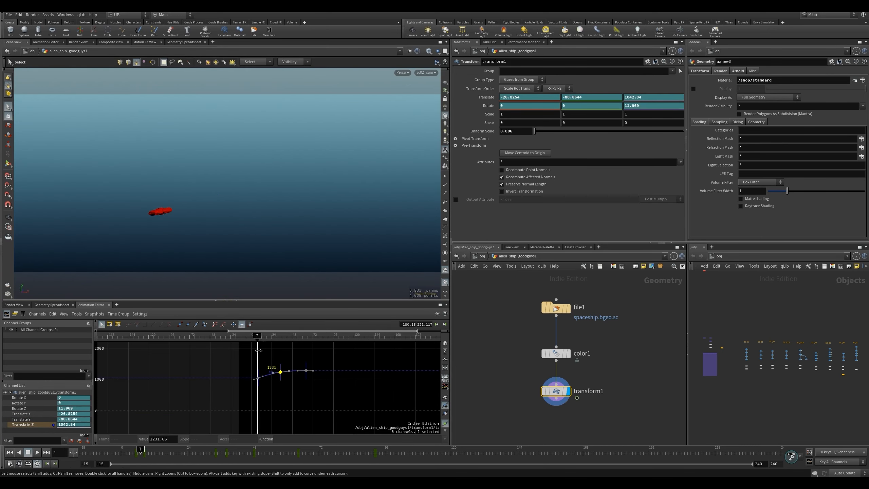
key(Up)
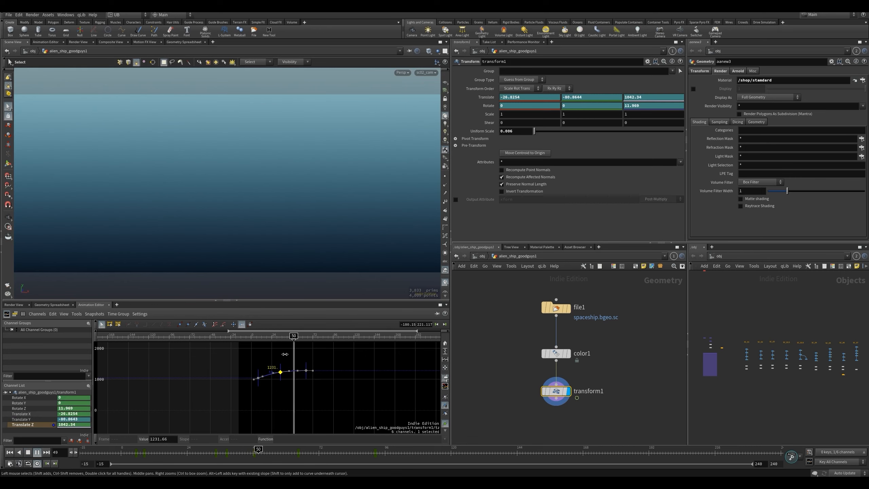
key(Up)
click(295, 364)
key(ctrl+z)
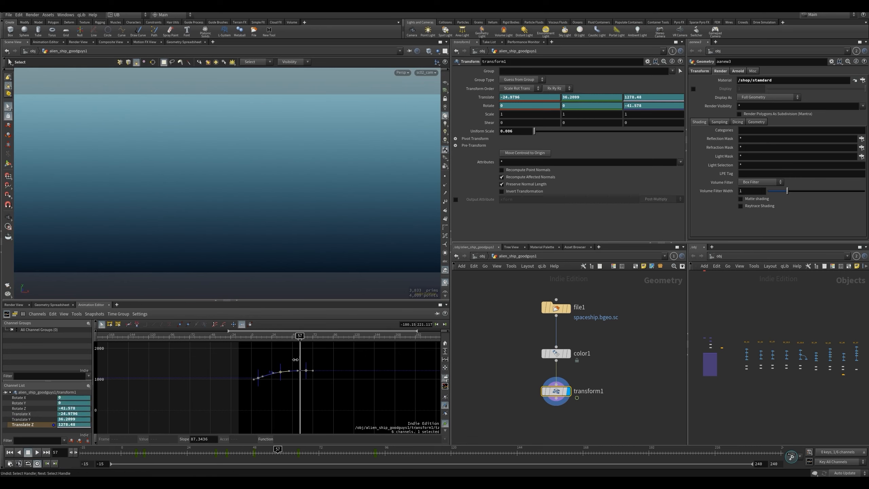
- Undo the remaining test edits and selections on the good-guy ship's transform curves
key(ctrl+z)
key(ctrl+z)
key(ctrl+z)
key(ctrl+z)
key(ctrl+z)
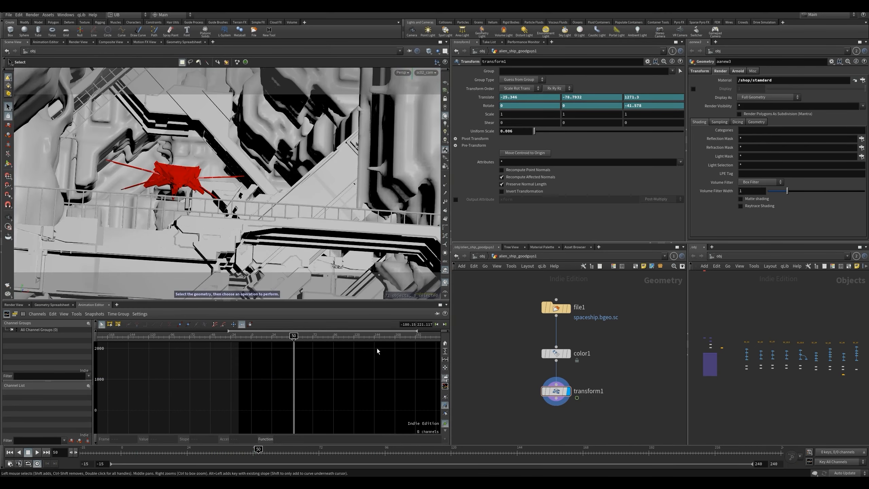
- Scrub the good-guy ship's animation near frame 37 and play it through in short passes, stopping at frame 34
drag(582, 379, 504, 405)
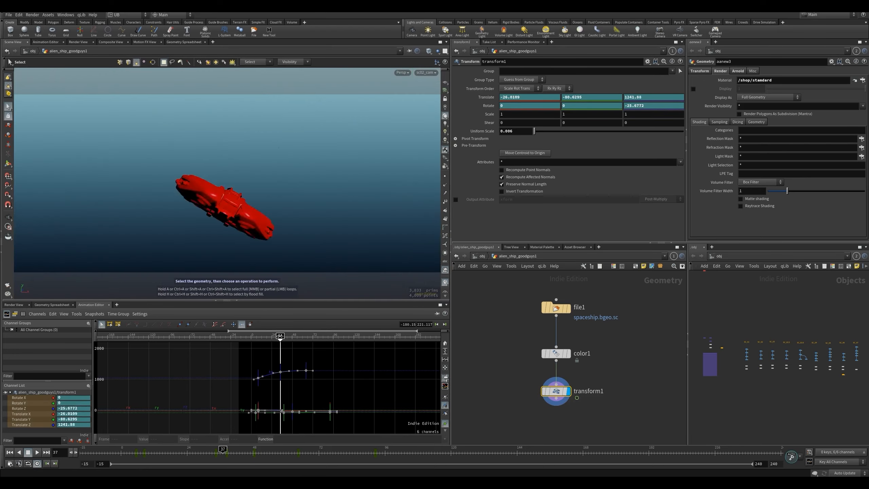
mouse_move(280, 336)
mouse_down()
mouse_move(260, 337)
mouse_move(300, 331)
mouse_move(248, 339)
mouse_move(287, 338)
mouse_move(275, 338)
mouse_up()
key(Up)
key(Up)
key(Up)
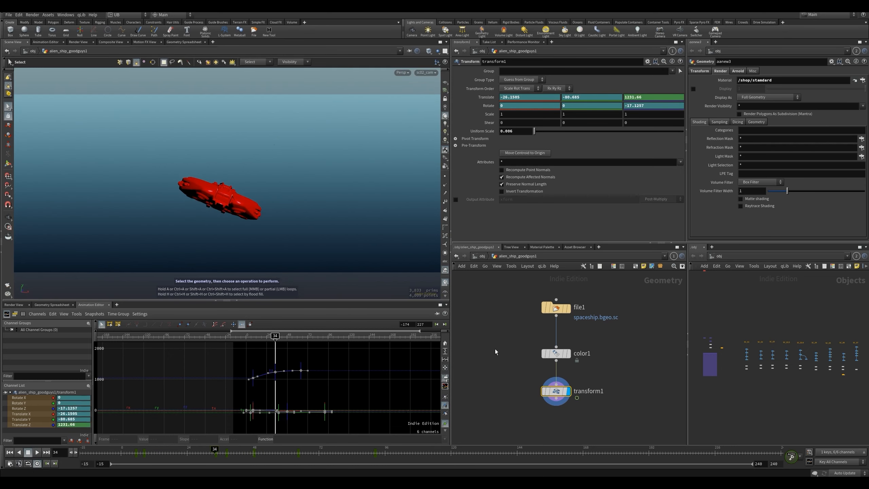
- Return to the object level, clear the ship selection and bring all the SC shot columns into view
key(u)
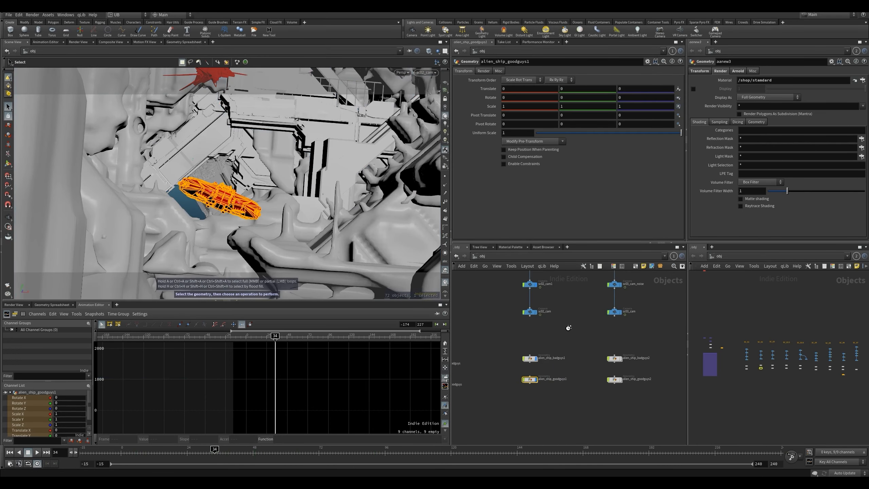
middle_drag(595, 355, 549, 359)
click(540, 358)
right_drag(561, 359, 544, 362)
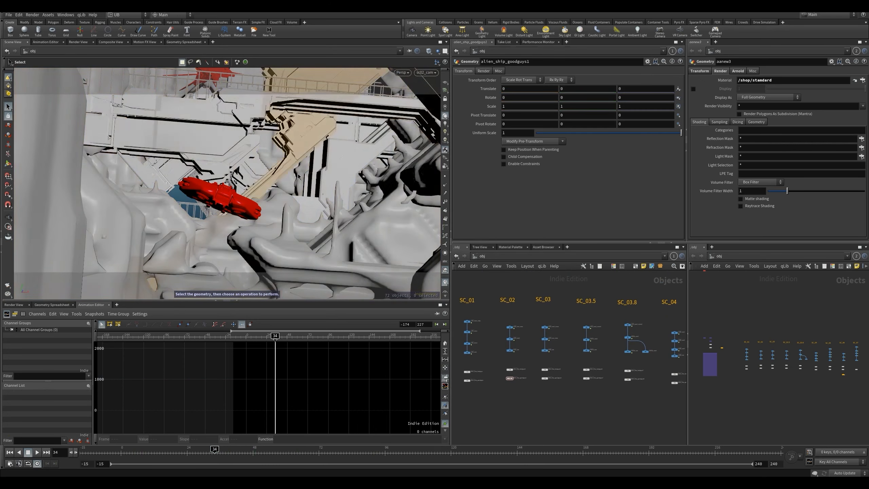
middle_drag(484, 339, 539, 367)
scroll(530, 301, down, 3)
middle_drag(520, 307, 489, 356)
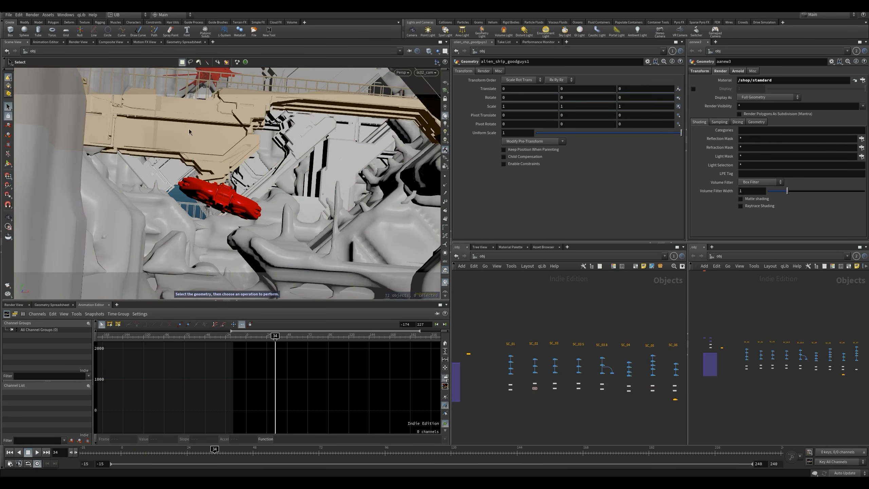
- Select the upper walkway structure in the scene, locate its new8 node and turn its display off and back on
click(205, 142)
key(f)
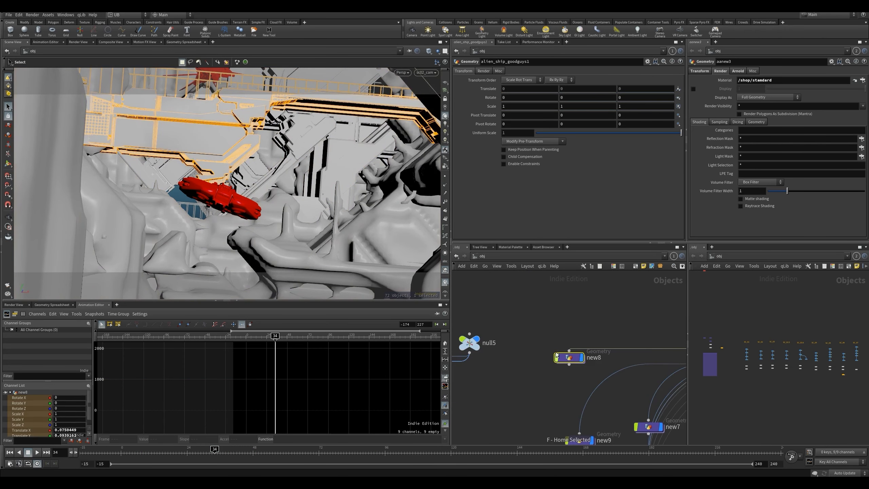
right_drag(495, 362, 566, 331)
click(568, 345)
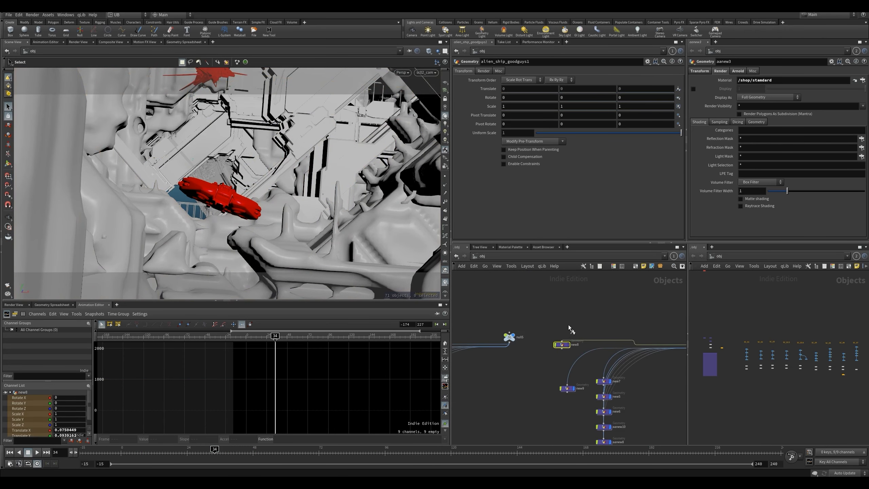
click(568, 344)
- Scrub to frame 61 and back to frame 40 to examine the walkway around the ships, and clear the selection
drag(214, 449, 289, 457)
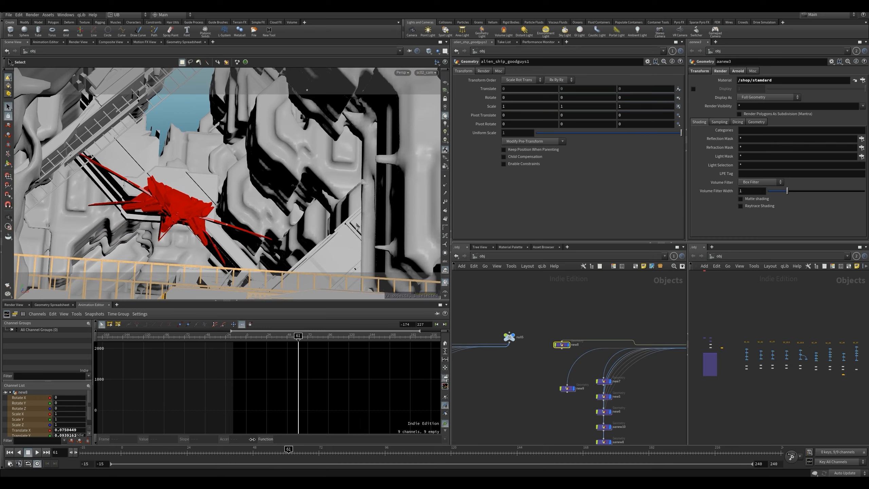
drag(254, 452, 231, 457)
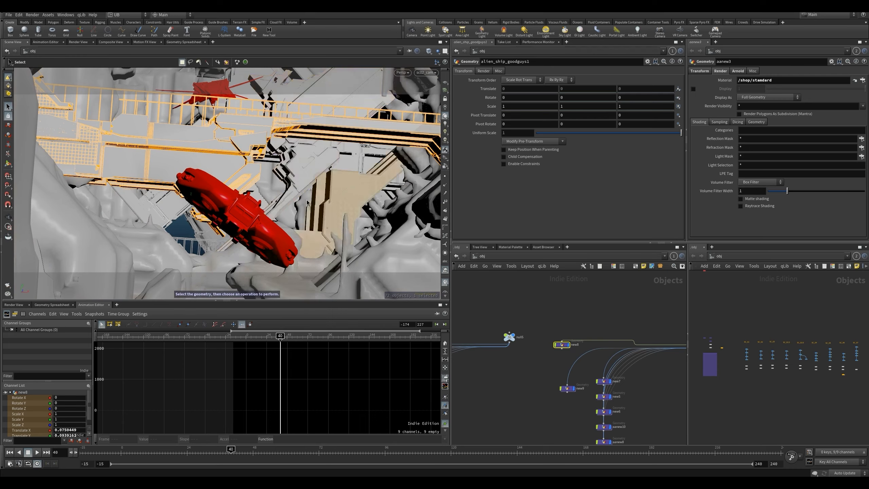
drag(325, 173, 274, 165)
click(528, 320)
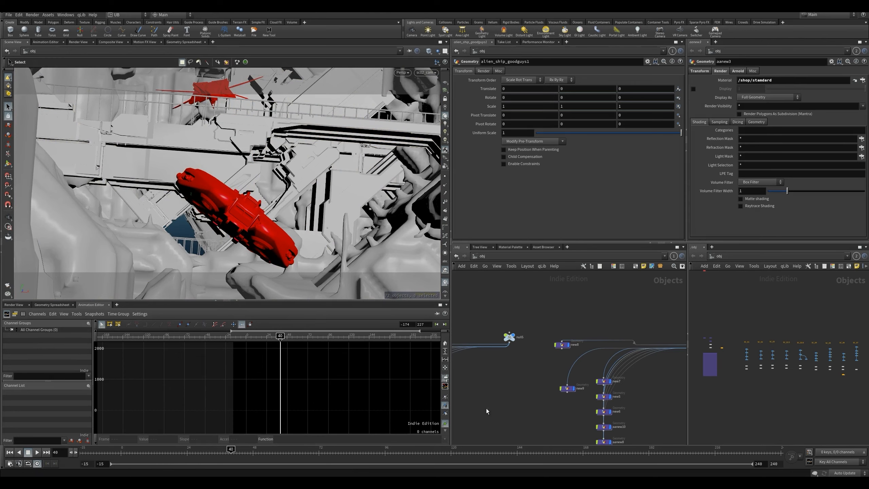
- Look through sc03_cam and display the SC_03 ships instead of the SC_02 ships
middle_drag(486, 408, 460, 377)
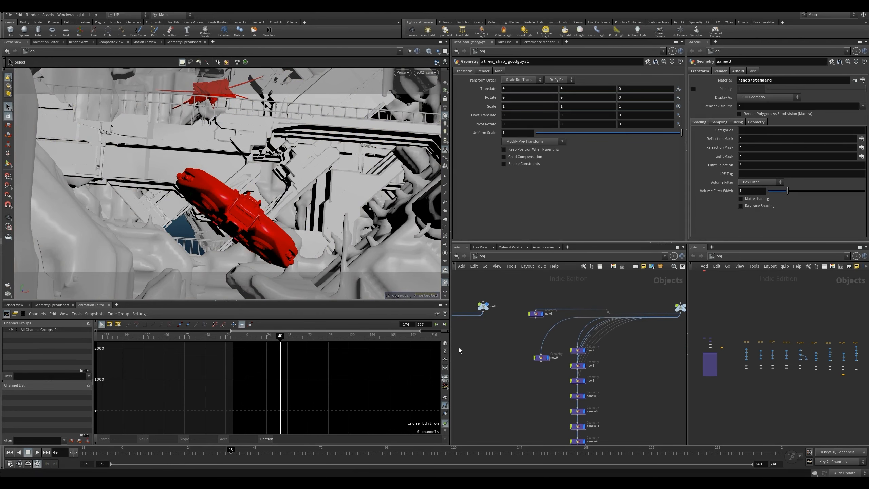
scroll(512, 388, down, 3)
middle_drag(597, 399, 553, 330)
scroll(539, 367, down, 3)
scroll(527, 331, up, 6)
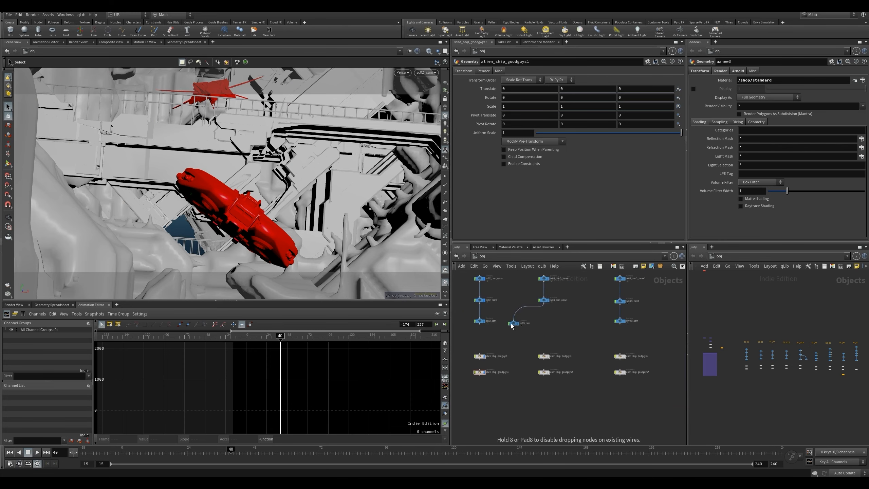
drag(528, 327, 324, 269)
scroll(514, 348, up, 2)
middle_drag(515, 347, 528, 338)
drag(516, 332, 491, 368)
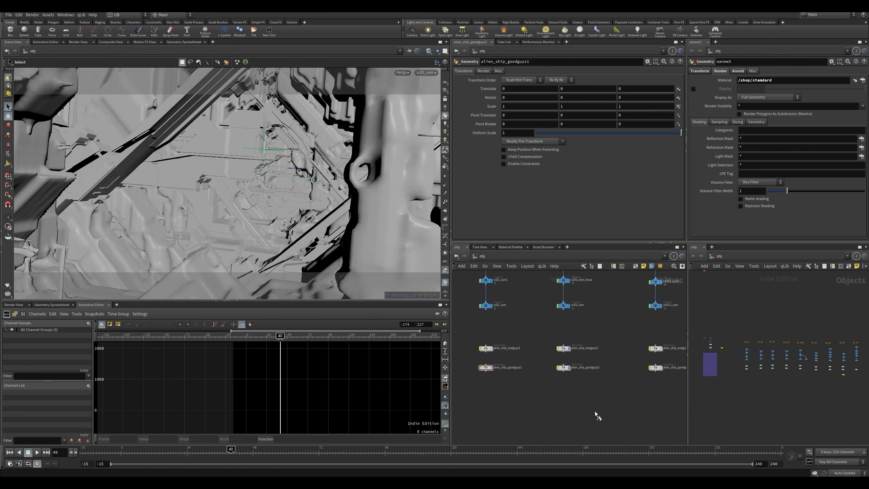
middle_drag(583, 349, 569, 363)
- Scrub the SC_03 shot between frames 53 and 25 and play it through its camera
drag(231, 448, 267, 448)
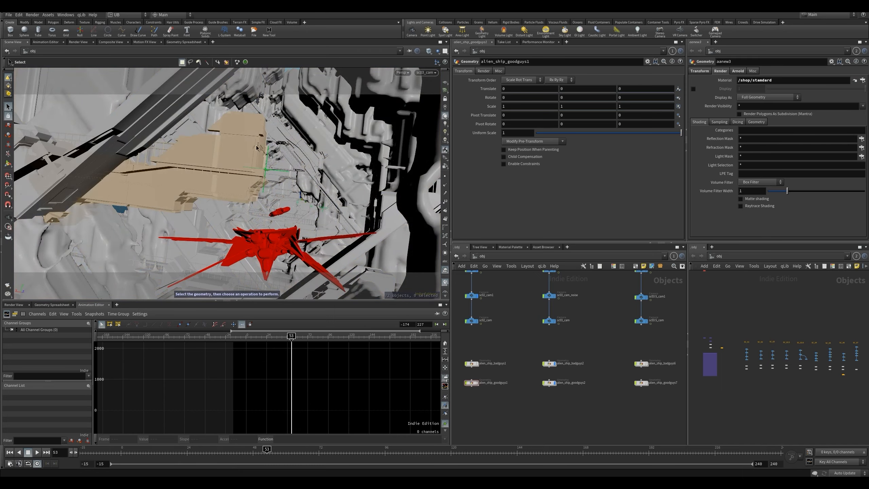
drag(244, 452, 188, 451)
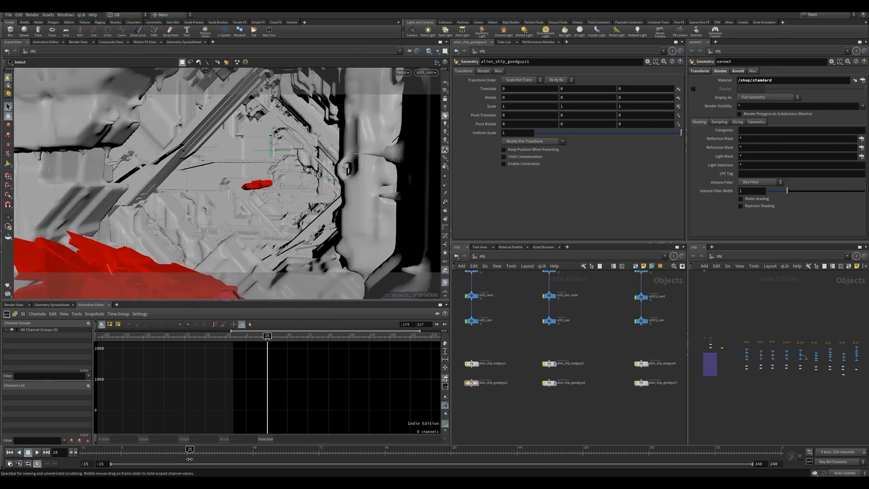
key(Up)
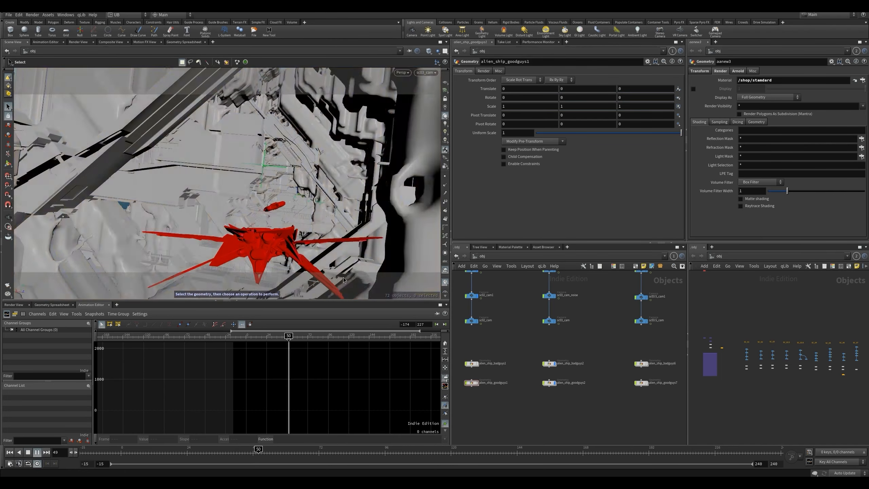
- Look through sc03.5_cam with the SC_03.5 ships displayed, rewind and play that shot
middle_drag(586, 336, 538, 333)
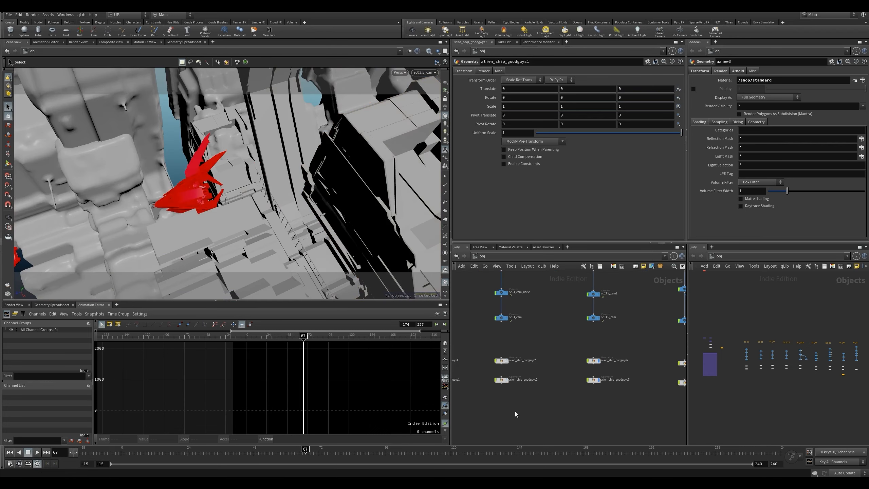
drag(240, 463, 231, 463)
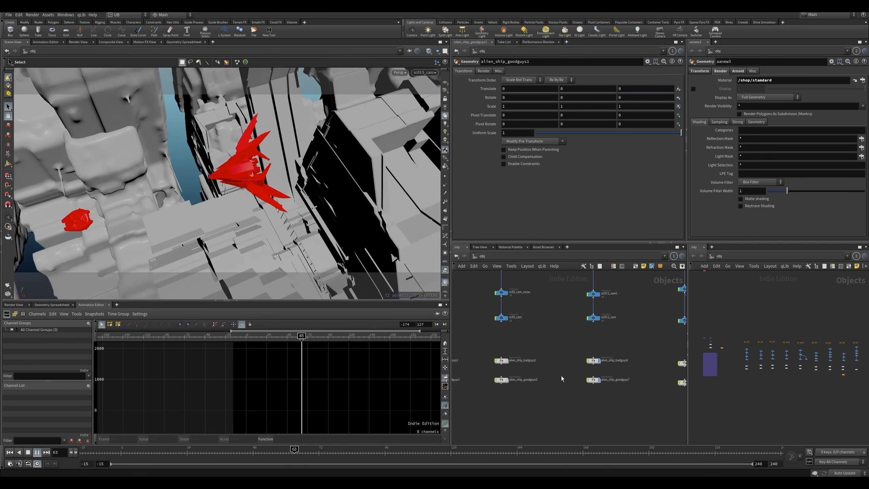
- Look through sc03.8_cam with its ships displayed, rewind and play the SC_03.8 shot
middle_drag(561, 344, 522, 378)
middle_drag(648, 358, 578, 352)
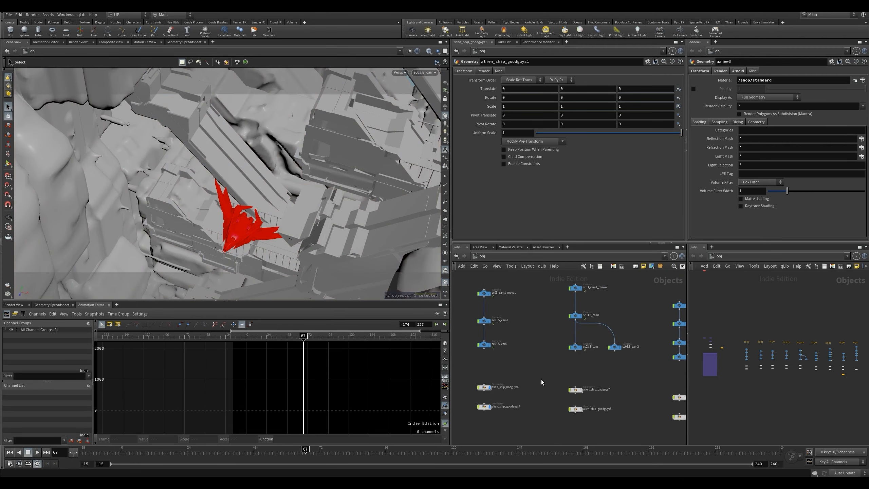
middle_drag(541, 379, 557, 344)
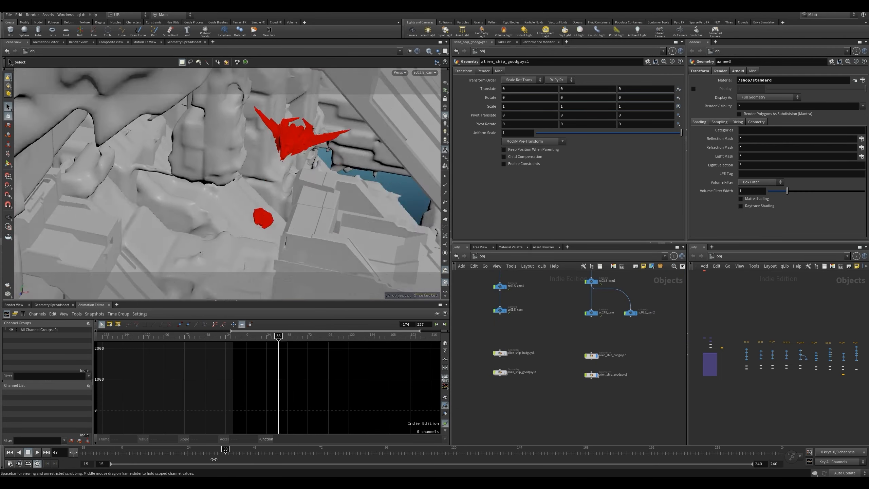
drag(213, 459, 202, 459)
key(Up)
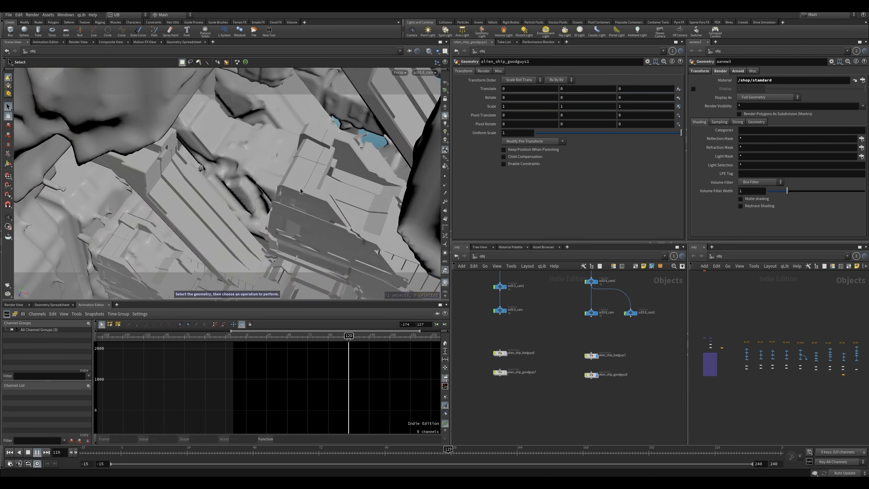
click(223, 453)
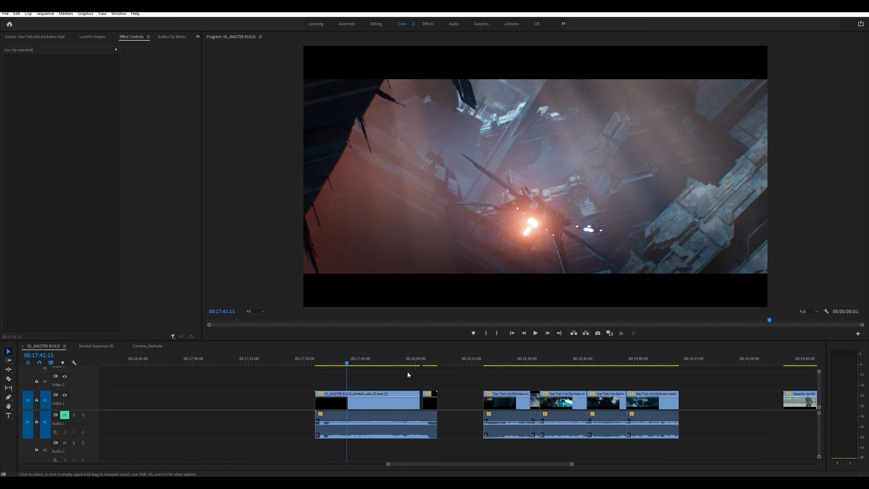
- Switch to Premiere Pro and play the finished chase in the 01_MASTER BUILD sequence around 00:17:48
drag(387, 365, 385, 367)
key(space)
click(370, 365)
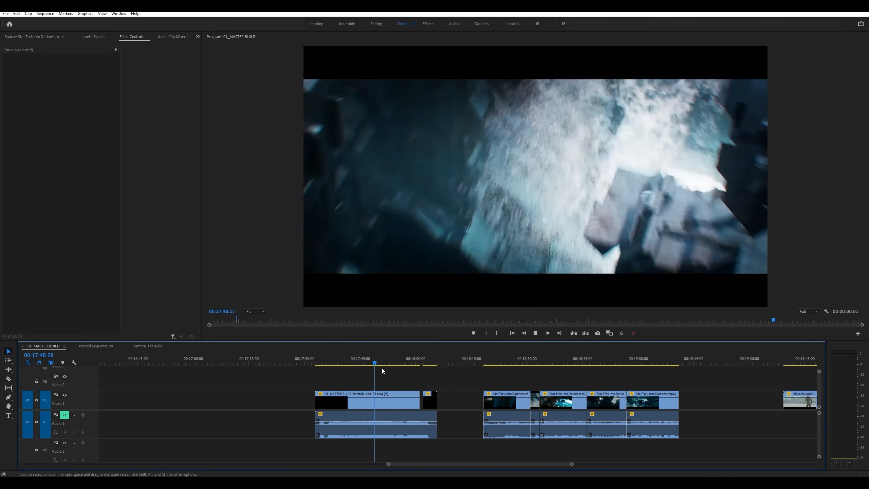
key(space)
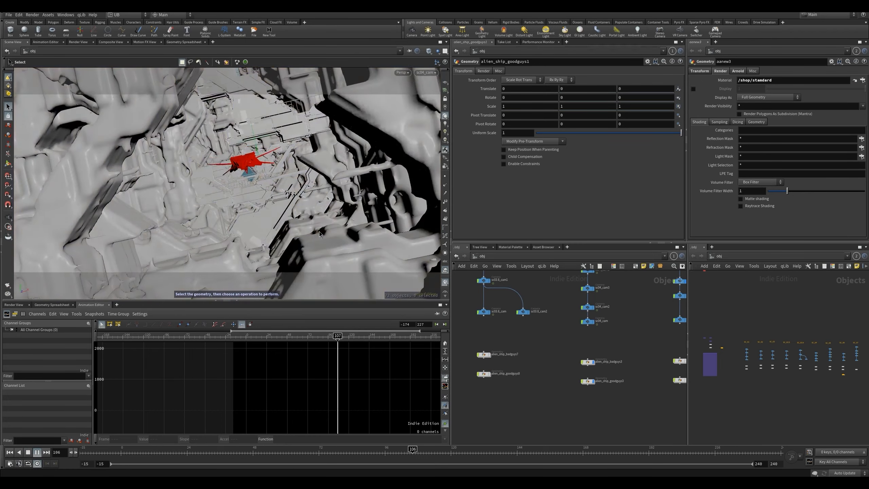
- Switch back to Houdini and replay the SC_04 shot through sc04_cam, stopping at frame 100
key(Up)
drag(261, 454, 201, 465)
key(Up)
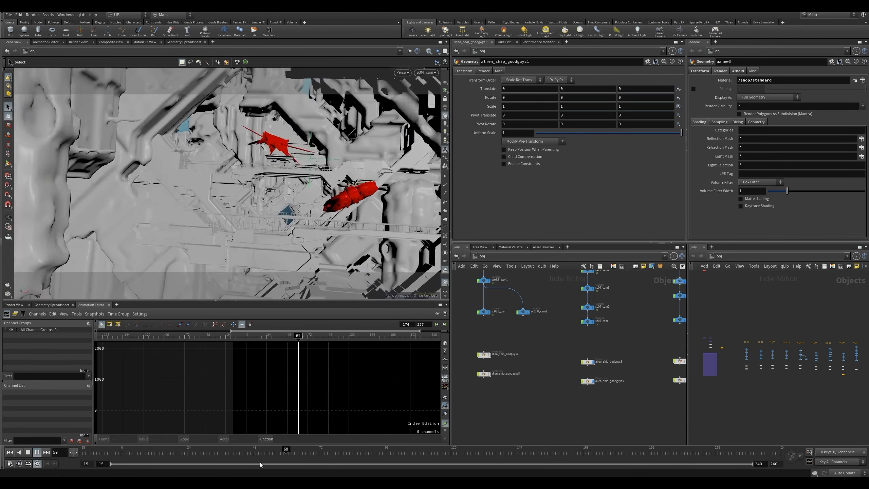
key(Up)
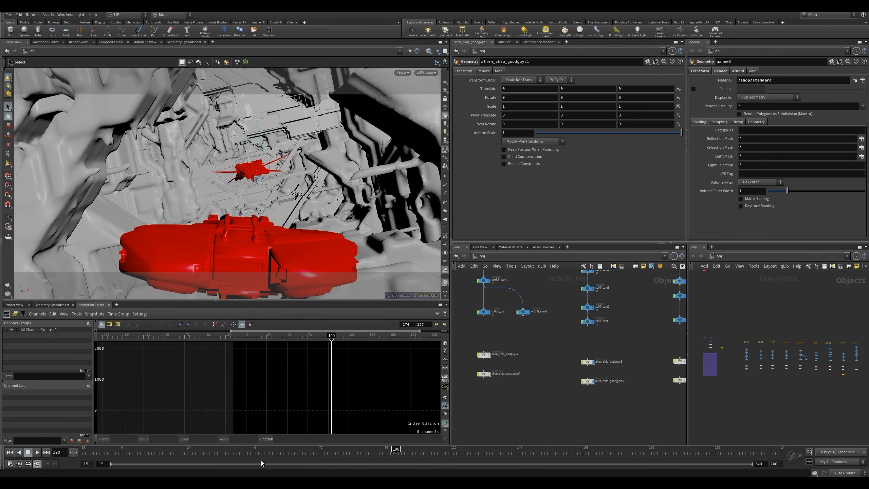
- Step frame by frame around frame 103 to examine how the good-guy ship passes the SC_04 camera, and resume playback
key(Right)
key(Right)
key(Right)
key(Right)
key(Left)
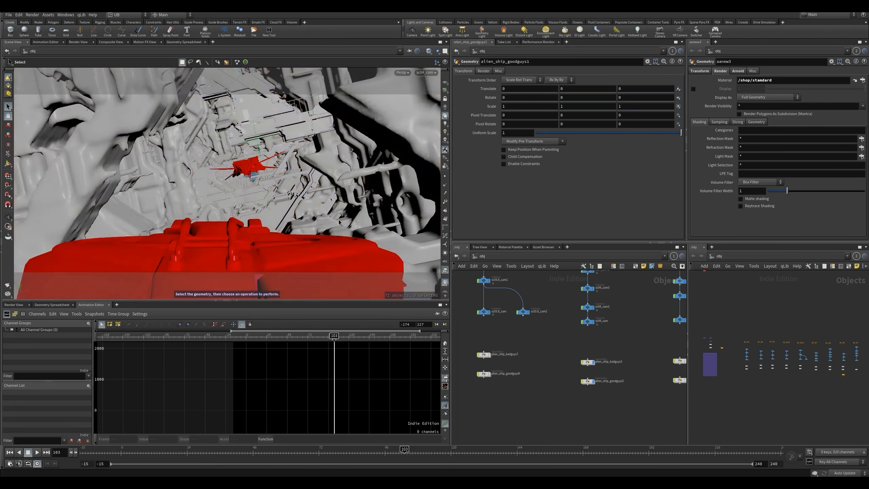
key(Right)
key(Left)
key(Right)
key(Up)
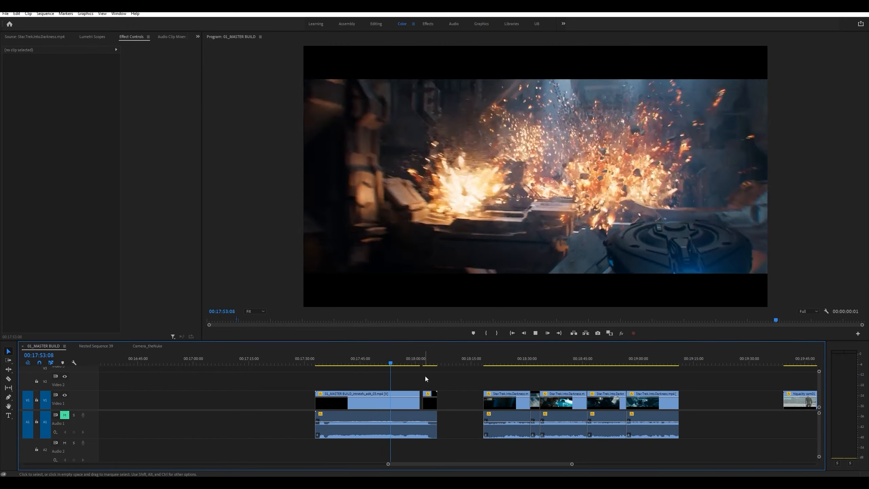
- Switch to Premiere Pro and replay the explosion section of the finished edit between about 00:17:51 and 00:17:53
click(390, 363)
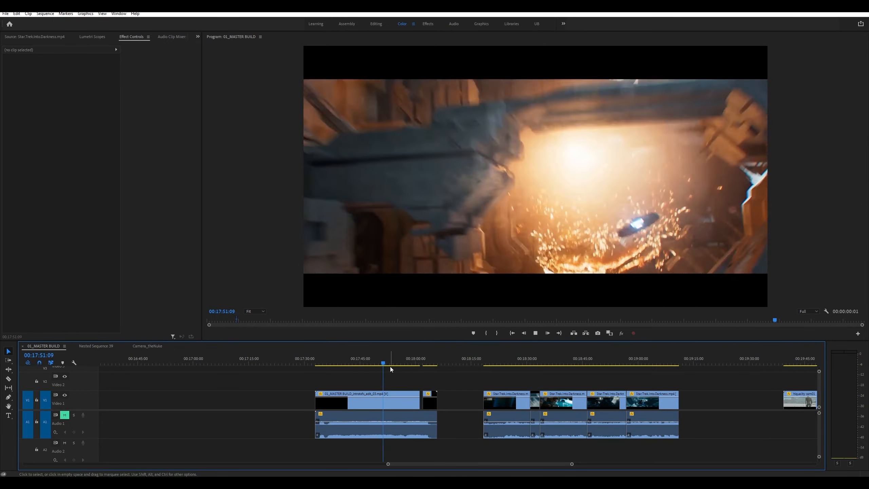
click(374, 363)
key(space)
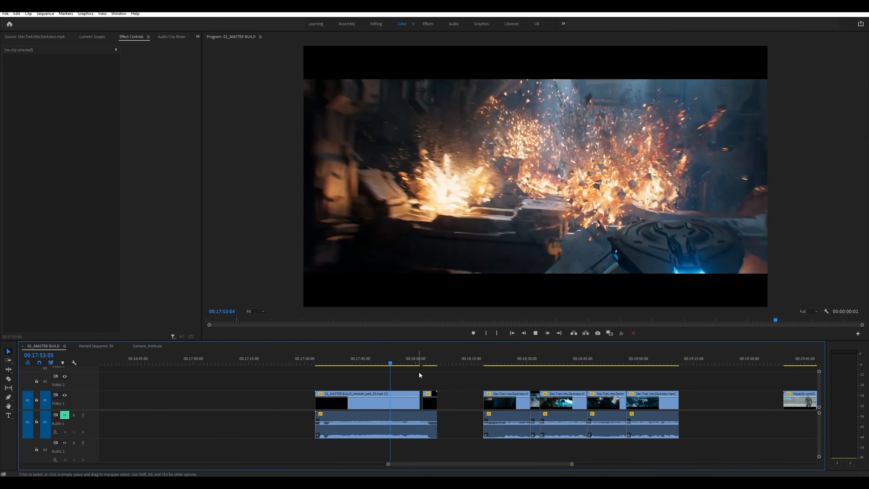
key(space)
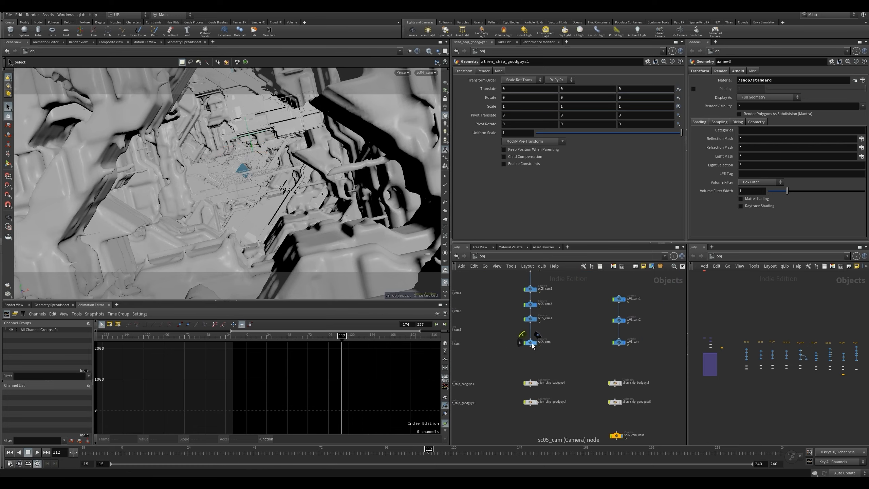
- Switch back to Houdini, look through sc05_cam with the SC_05 ship displayed and play the shot to frame 45
drag(532, 344, 399, 281)
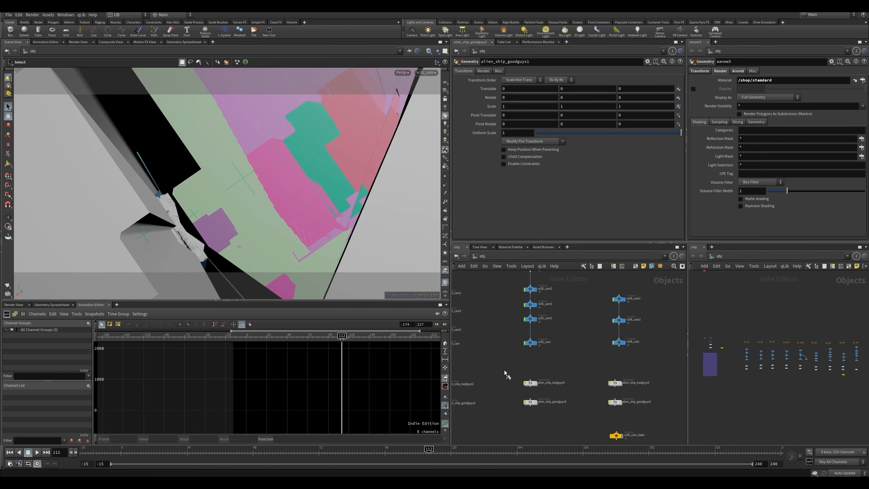
drag(504, 369, 594, 441)
drag(219, 454, 144, 458)
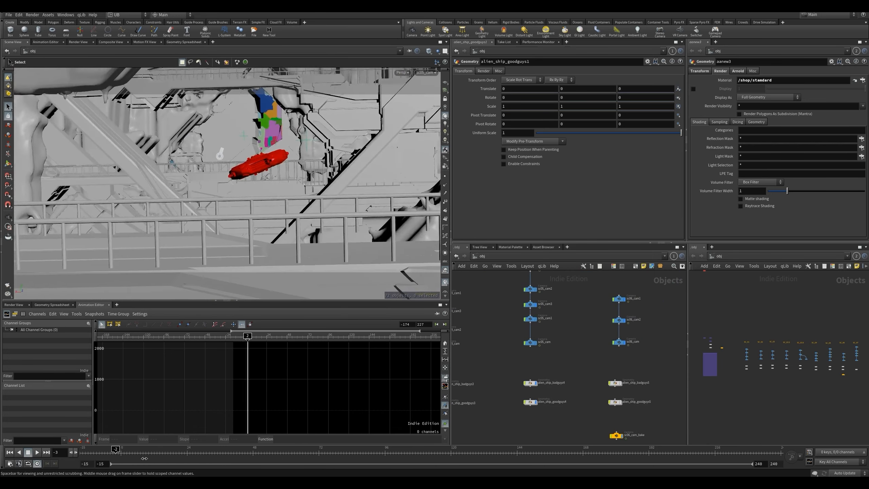
key(Up)
key(Up)
mouse_move(202, 452)
mouse_down()
mouse_move(194, 453)
mouse_move(225, 451)
mouse_move(188, 450)
mouse_up()
key(Up)
key(Up)
- Select the sc05_cam_move_ship_linked camera at the head of the SC_05 chain to examine its transform channels
middle_drag(515, 322, 526, 393)
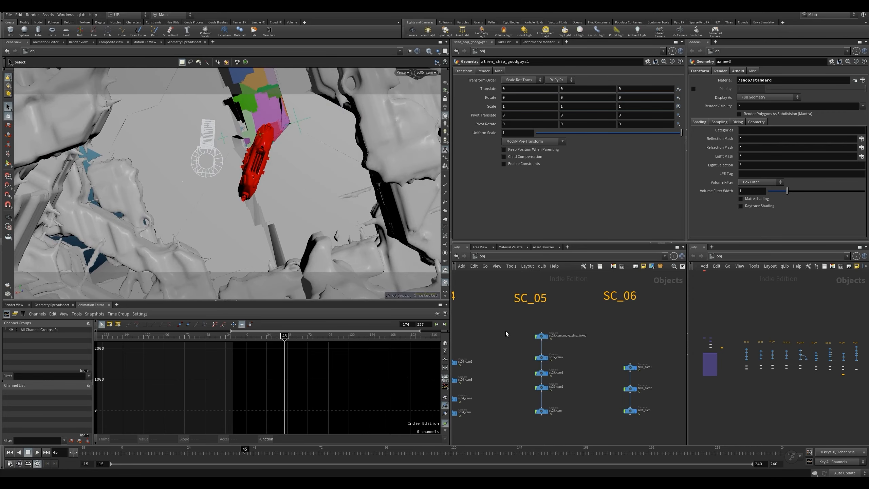
click(539, 336)
right_drag(517, 342, 549, 337)
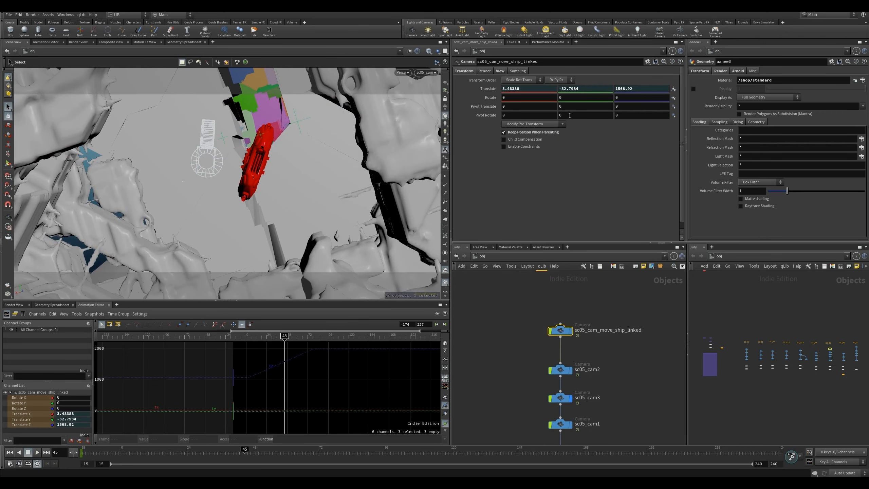
- Reveal the Translate expressions on sc05_cam_move_ship_linked, and inspect the transform1 node inside alien_ship_goodguys4 that drives them
click(490, 91)
middle_drag(497, 376, 482, 285)
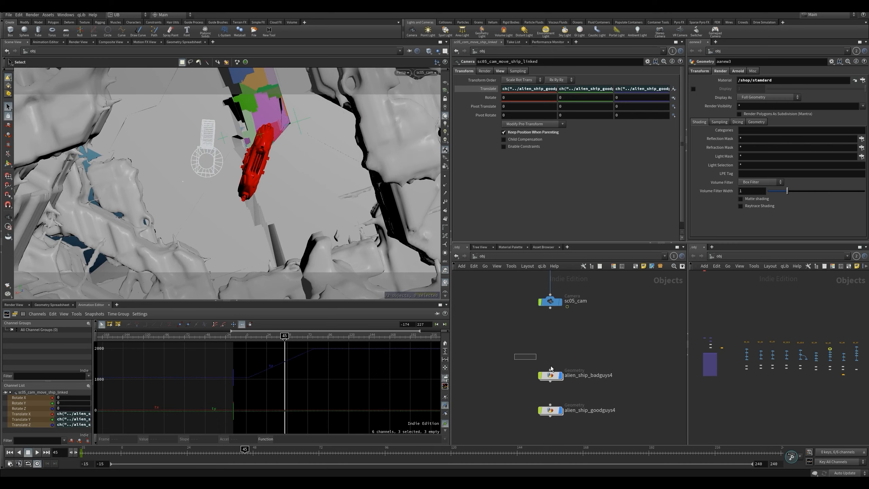
drag(550, 365, 596, 382)
click(567, 410)
key(i)
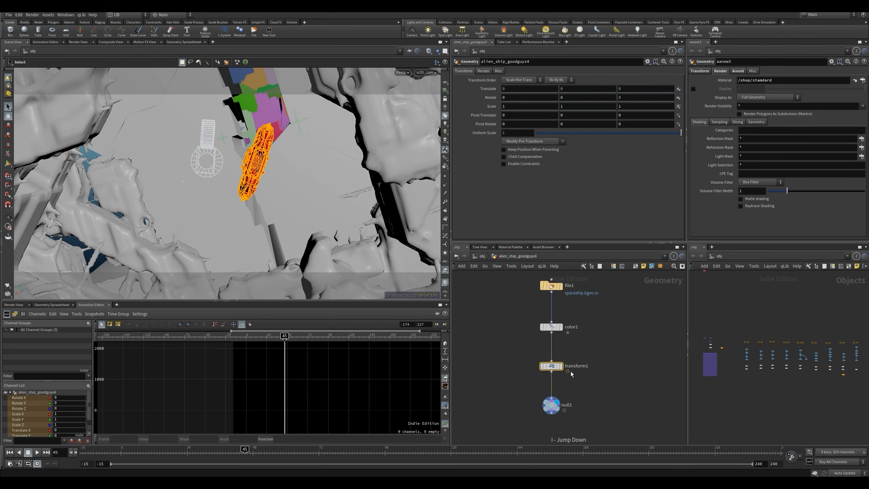
drag(516, 354, 590, 377)
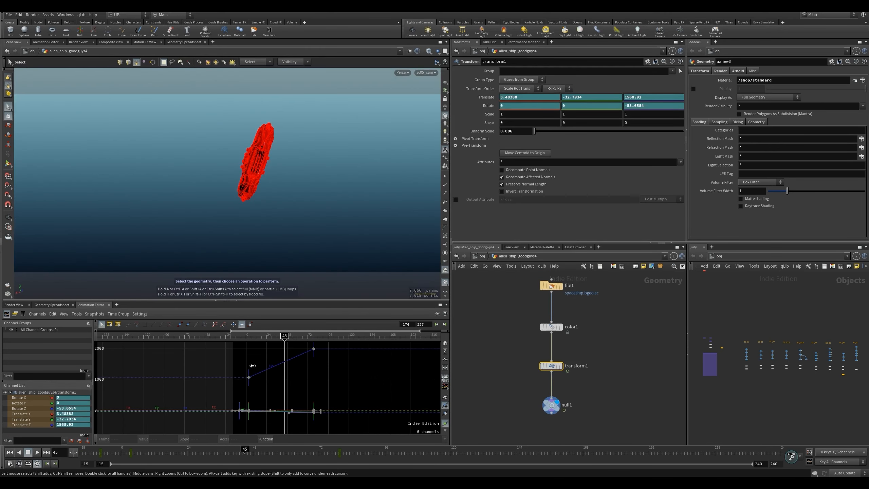
- Examine the good-guy ship's Translate Z curve, undoing the accidental key move, play its animation to frame 53 and return to object level
drag(249, 376, 250, 362)
key(ctrl+z)
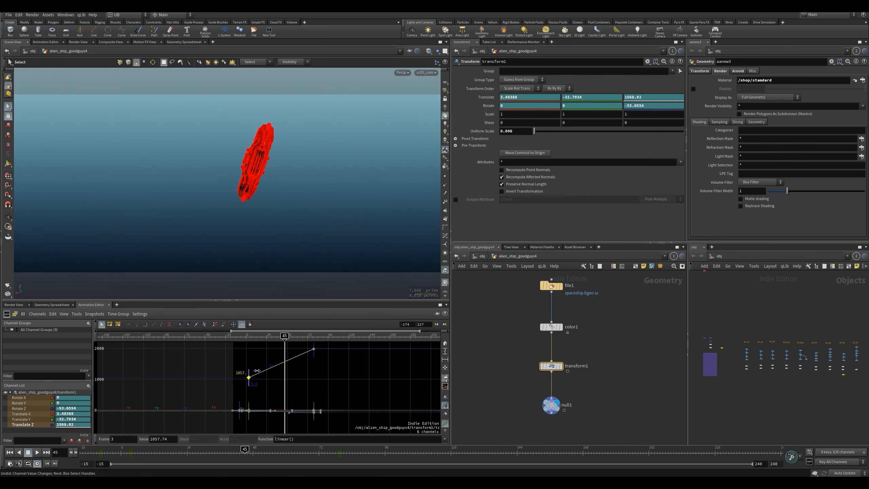
drag(342, 344, 255, 386)
click(319, 380)
middle_drag(331, 380, 329, 384)
key(Up)
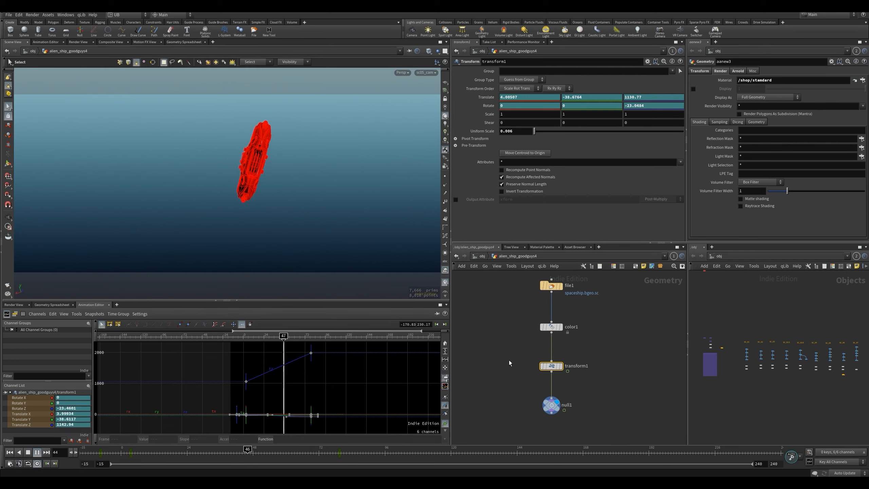
key(Up)
key(u)
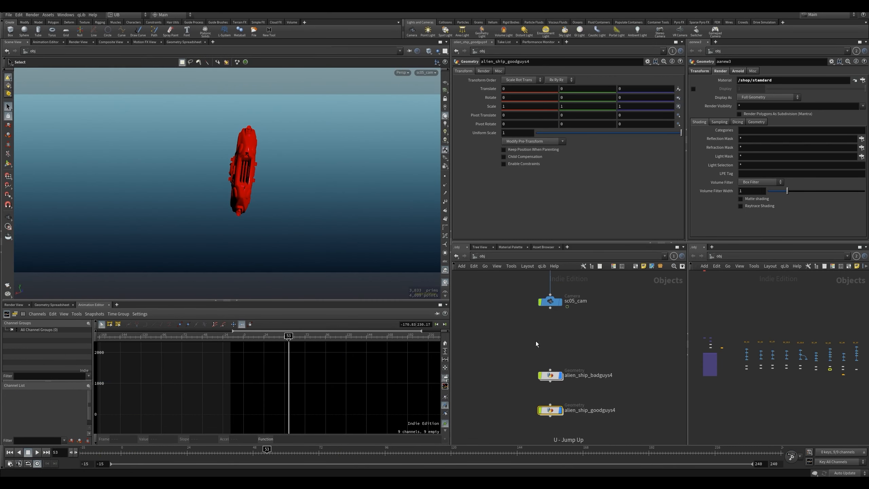
- Show the SC_05 environment again with sc05_cam and replay the shot from about frame 1 to frame 49
click(550, 303)
middle_drag(513, 349, 463, 411)
click(515, 362)
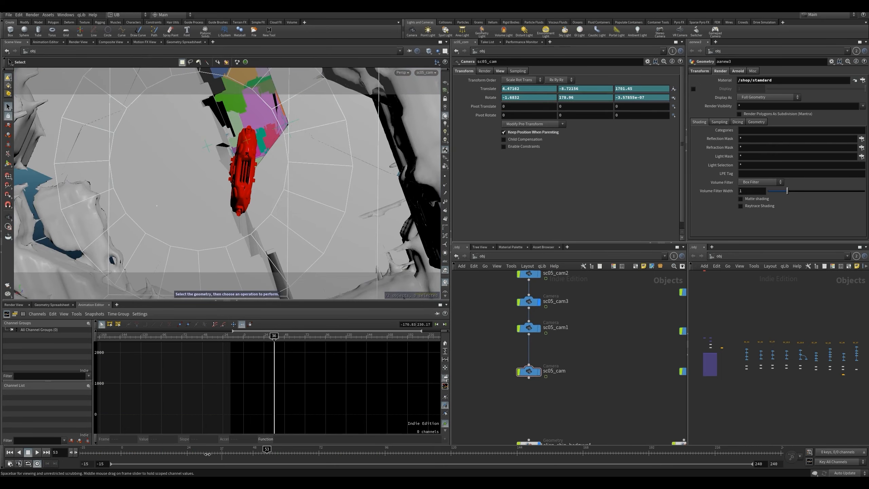
drag(207, 454, 125, 449)
key(Up)
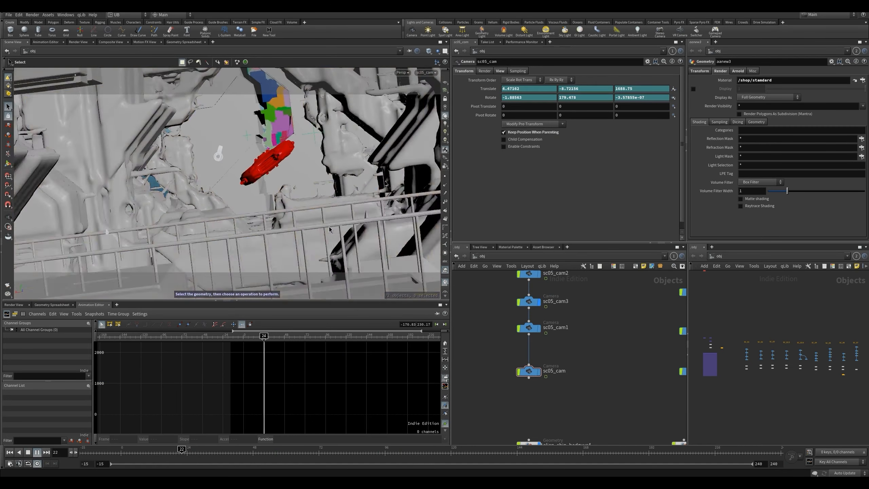
key(Up)
middle_drag(498, 317, 498, 362)
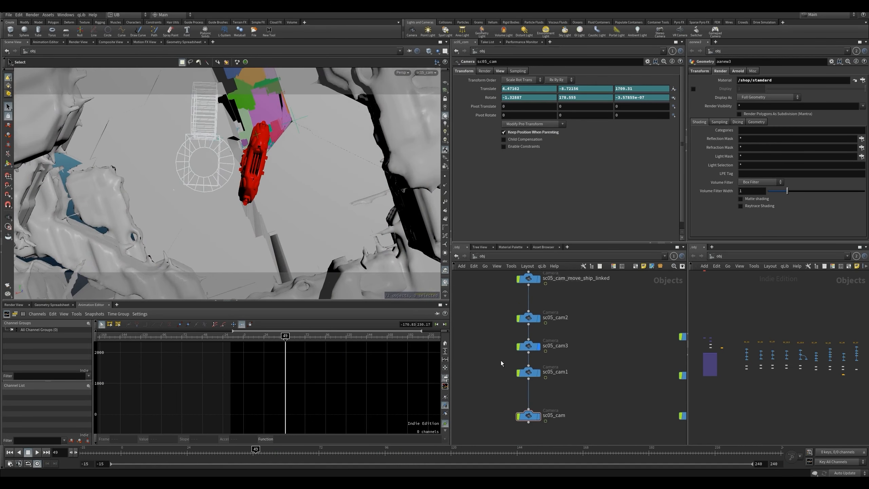
- Look over the SC_05 camera chain from sc05_cam_move_ship_linked through sc05_cam2, sc05_cam3 and sc05_cam1, ending with sc05_cam selected
click(520, 416)
middle_drag(503, 411, 500, 395)
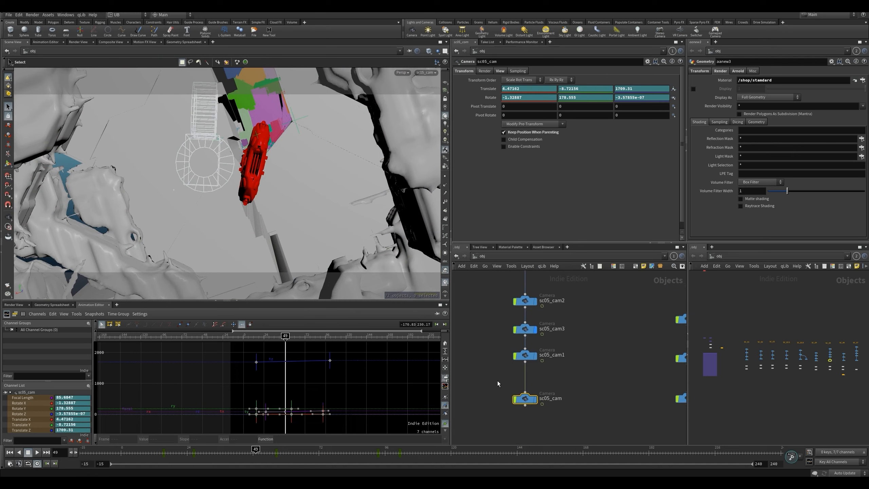
mouse_move(482, 353)
middle_down()
mouse_move(501, 366)
mouse_move(495, 360)
middle_up()
drag(498, 377, 479, 385)
middle_drag(559, 339, 554, 351)
middle_drag(559, 302, 557, 362)
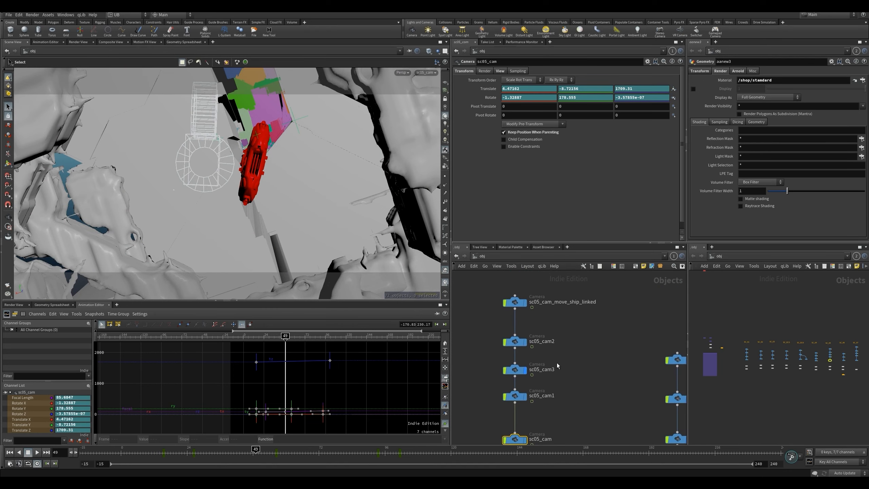
drag(542, 361, 534, 400)
middle_drag(562, 382, 572, 355)
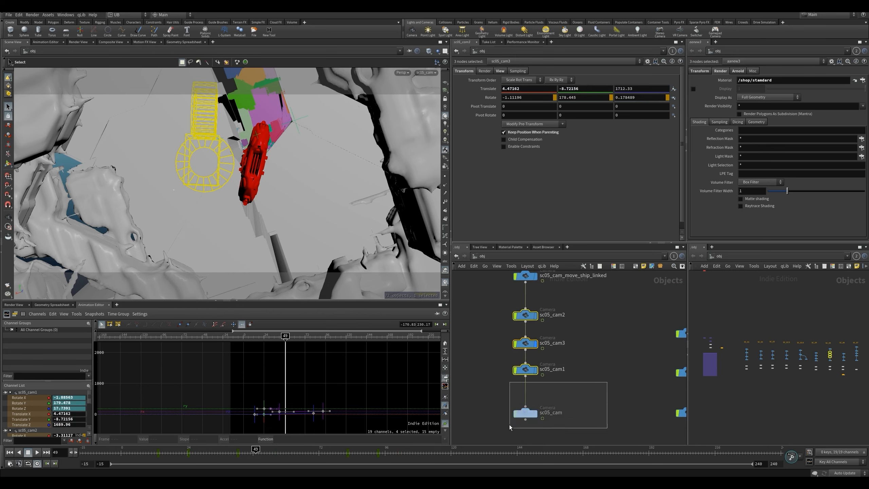
drag(510, 431, 509, 431)
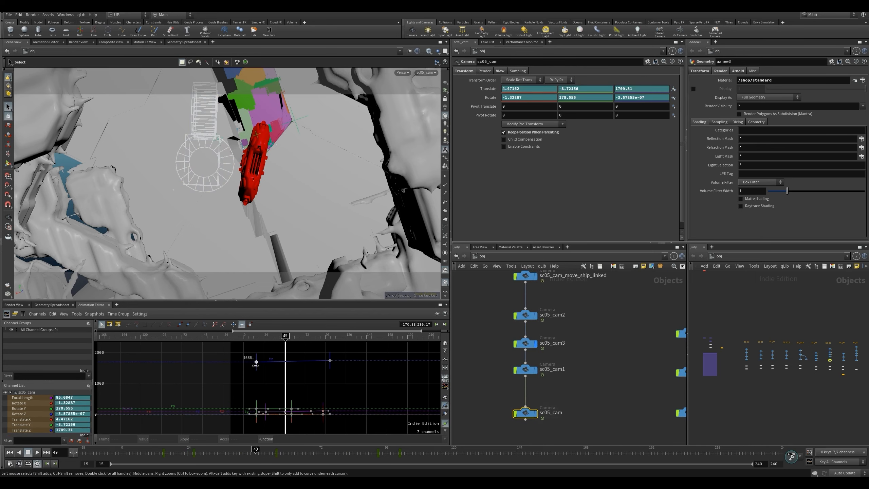
- Frame the Translate Z curve of sc05_cam, raise its last key to about 1771.62 and replay the shot
key(f)
drag(360, 350, 233, 404)
scroll(283, 384, down, 5)
click(237, 376)
drag(348, 368, 349, 353)
click(237, 337)
key(Up)
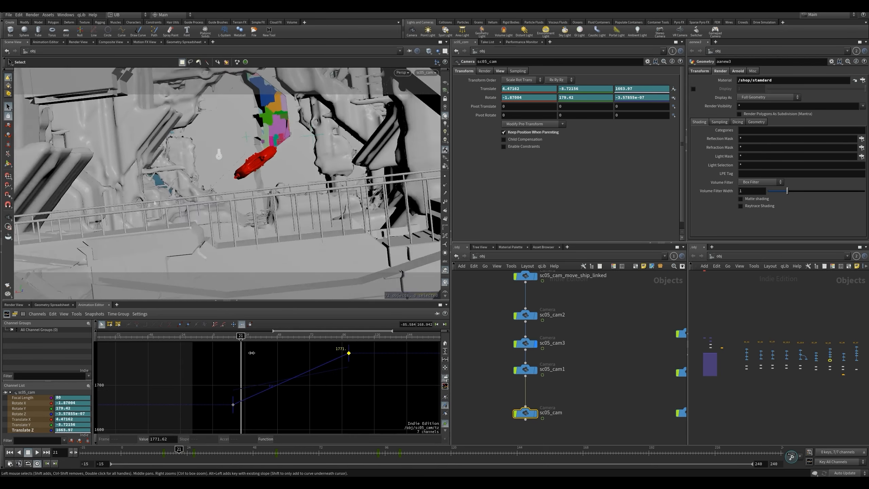
key(Up)
- Raise the last Translate Z key of sc05_cam to about 1799.79 and replay the camera move
middle_drag(354, 391, 355, 407)
right_drag(355, 380, 352, 379)
drag(320, 361, 254, 356)
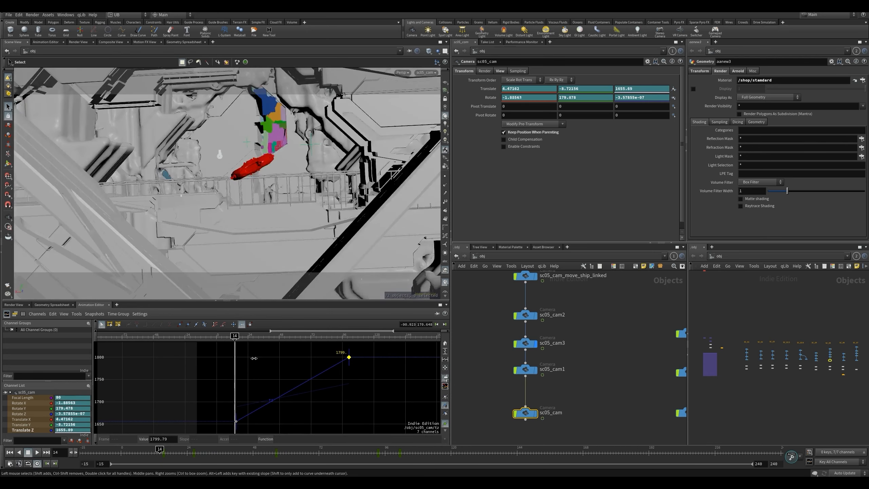
key(Up)
key(Up)
- Move the first Translate Z key of sc05_cam to frame 1 and play the shot again
drag(236, 415, 218, 415)
drag(248, 359, 238, 346)
key(Up)
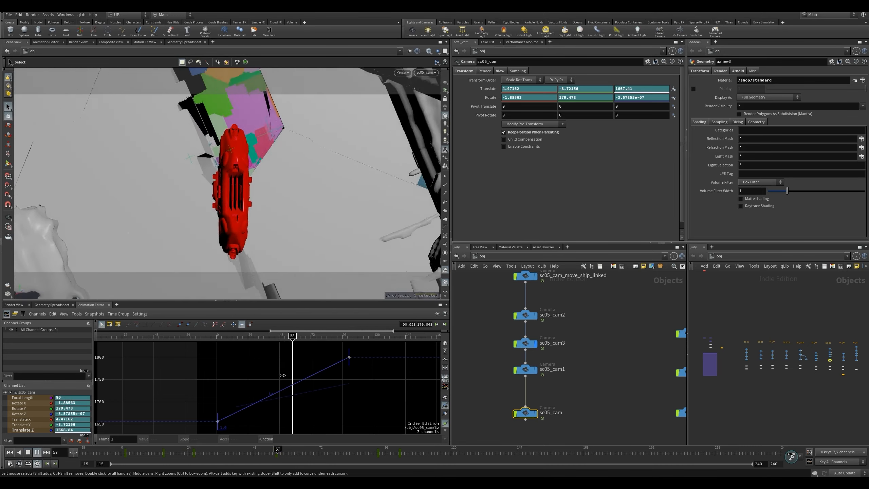
key(Up)
- Lower the first Translate Z key of sc05_cam to about 1613.02 and replay the shot several times, stopping at frame 67
right_drag(287, 375, 270, 364)
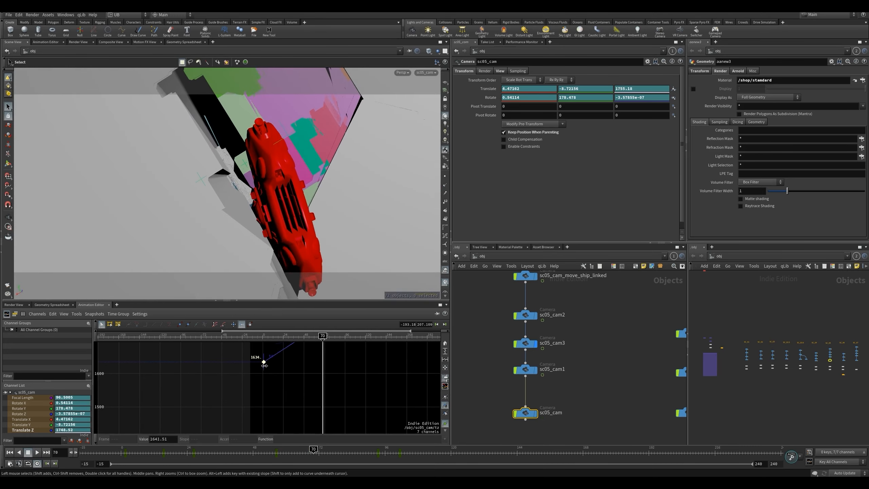
click(268, 338)
key(Up)
middle_drag(330, 386, 321, 401)
click(263, 337)
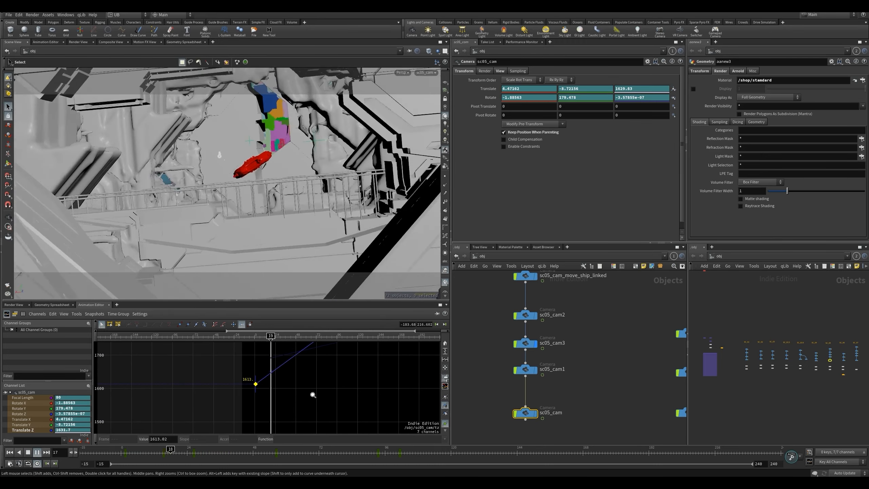
right_drag(312, 395, 311, 395)
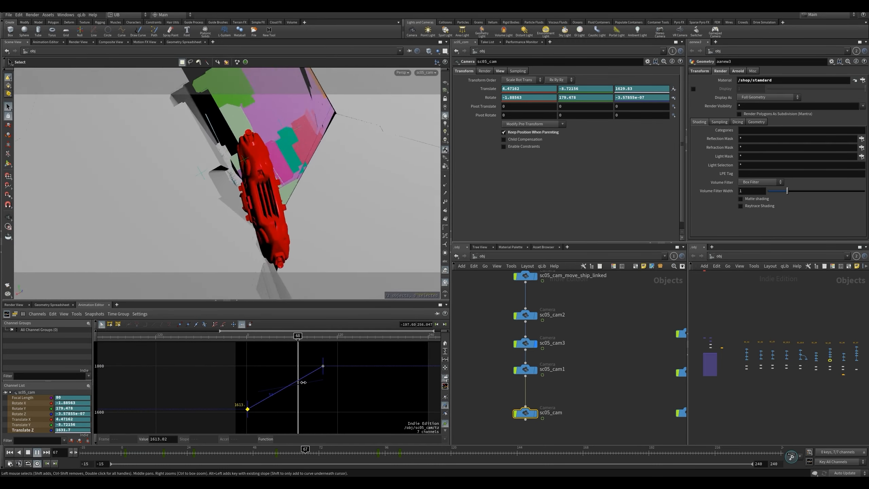
click(252, 338)
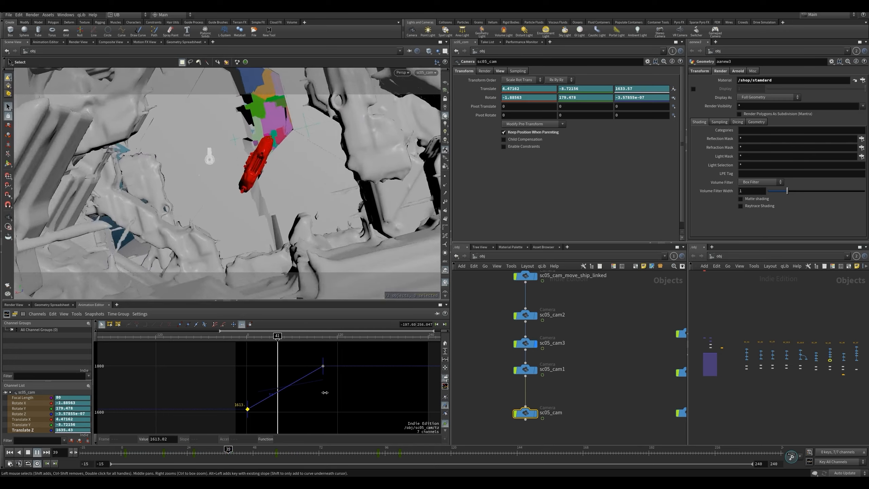
click(254, 338)
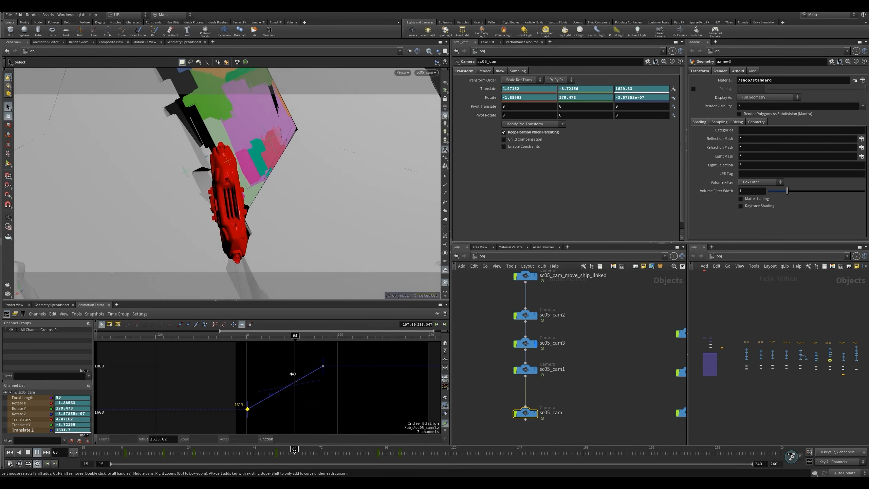
key(Up)
- Go to the SC_06 cameras and ships and play the shot through sc06_cam to frame 149
scroll(560, 338, down, 8)
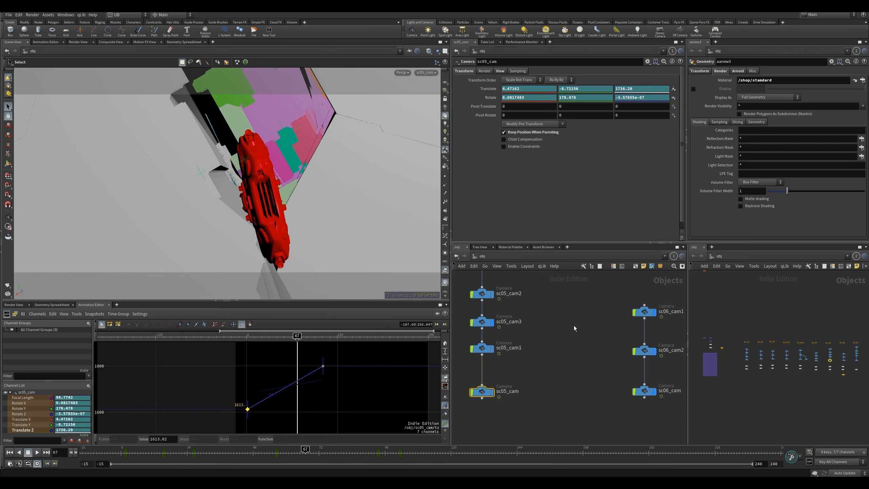
scroll(524, 336, up, 1)
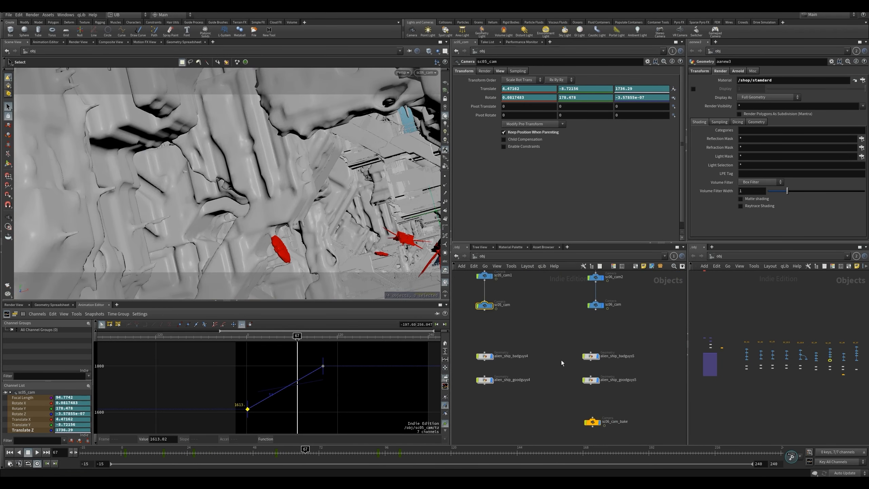
key(Up)
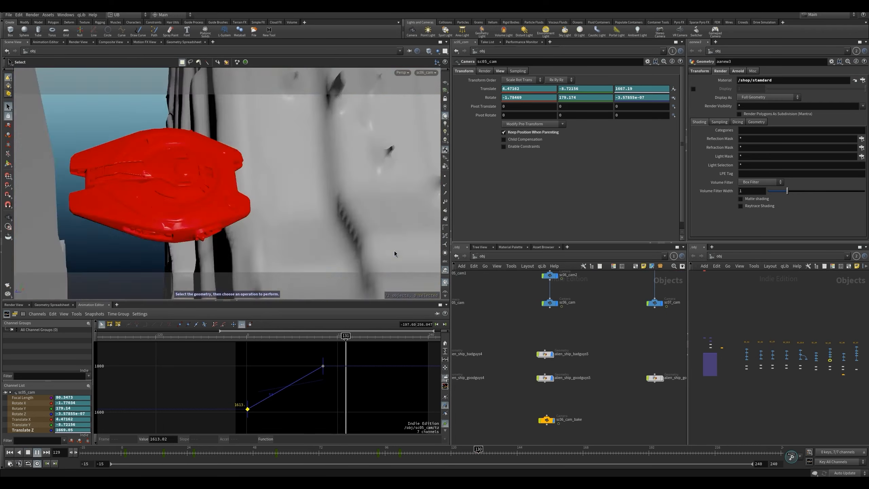
key(Up)
click(354, 455)
key(Up)
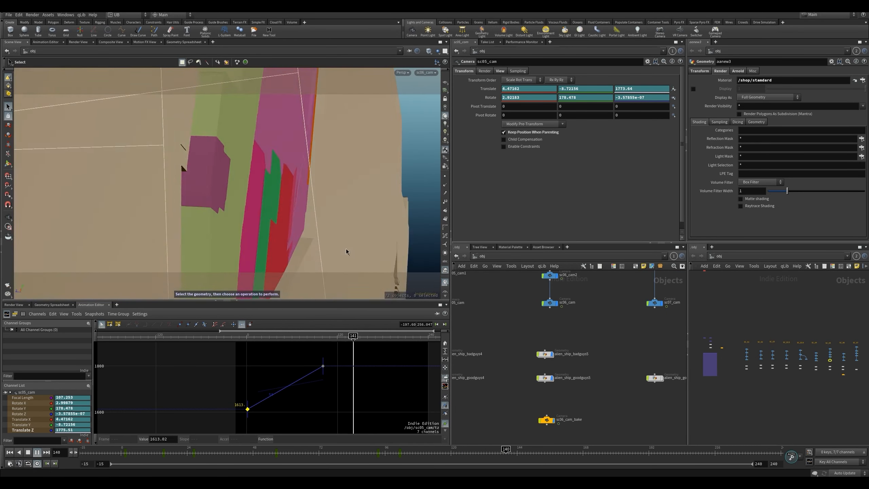
key(Up)
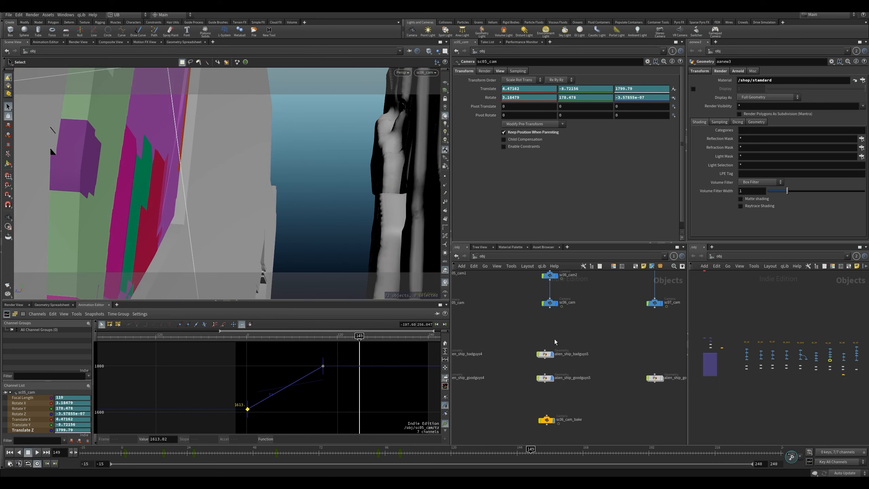
- Play SC_06 on to frame 193, replay it from an earlier frame and settle on frame 158
key(Up)
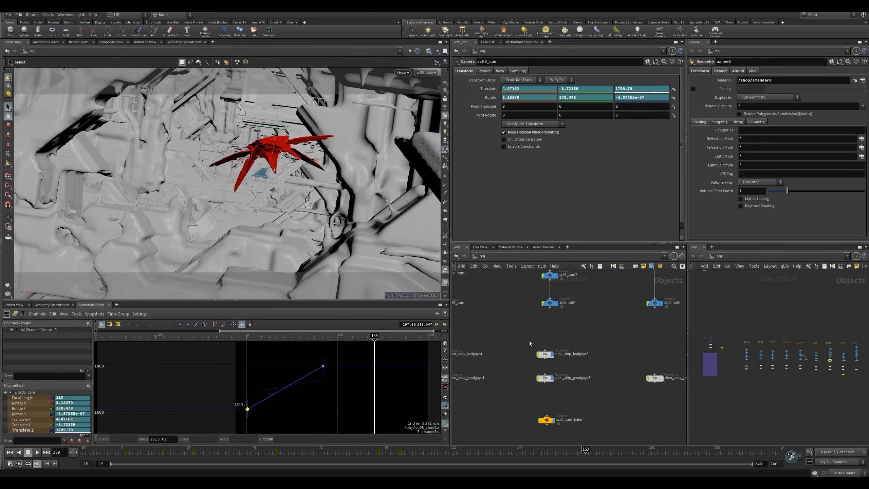
key(Up)
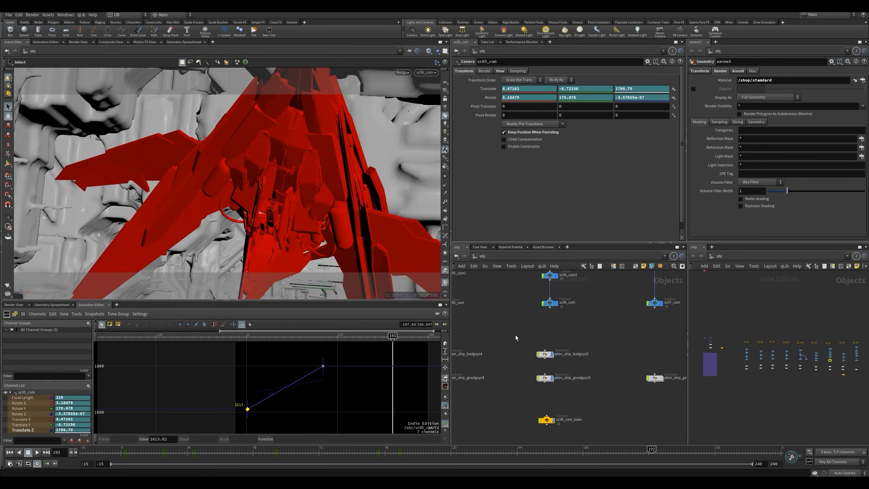
click(365, 453)
key(Up)
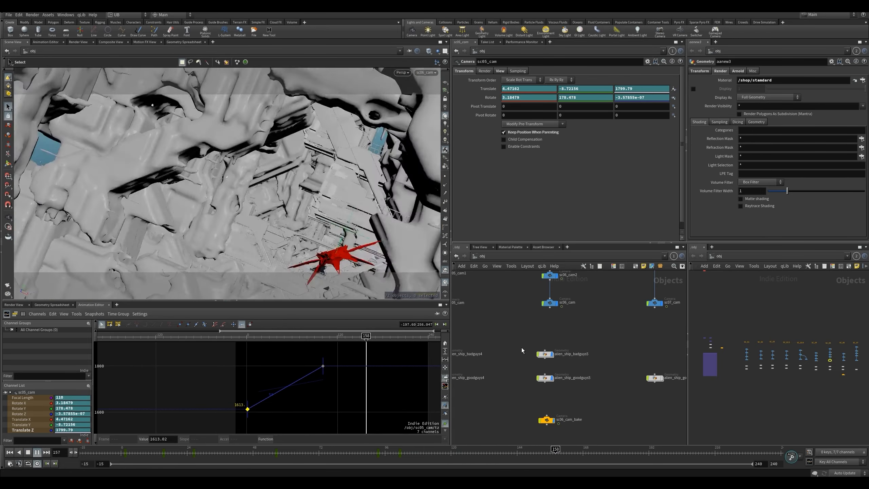
key(Up)
drag(519, 449, 555, 456)
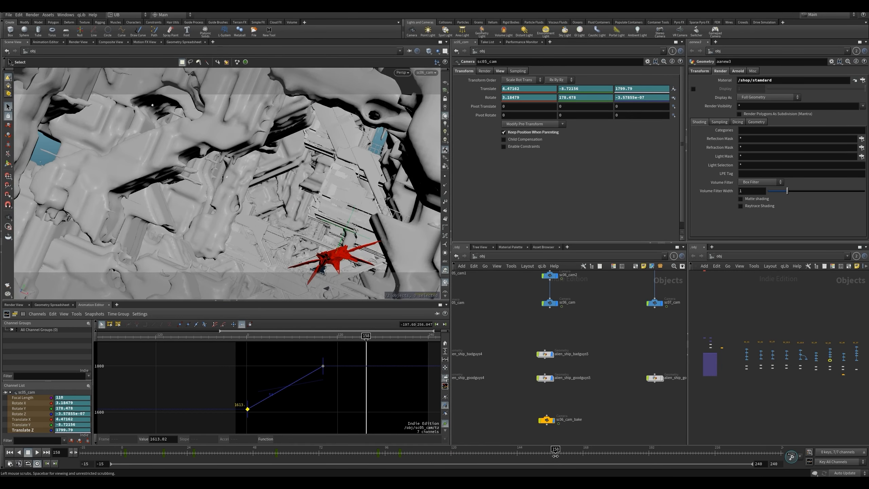
- Replay SC_06 from about frame 130 and step back frame by frame to frame 158 to examine the bad-guy ship's entrance
middle_drag(525, 392, 506, 380)
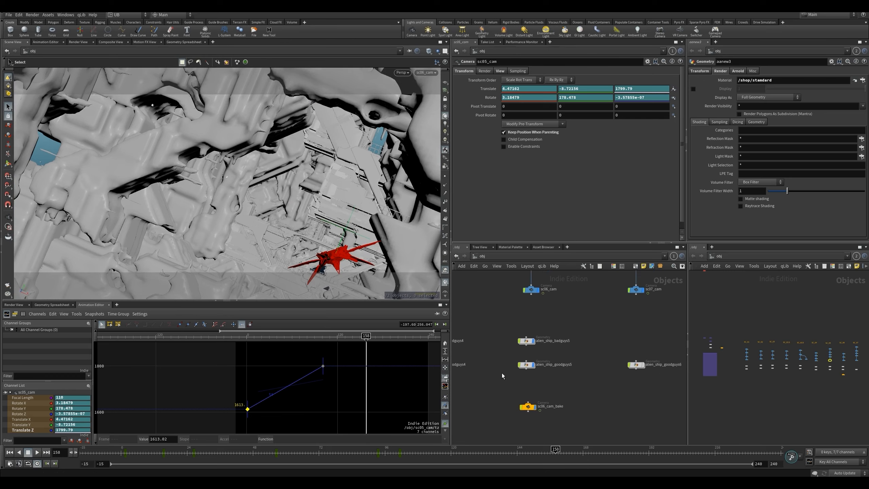
click(478, 454)
key(Up)
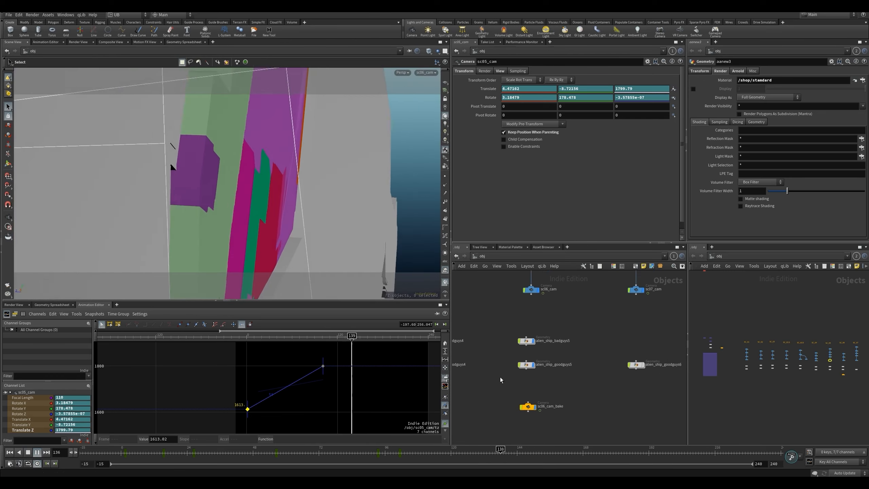
key(Up)
key(Left)
key(Left)
key(Left)
key(Left)
key(Left)
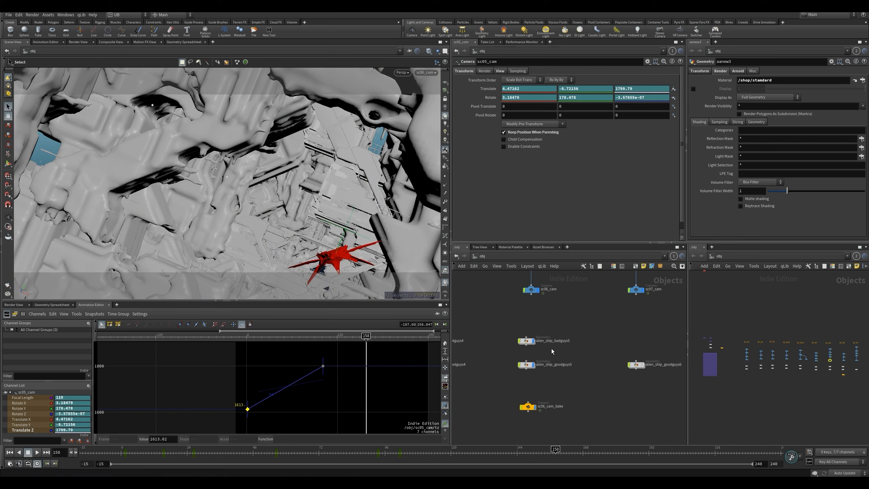
- Select alien_ship_badguys5 from the two SC_06 ship objects to examine it
middle_drag(492, 358, 503, 340)
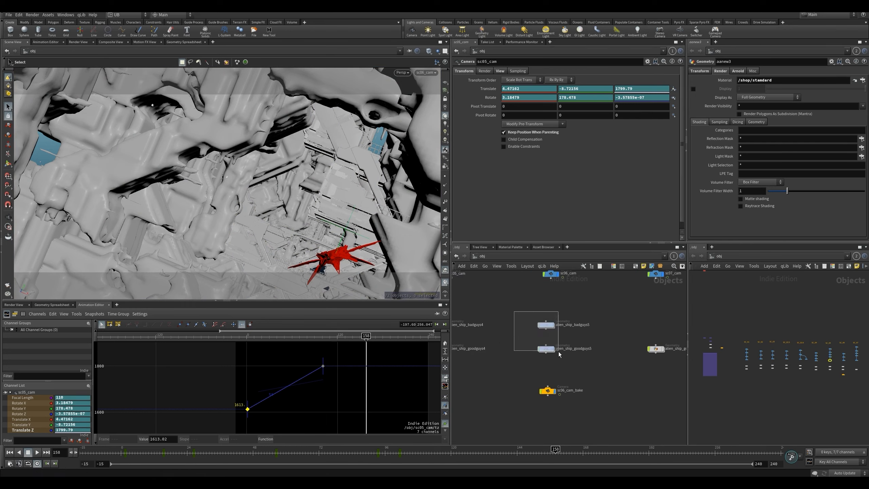
drag(558, 351, 557, 350)
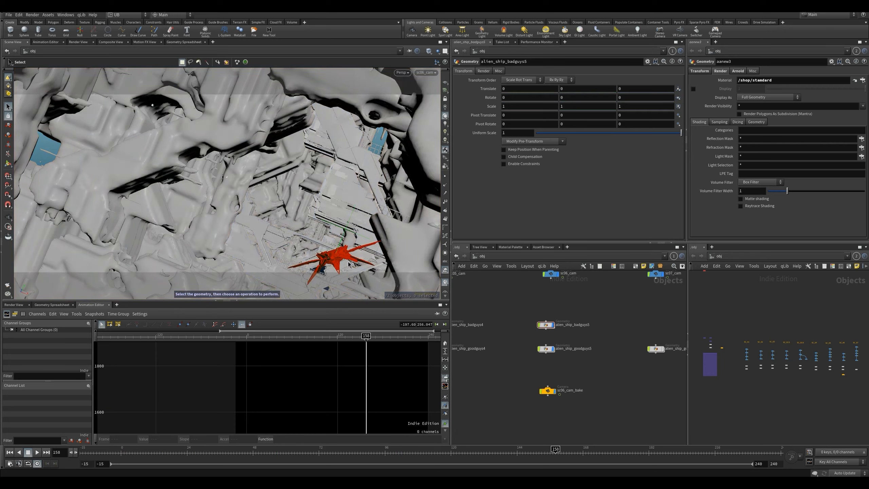
- Play SC_06 on from frame 158, return to frame 159 to examine the bad-guy ship, and replay it to frame 190
key(Up)
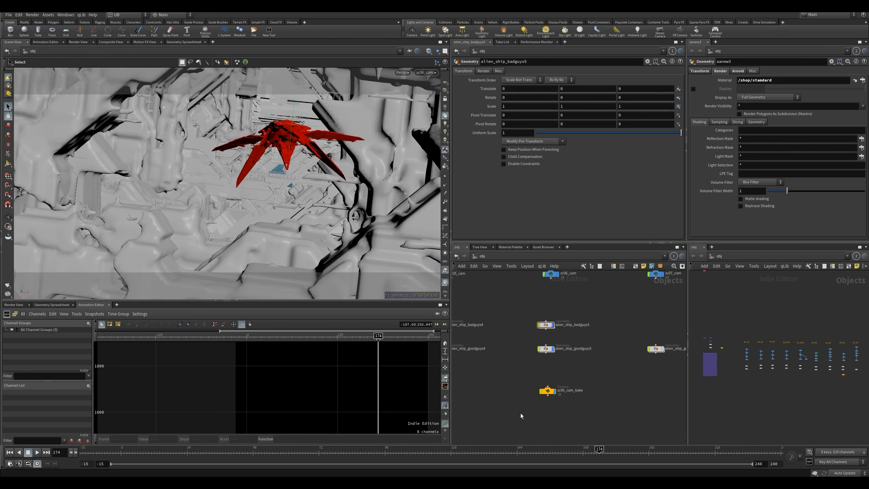
click(555, 451)
drag(556, 451, 558, 452)
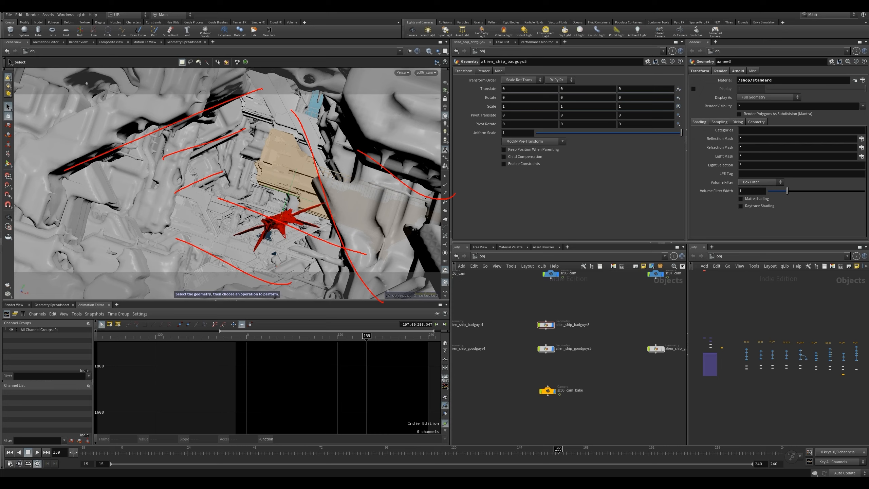
key(Escape)
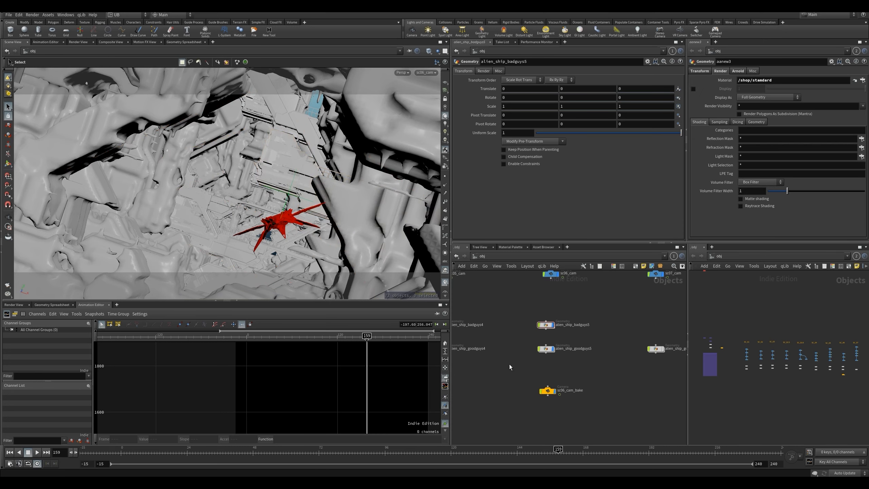
middle_drag(552, 329, 534, 336)
key(Up)
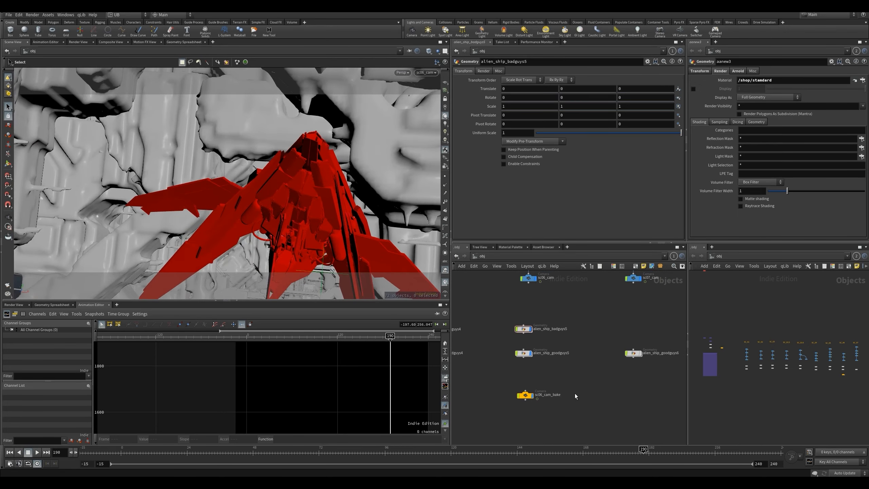
click(549, 452)
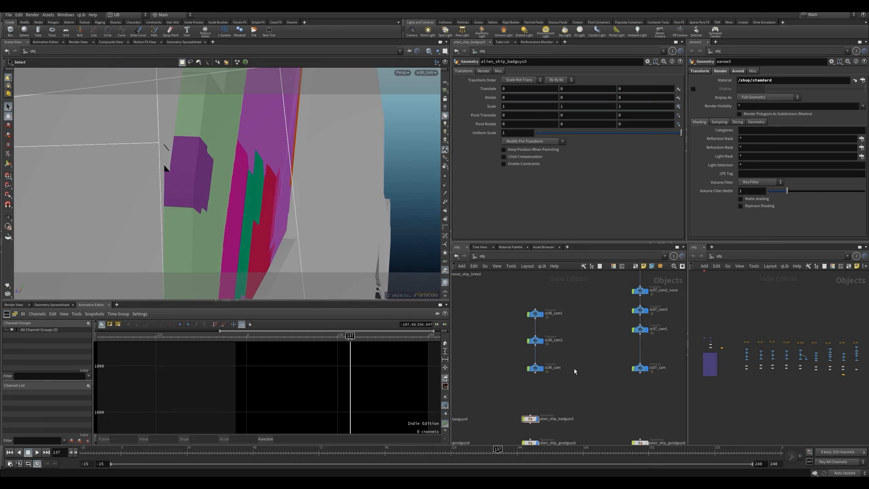
- Inspect sc06_cam2 and sc06_cam in the SC_06 camera chain and replay the shot to frame 163
click(553, 340)
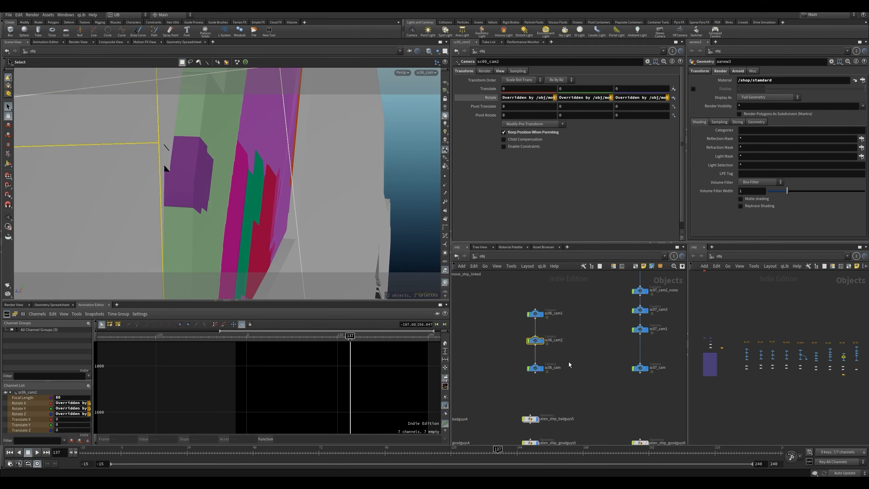
middle_drag(569, 364, 556, 341)
drag(565, 333, 498, 363)
click(471, 451)
key(Up)
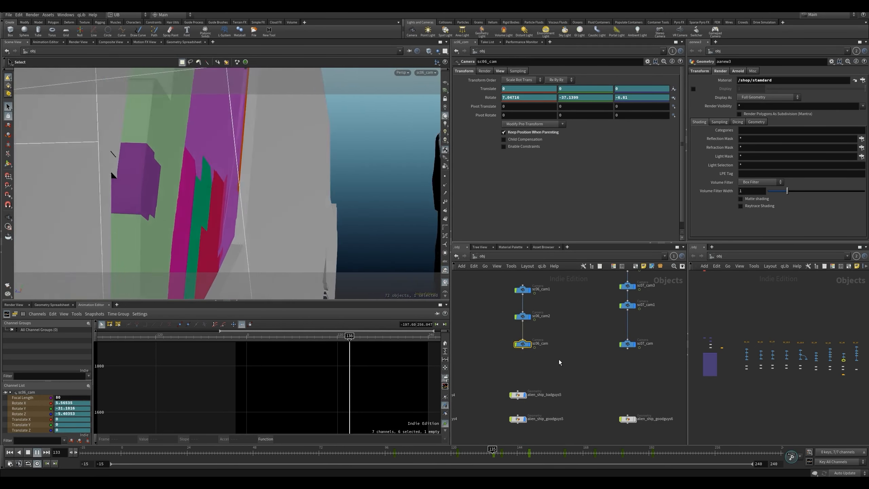
key(Up)
middle_drag(468, 372, 585, 372)
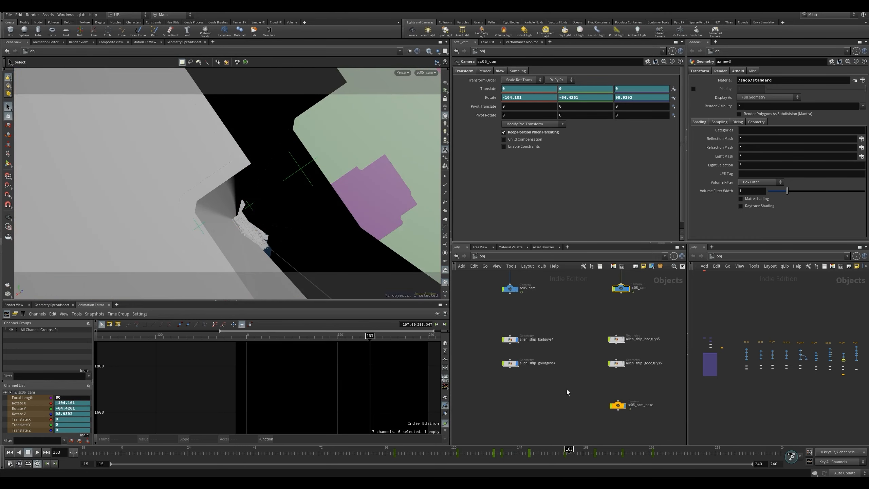
- Go back to the earlier ship flight and play it from about frame 35 to frame 70
drag(406, 451, 401, 451)
key(Up)
drag(219, 451, 133, 452)
key(Up)
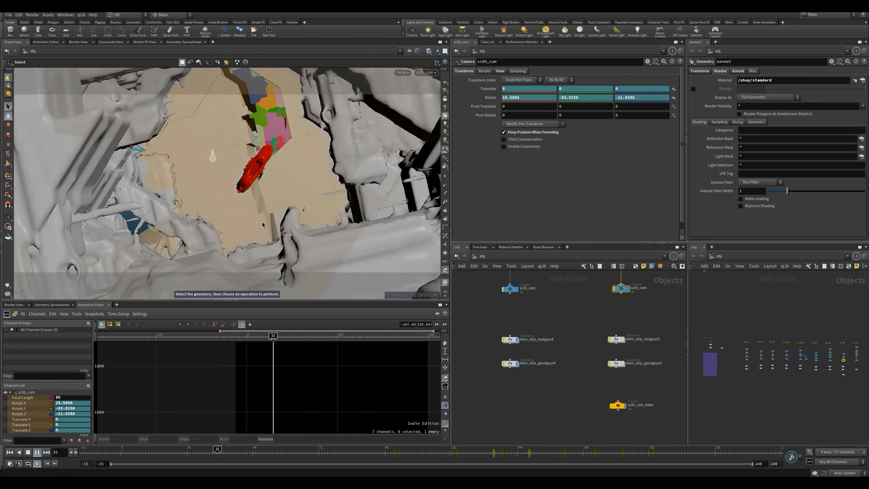
key(Up)
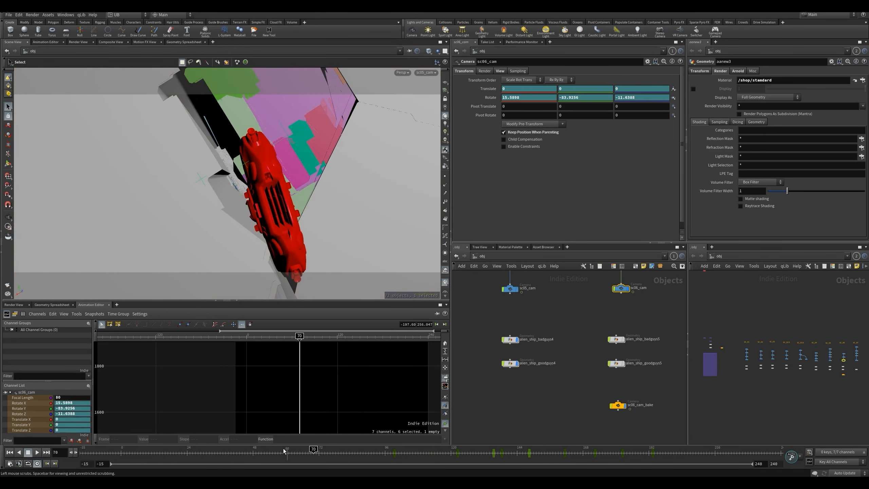
- Replay the good-guy ship's flight through sc05_cam several times up to about frame 70 to examine its movement
click(284, 452)
key(Up)
key(Up)
click(254, 454)
key(Up)
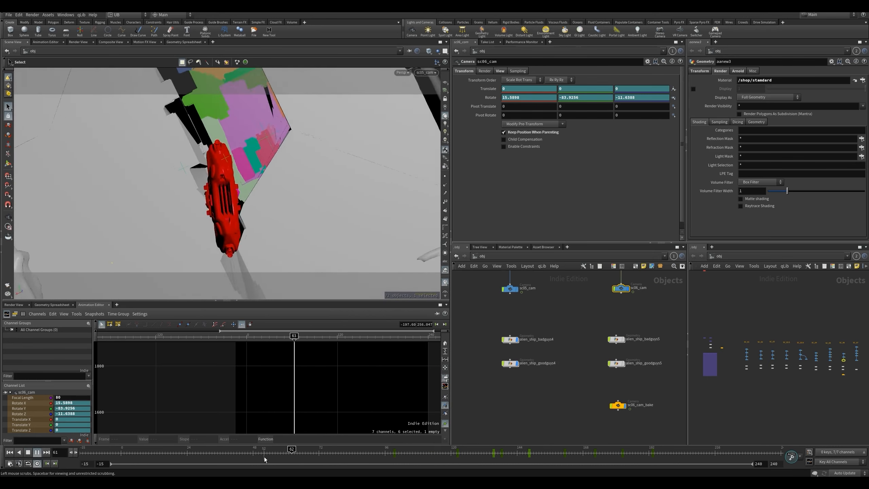
key(Up)
click(218, 455)
key(Up)
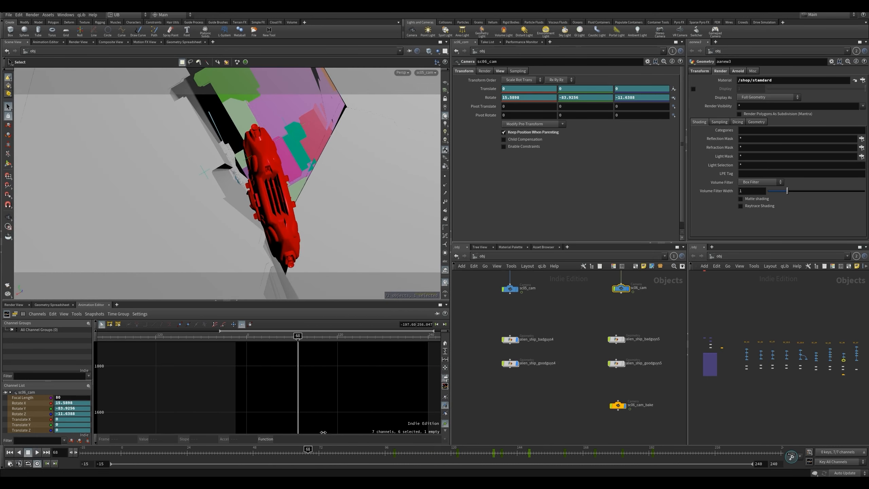
click(242, 453)
key(Up)
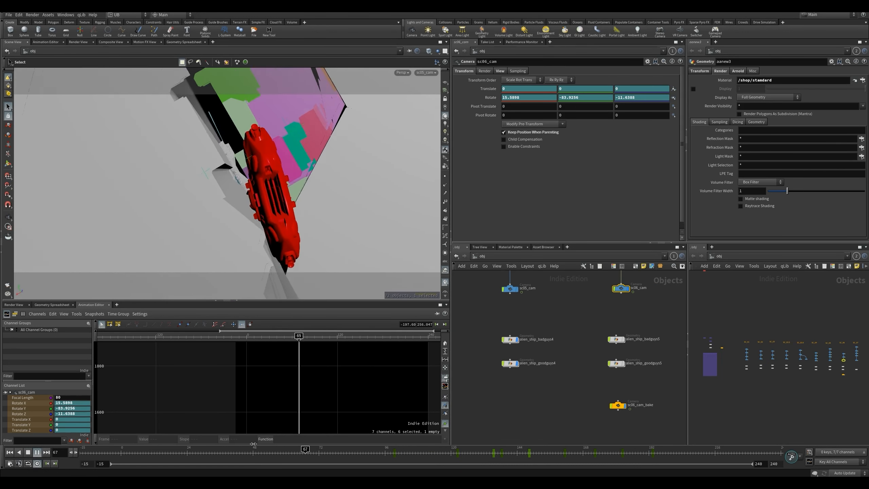
- Set up SC_07 by looking through sc07_cam, hiding the SC_06 ships and displaying alien_ship_goodguys6
scroll(540, 337, down, 2)
middle_drag(580, 326, 501, 336)
scroll(514, 334, down, 4)
scroll(551, 335, up, 4)
drag(506, 289, 571, 302)
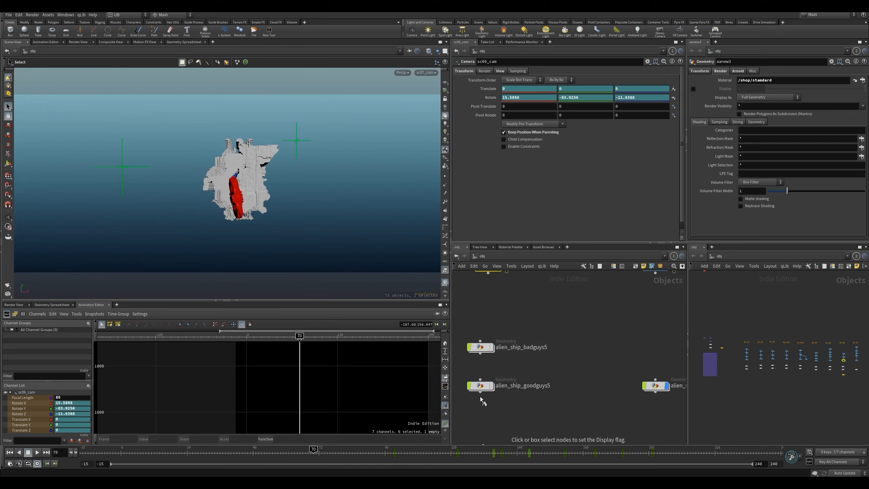
middle_drag(614, 355, 535, 364)
drag(534, 363, 597, 407)
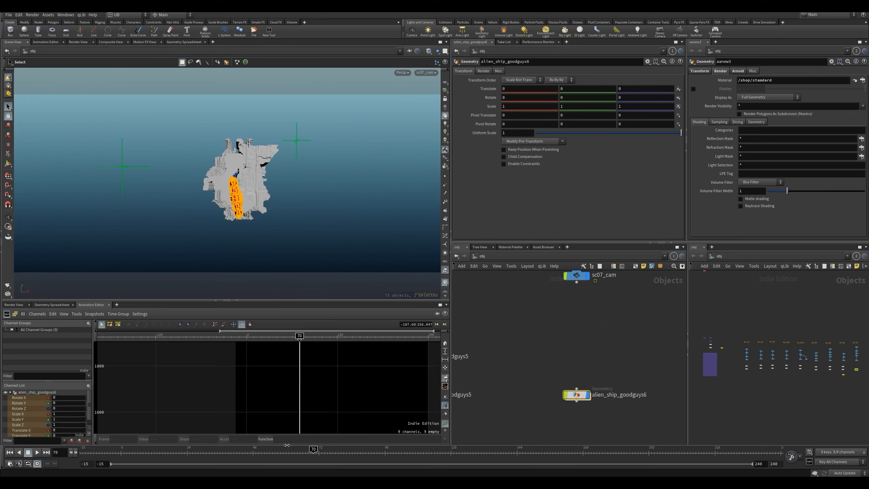
click(505, 398)
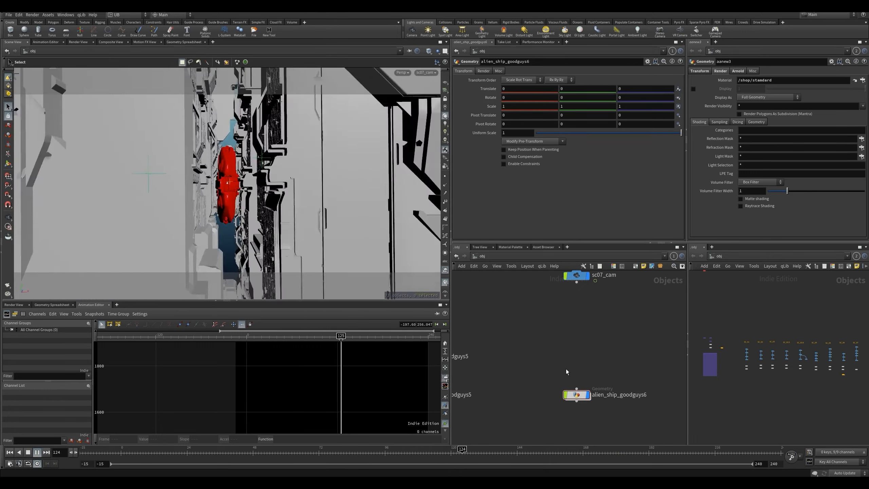
- Scrub and play SC_07 between frames 114 and 136 to examine the good-guy ship passing through the narrow gap
click(478, 452)
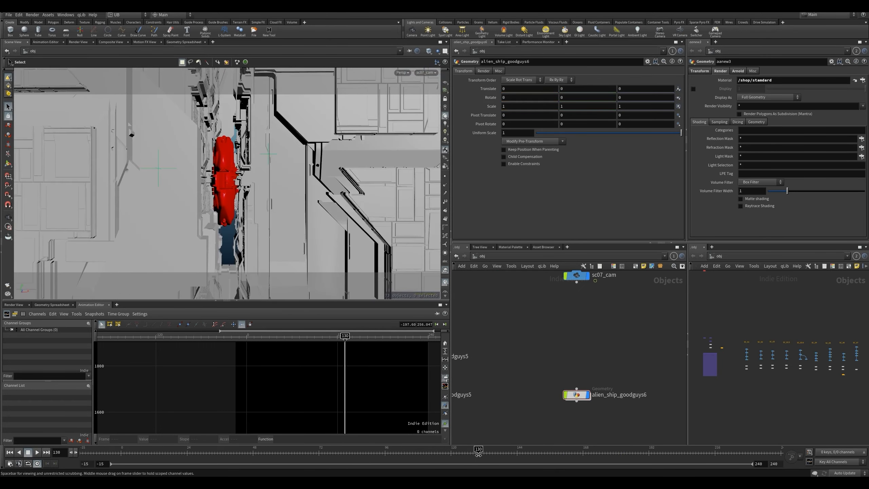
mouse_move(478, 454)
mouse_down()
mouse_move(493, 457)
mouse_move(450, 459)
mouse_move(478, 458)
mouse_up()
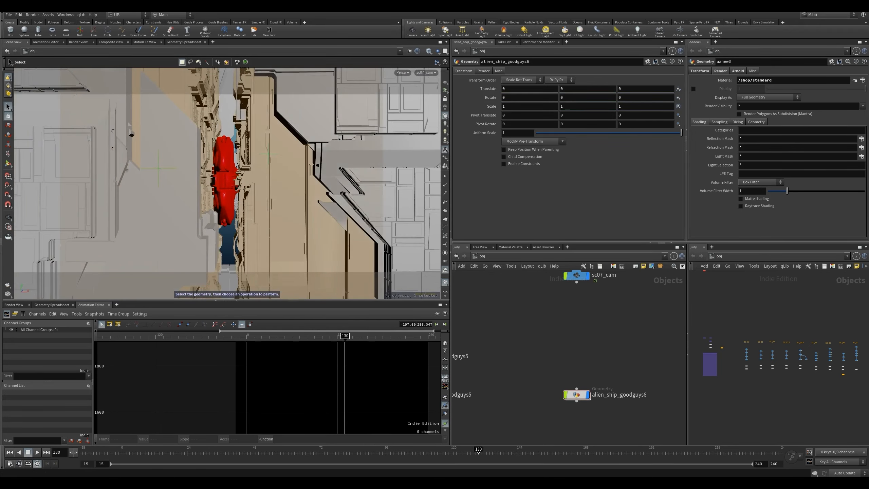
mouse_move(444, 458)
mouse_down()
mouse_move(462, 459)
mouse_move(435, 458)
mouse_move(453, 458)
mouse_up()
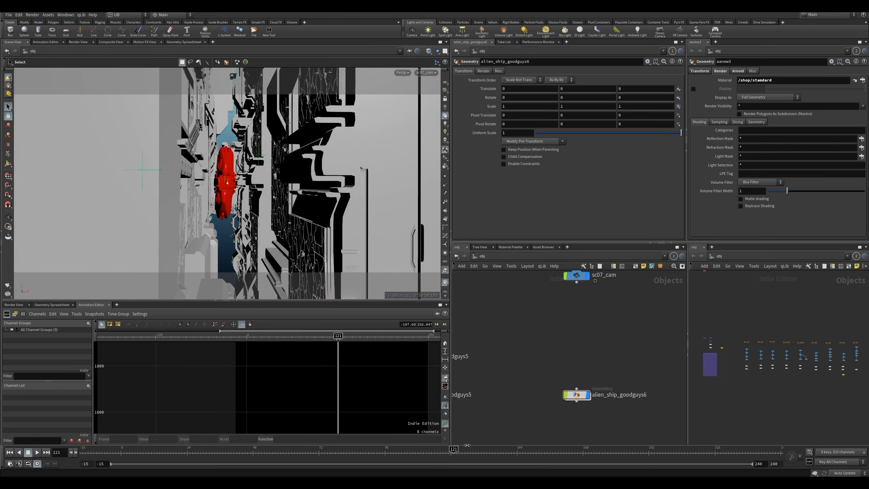
drag(438, 459, 441, 460)
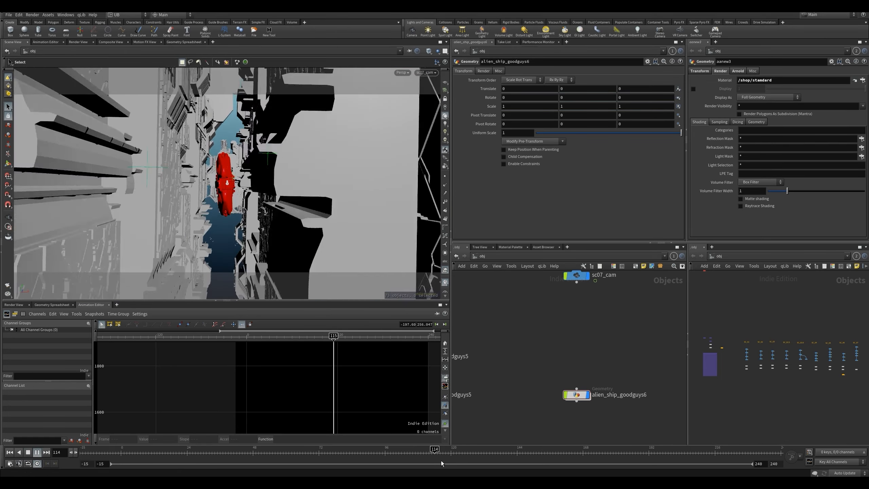
click(448, 455)
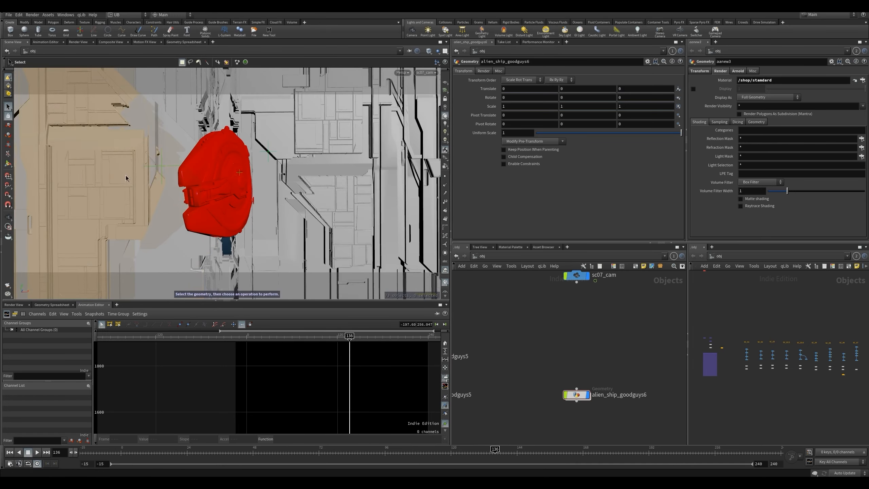
- Select the entrance wall geometry and step between frames 132 and 136 to examine the ship leaving the gap
click(182, 152)
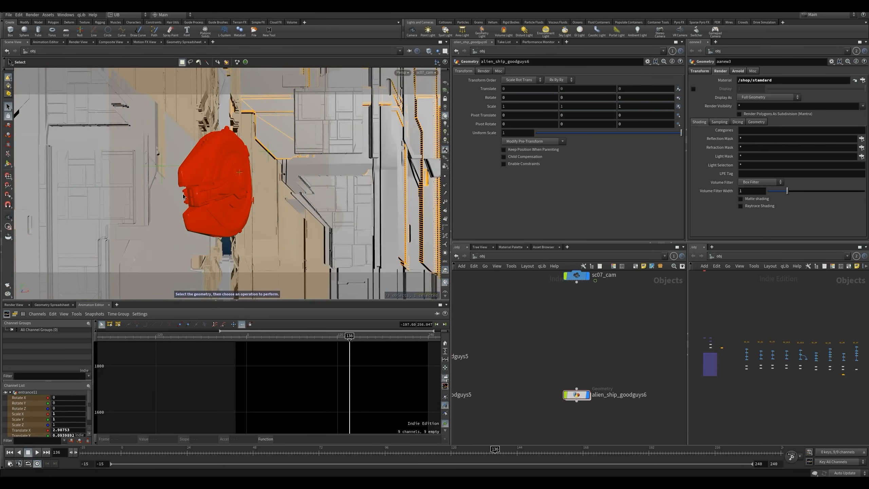
key(Left)
key(Left)
key(Left)
key(Left)
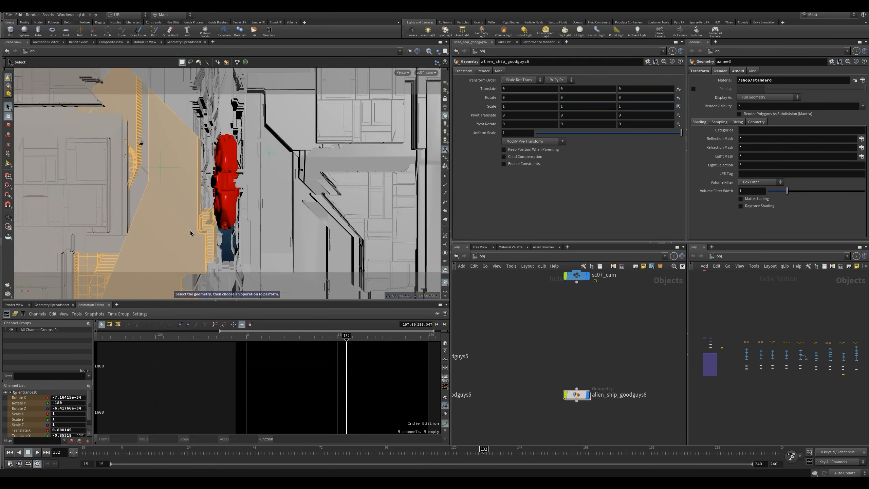
key(Right)
key(Right)
key(Right)
key(Right)
key(Left)
key(Right)
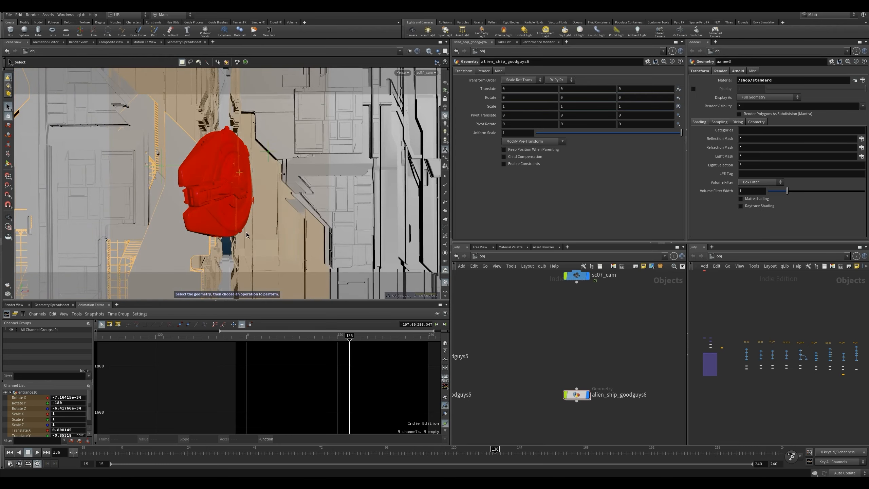
- Replay SC_07 to frame 159 to examine the ship flying out past the camera
click(471, 454)
key(Up)
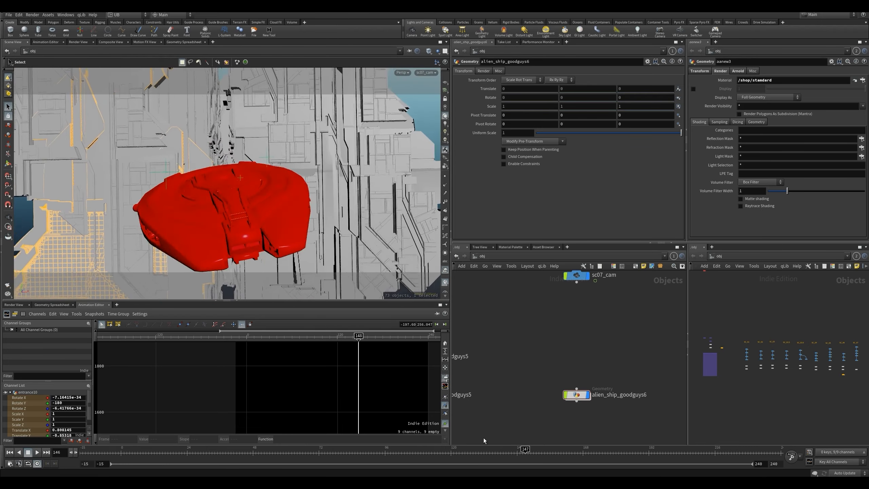
click(456, 453)
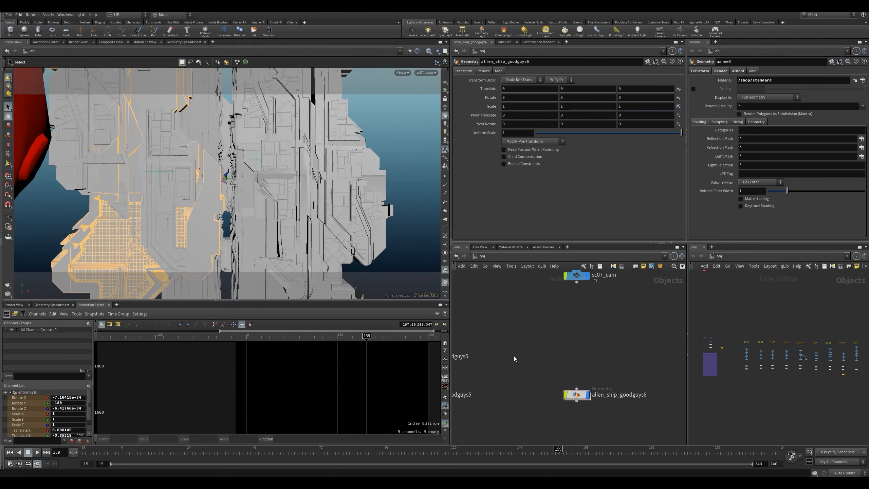
scroll(526, 343, down, 5)
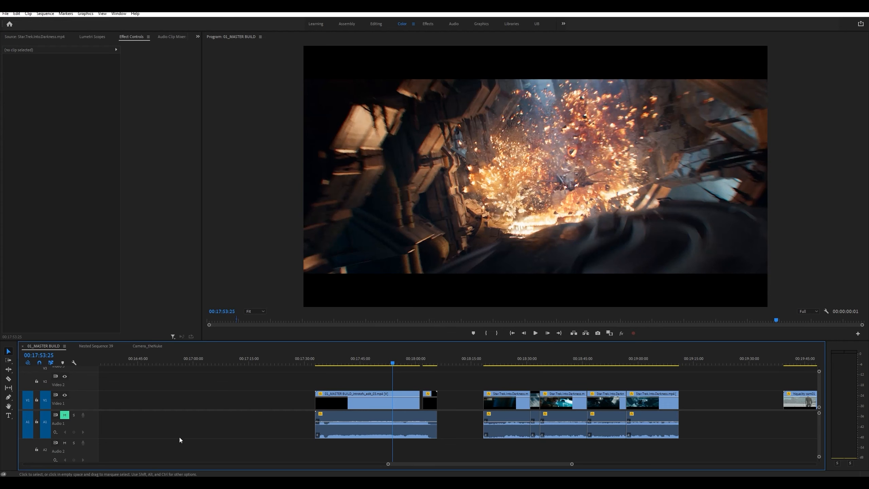
- Switch to Premiere Pro and play the 01_MASTER BUILD edit around 00:17:45
drag(357, 365, 343, 364)
key(space)
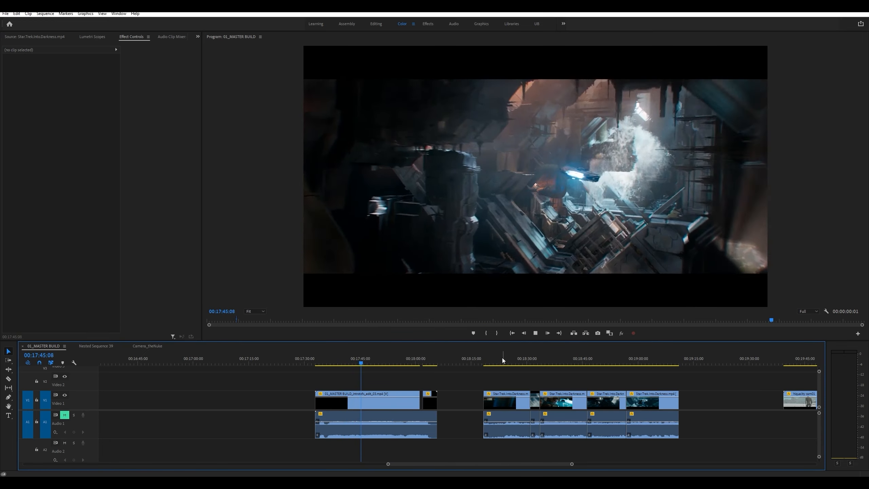
key(space)
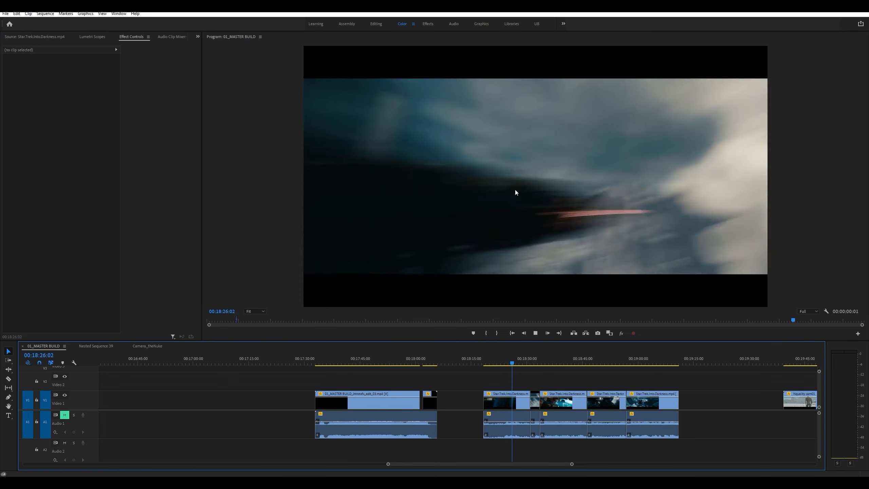
- Replay the first Star Trek Into Darkness reference clip around 00:18:27 to examine the ships' fast camera move
key(space)
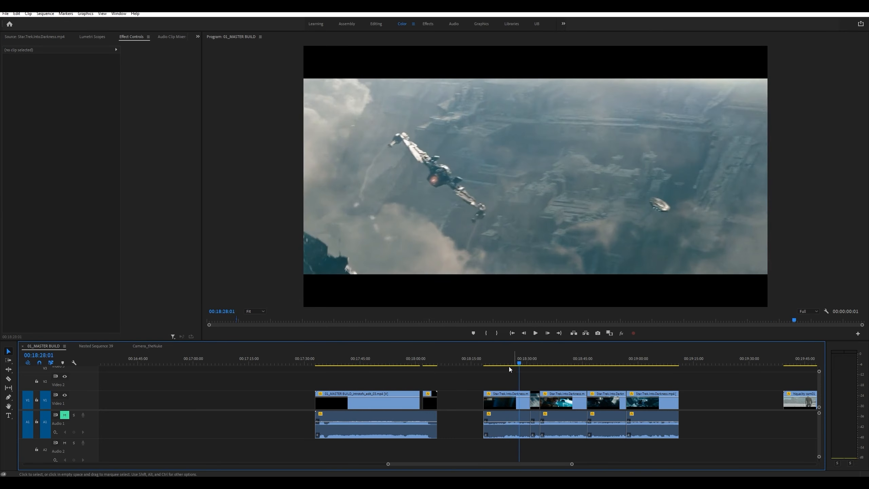
click(512, 364)
key(space)
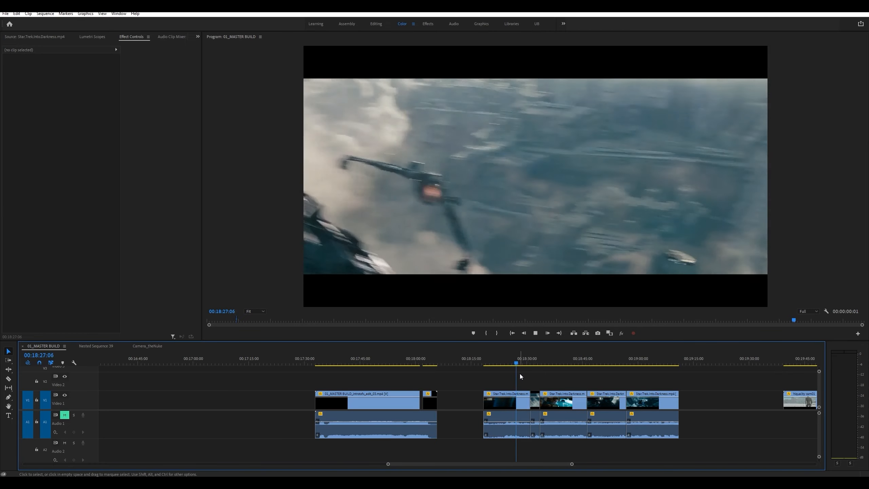
key(space)
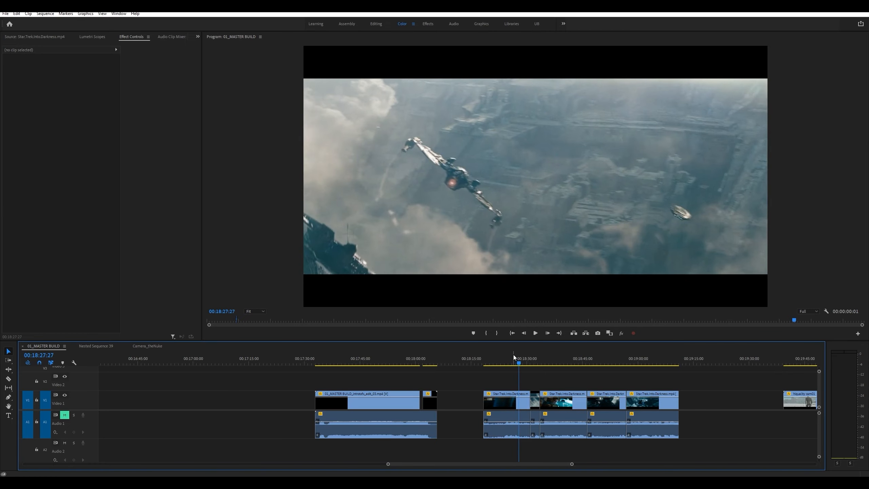
click(513, 355)
key(space)
key(space)
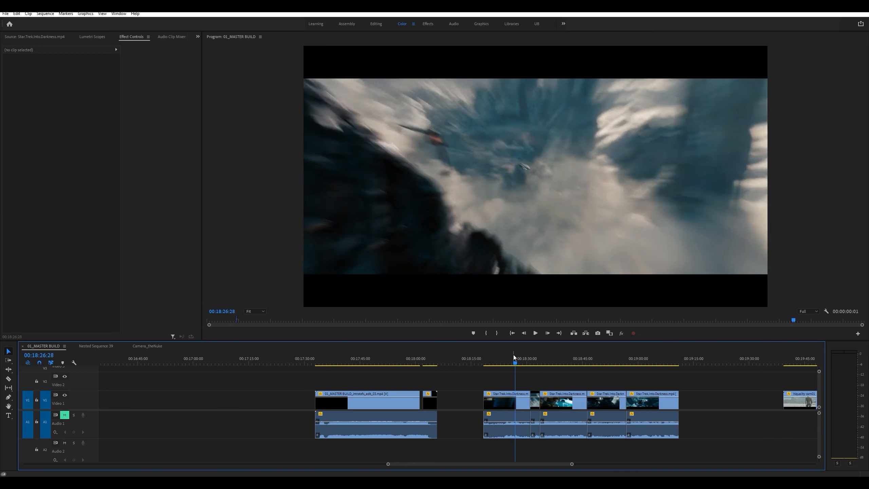
- Step frame by frame back and forth through the reference shot, ending at 00:18:27:06, to examine the ships' positions
key(Right)
key(Right)
key(Right)
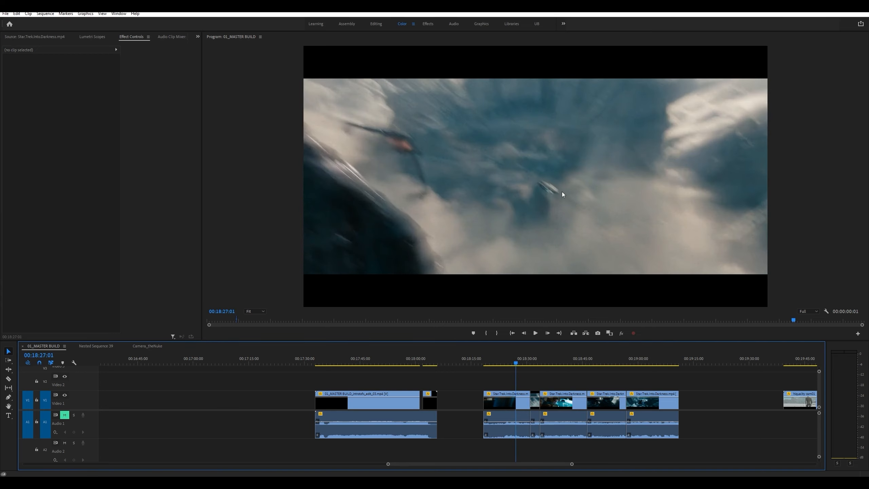
key(Left)
key(Left)
key(Left)
key(Right)
key(Right)
key(Right)
key(Right)
key(Right)
key(Right)
key(Right)
key(Right)
key(Right)
key(Right)
key(Right)
key(Left)
key(Left)
key(Left)
key(Left)
key(Left)
key(Left)
key(Left)
key(Left)
key(Right)
key(Right)
key(Right)
key(Right)
key(Right)
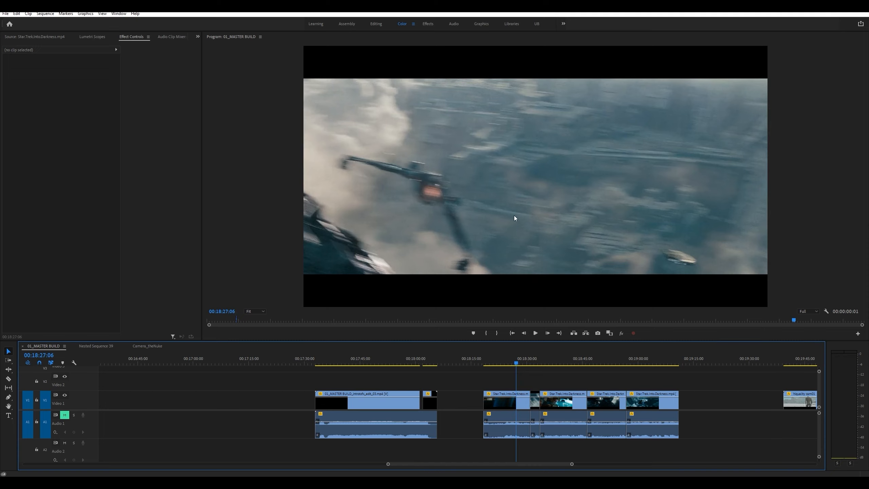
- Step ahead to 00:18:27:14 in the Star Trek reference shot and play it through to the cut around 00:18:28
key(Right)
key(Right)
key(Right)
key(Right)
key(Right)
key(Right)
key(Right)
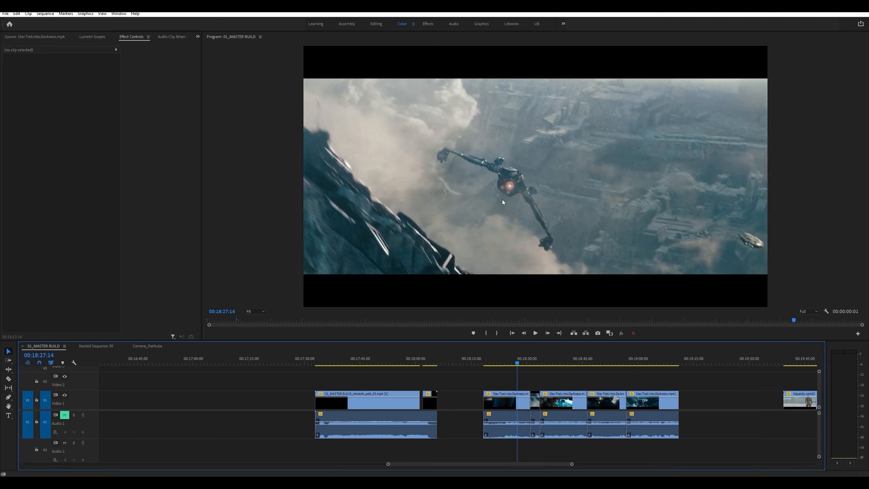
key(space)
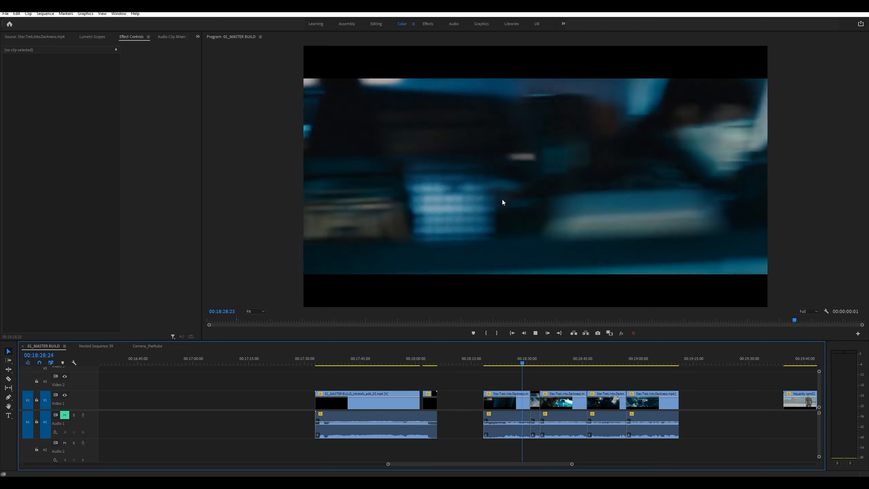
key(space)
- Step frame by frame back and forth through the reference shot between 00:18:27 and 00:18:28 to examine how the camera follows the ships
key(Left)
key(Left)
key(Left)
key(Left)
key(Left)
key(Left)
key(Left)
key(Left)
key(Left)
key(Left)
key(Left)
key(Left)
key(Left)
key(Left)
key(Left)
key(Left)
key(Left)
key(Left)
key(Left)
key(Left)
key(Left)
key(Left)
key(Left)
key(Left)
key(Left)
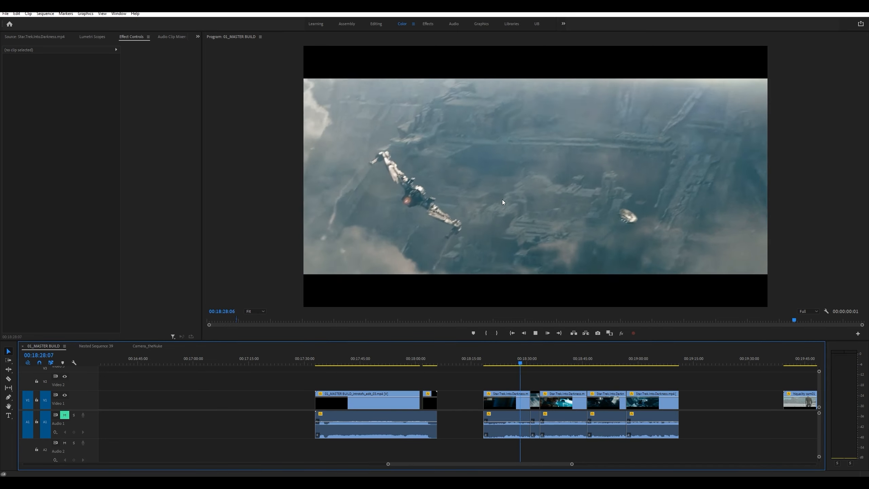
key(Right)
key(Right)
key(Right)
key(Right)
key(Right)
key(Right)
key(Right)
key(Right)
key(Right)
key(Right)
key(Right)
key(Right)
key(Right)
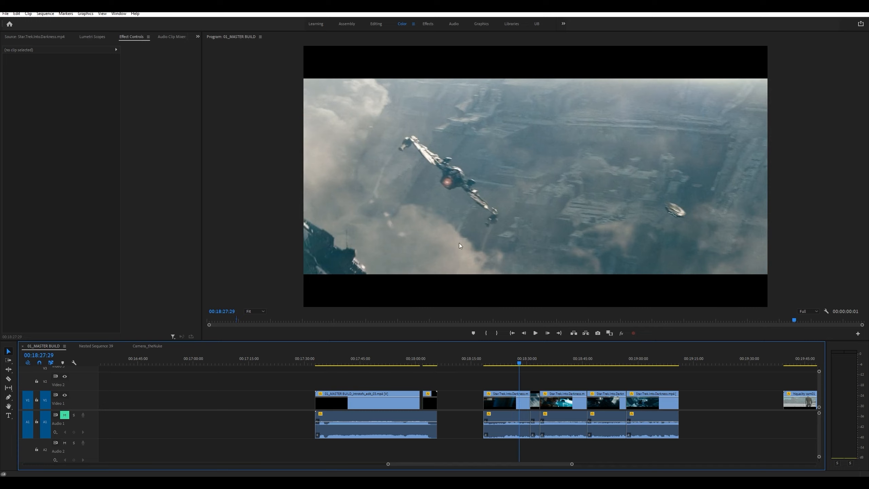
- Play the 01_MASTER BUILD edit from 00:17:44:24 and the Star Trek reference around 00:18:47 to compare their debris shots
drag(345, 363, 360, 364)
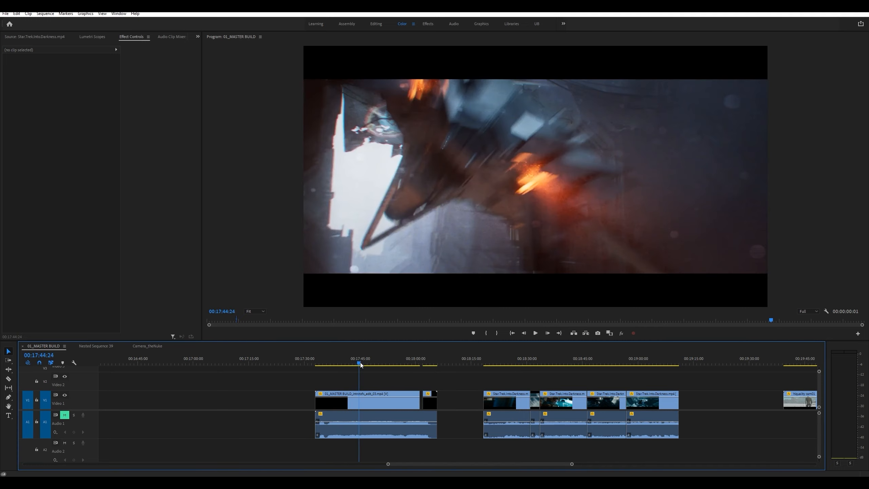
key(space)
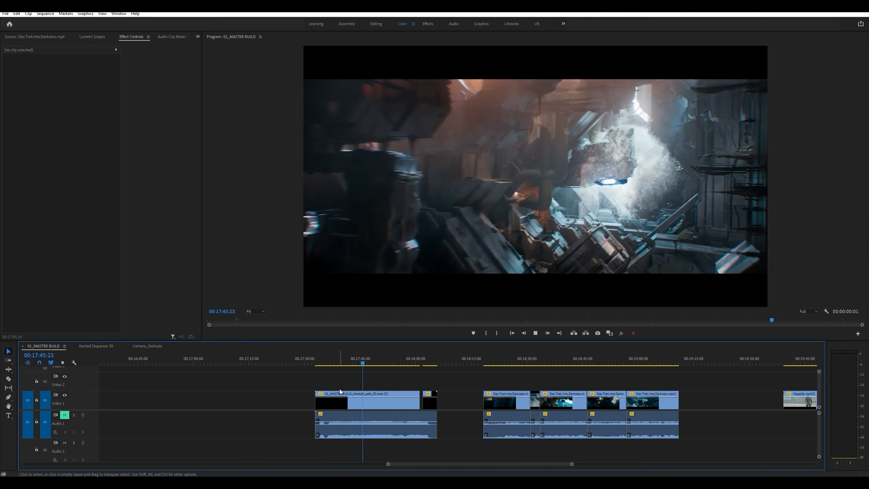
click(513, 361)
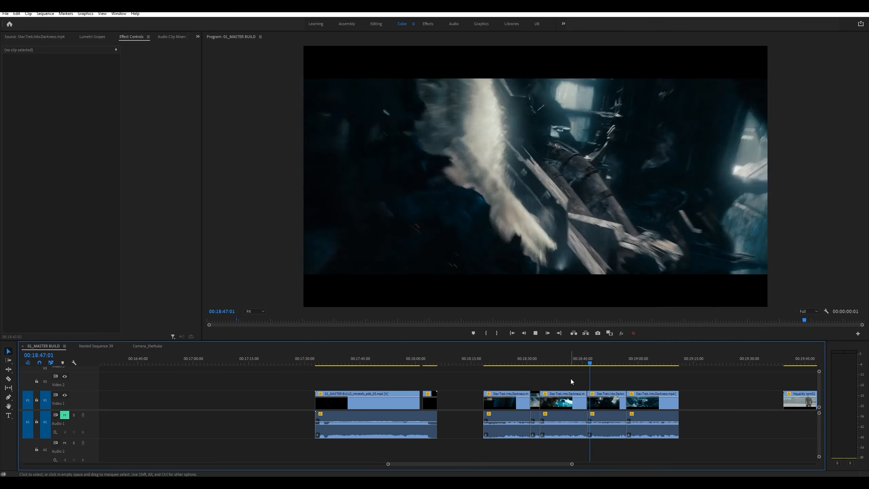
key(space)
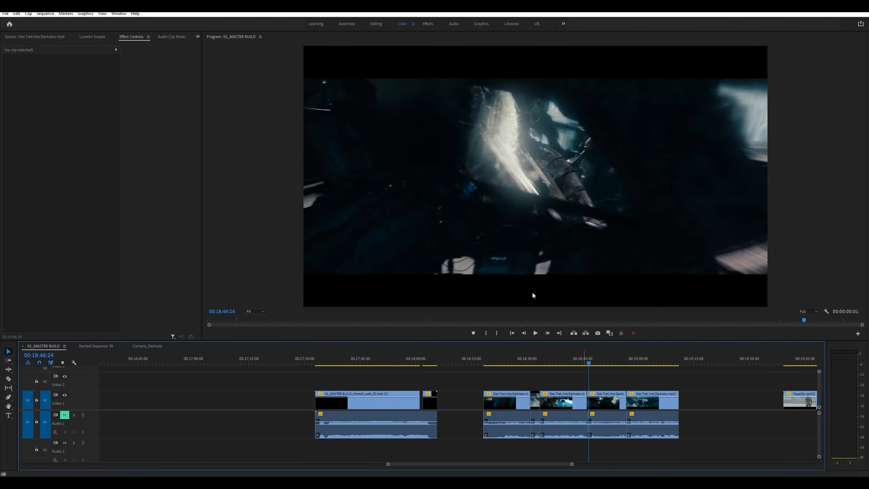
key(space)
key(space)
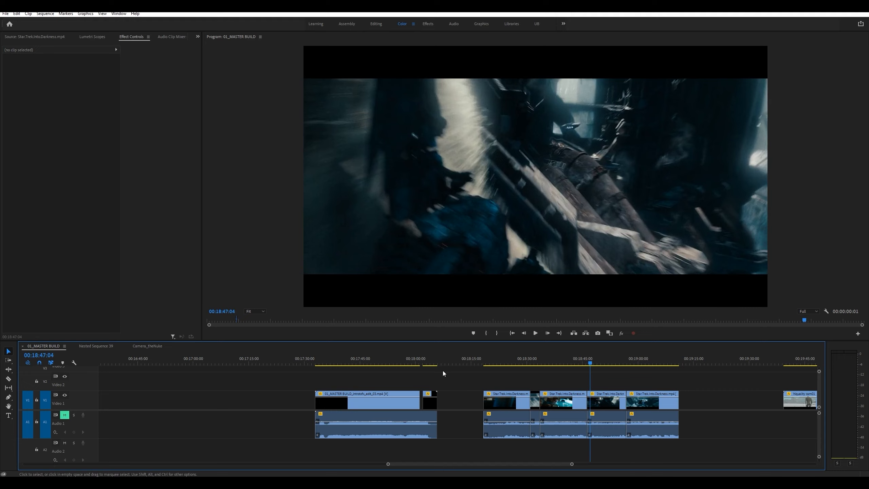
key(space)
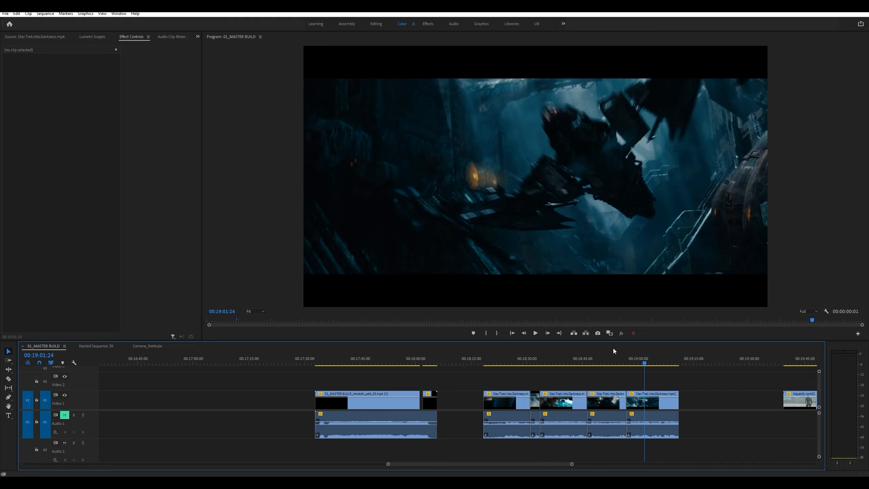
- Step frame by frame back and forth through the last reference clip around 00:19:02 to examine the dark debris passing the camera
key(Right)
key(Right)
key(Right)
key(Right)
key(Right)
key(Left)
key(Left)
key(Left)
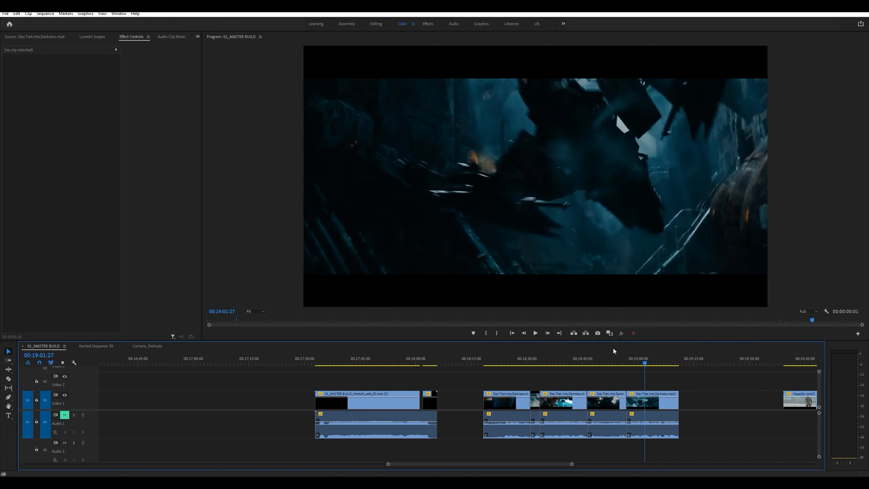
key(Right)
key(Right)
key(Right)
key(Right)
key(Right)
key(Left)
key(Left)
key(Left)
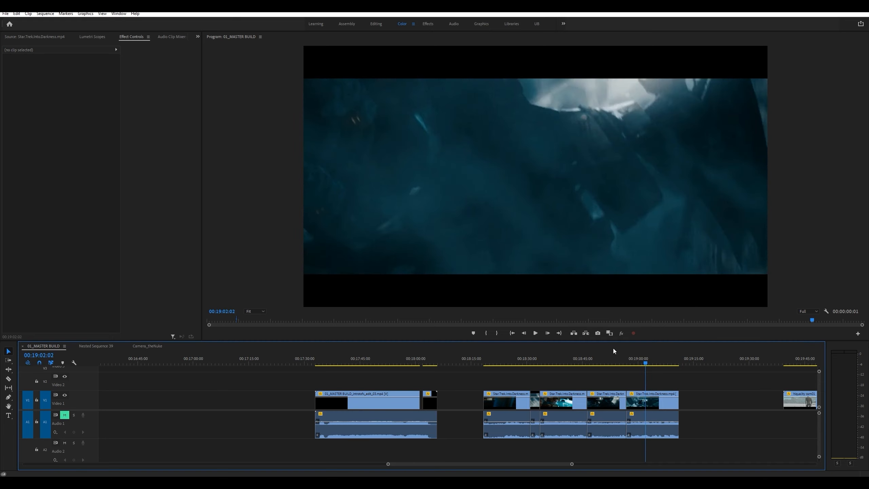
key(Right)
key(Right)
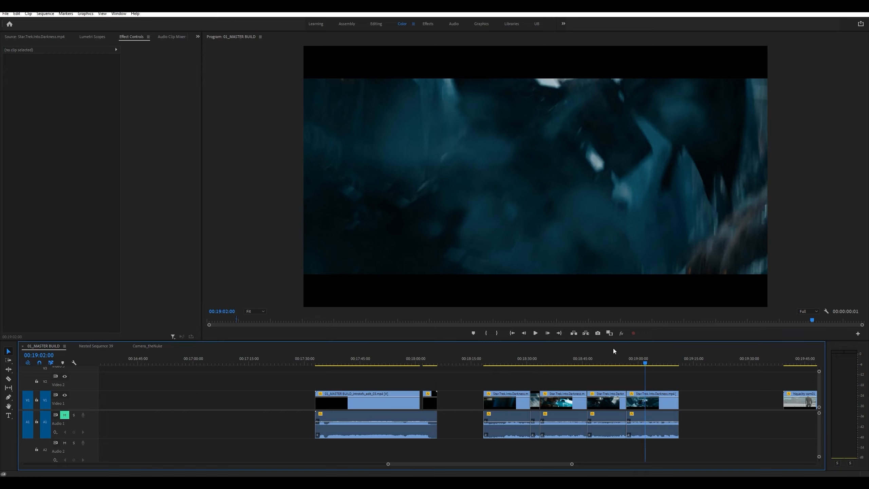
- Play the last reference clip on to 00:19:03:03 to examine the ship turned on its side, and return to the edit at 00:17:57:15
key(space)
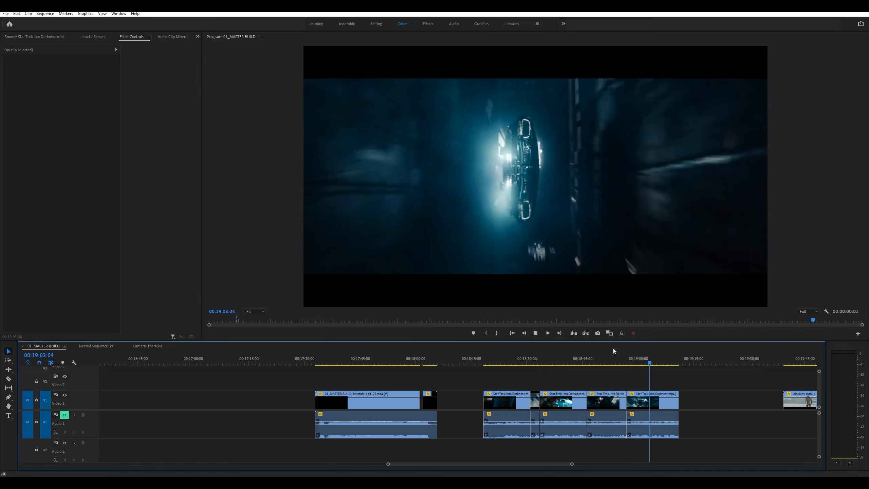
key(Left)
key(Left)
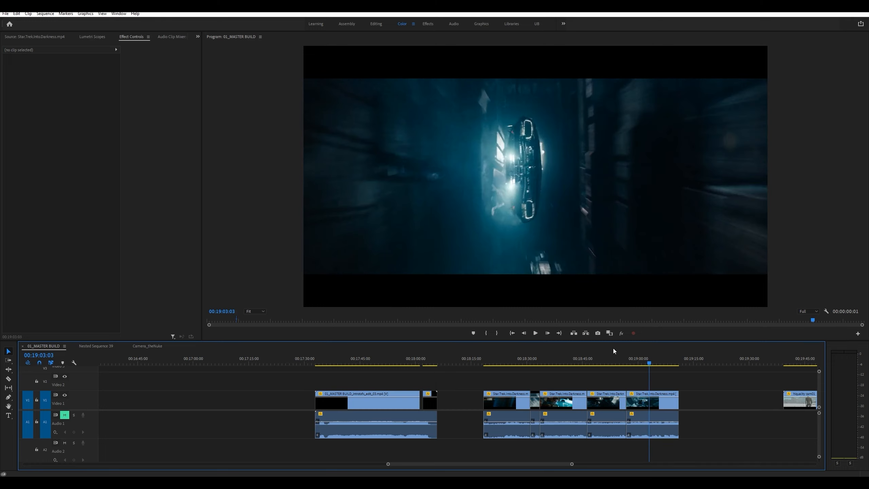
click(406, 361)
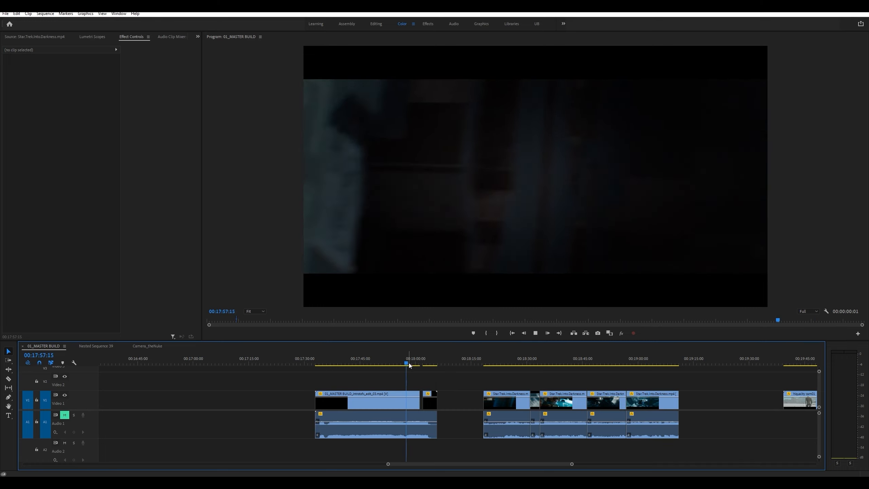